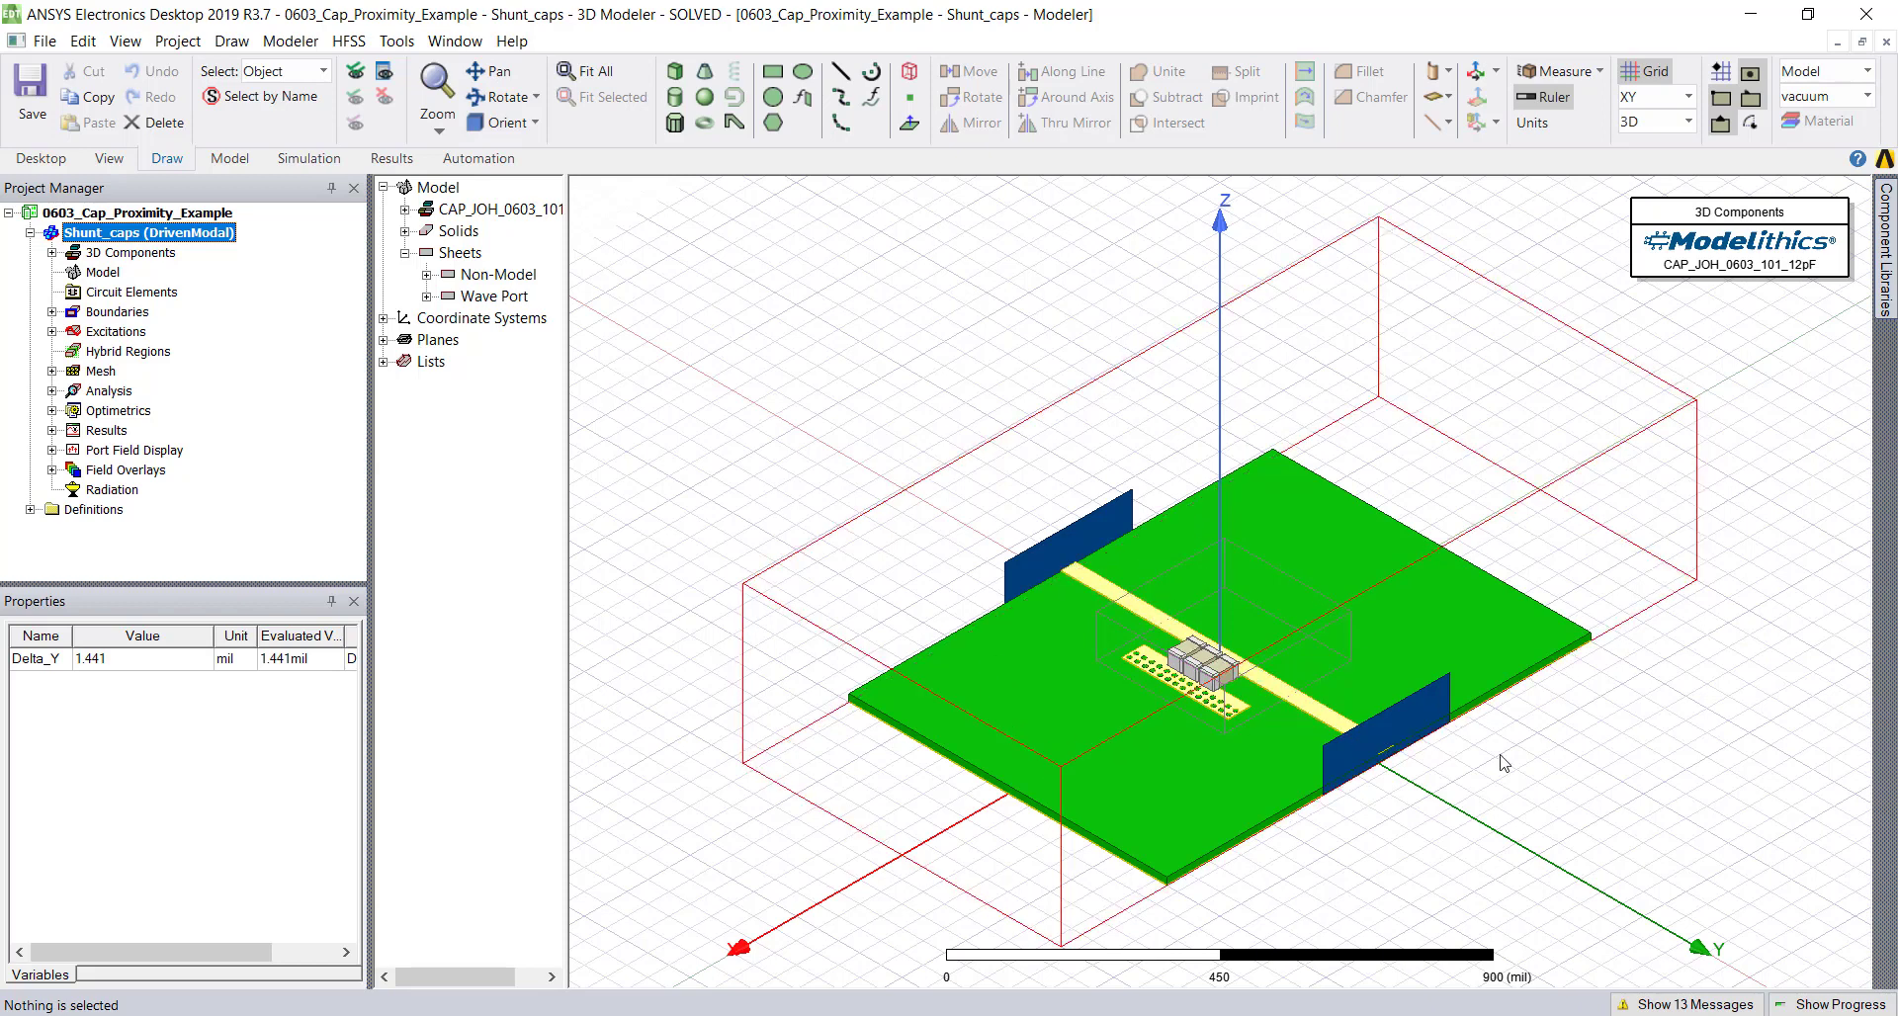
- Set the grid visibility to Hide in Grid Settings
click(734, 324)
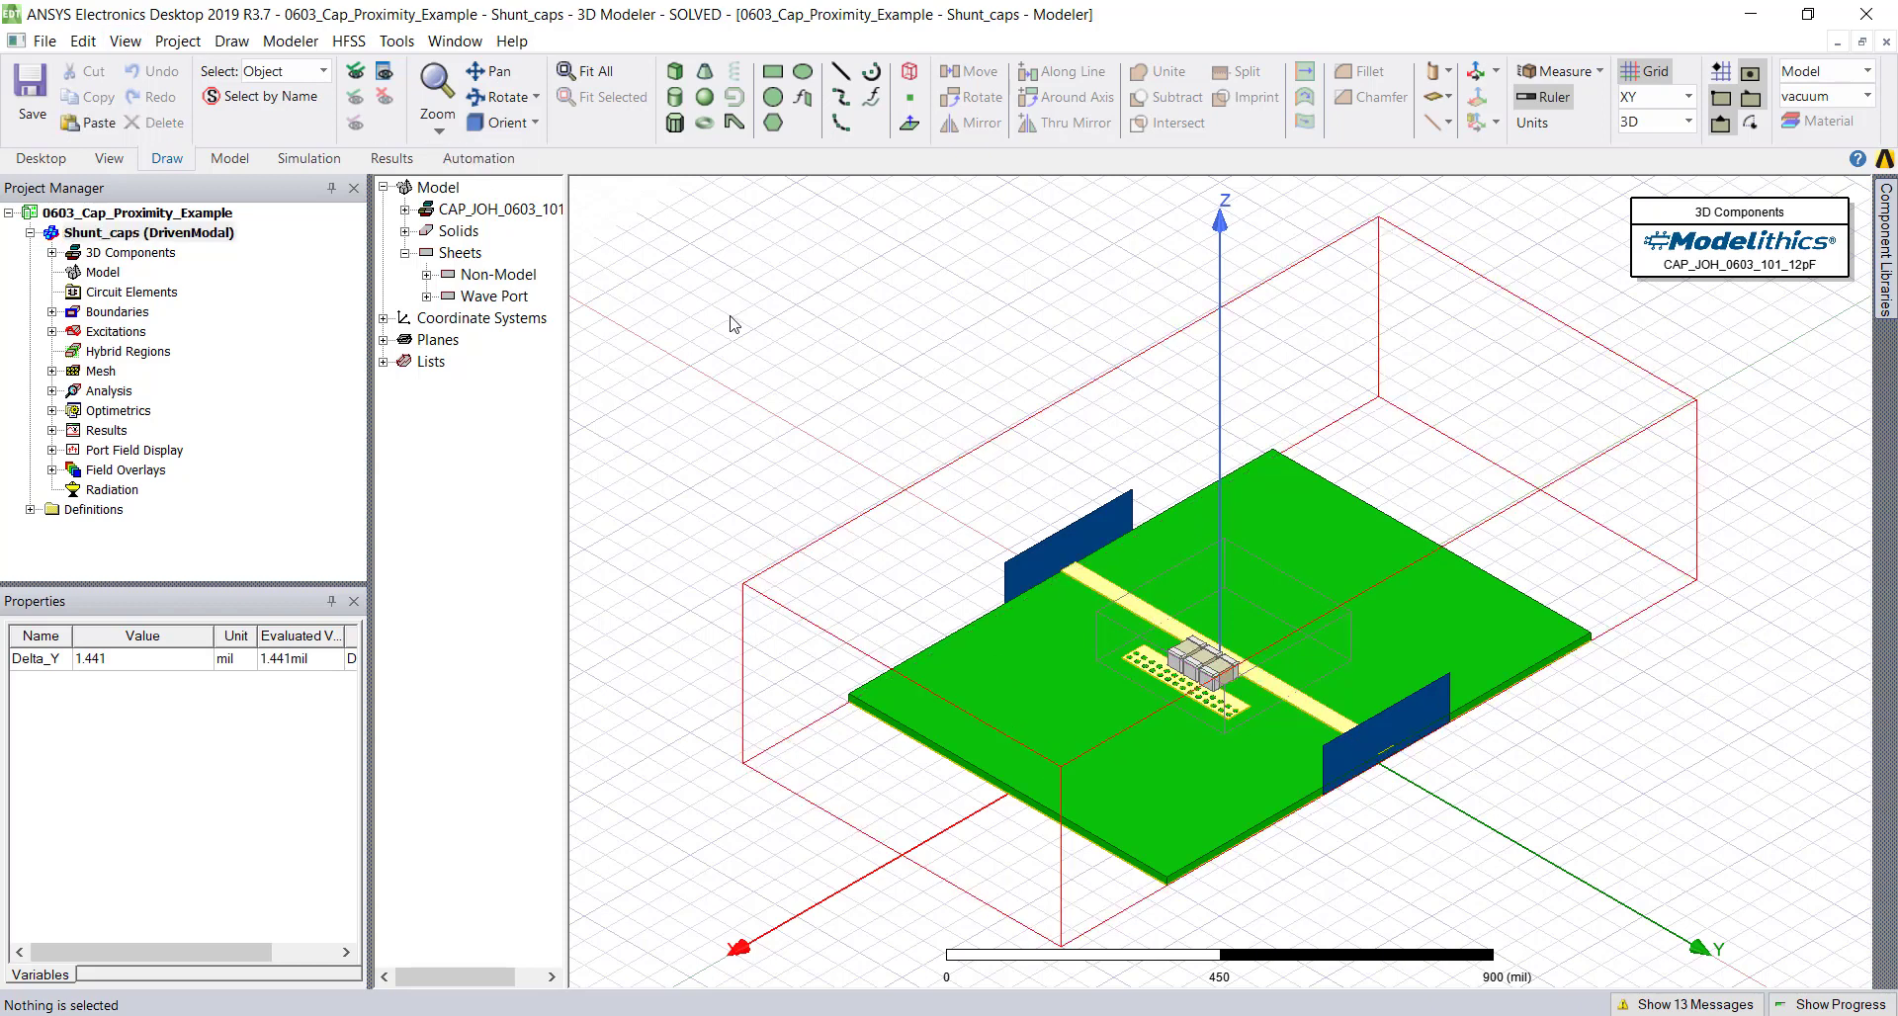
click(126, 41)
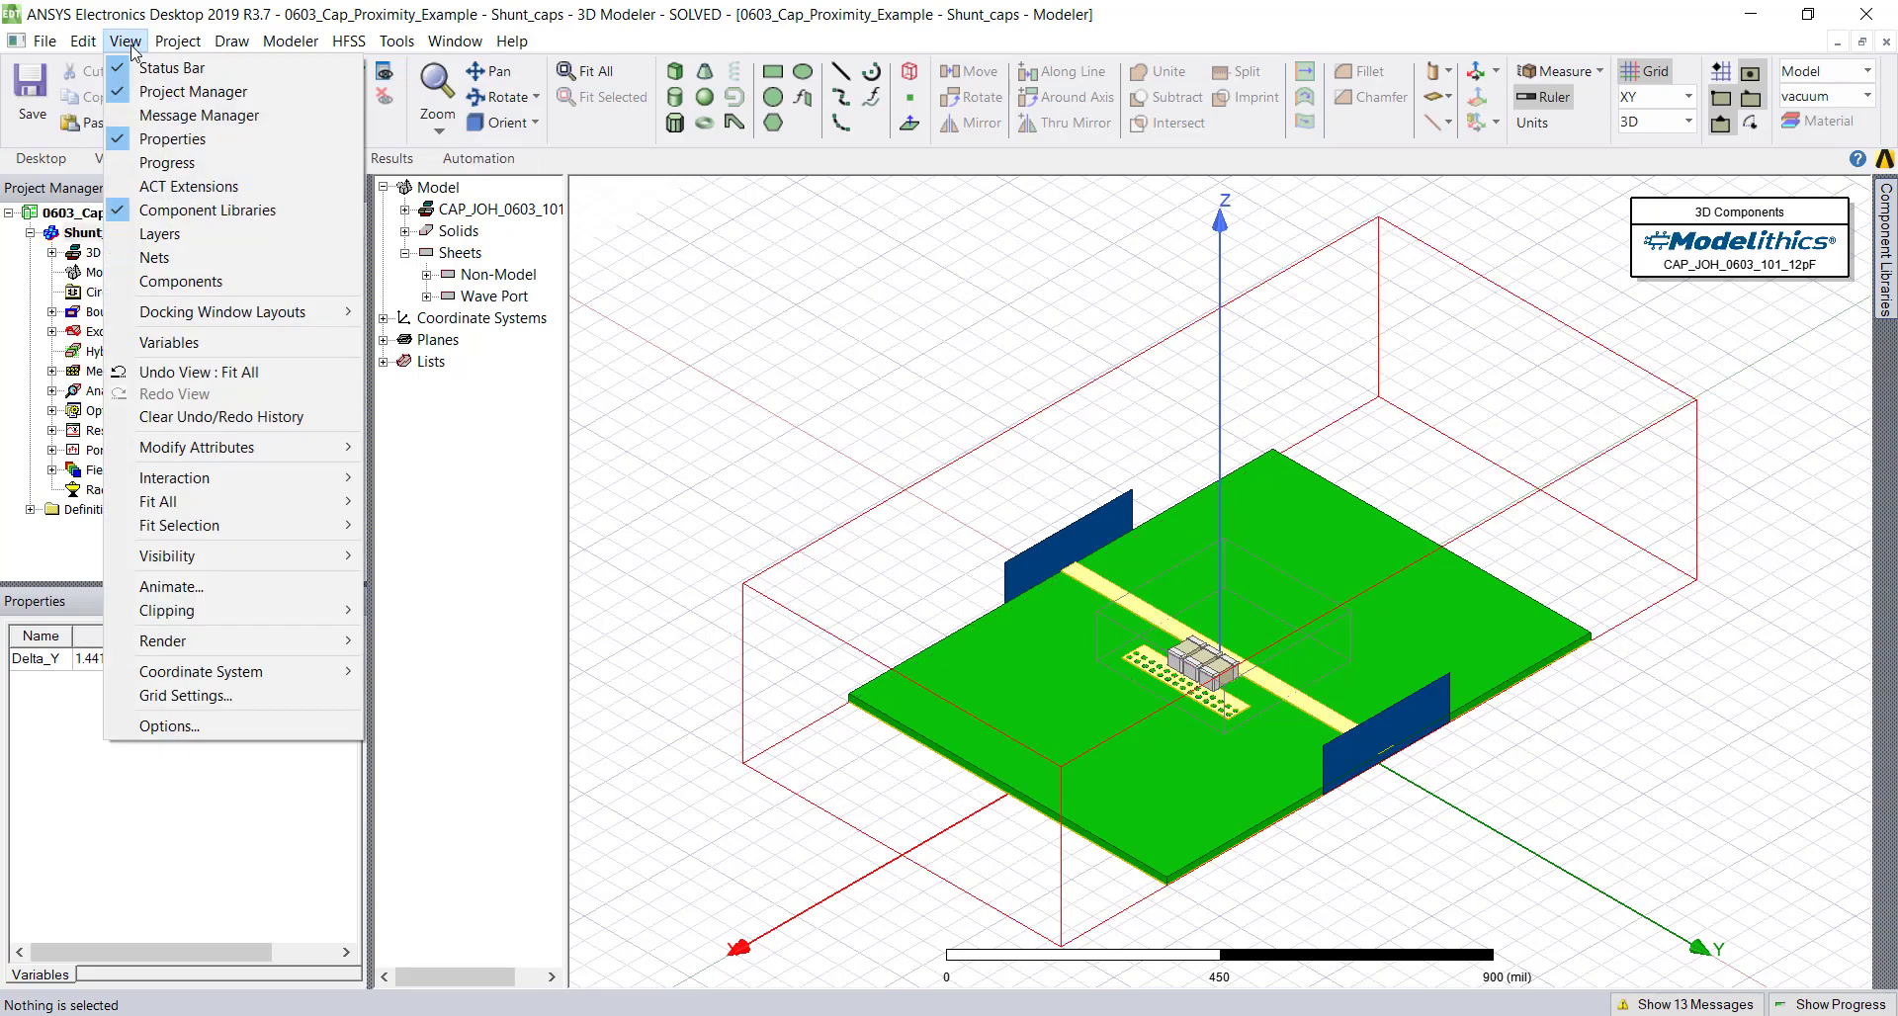
click(211, 695)
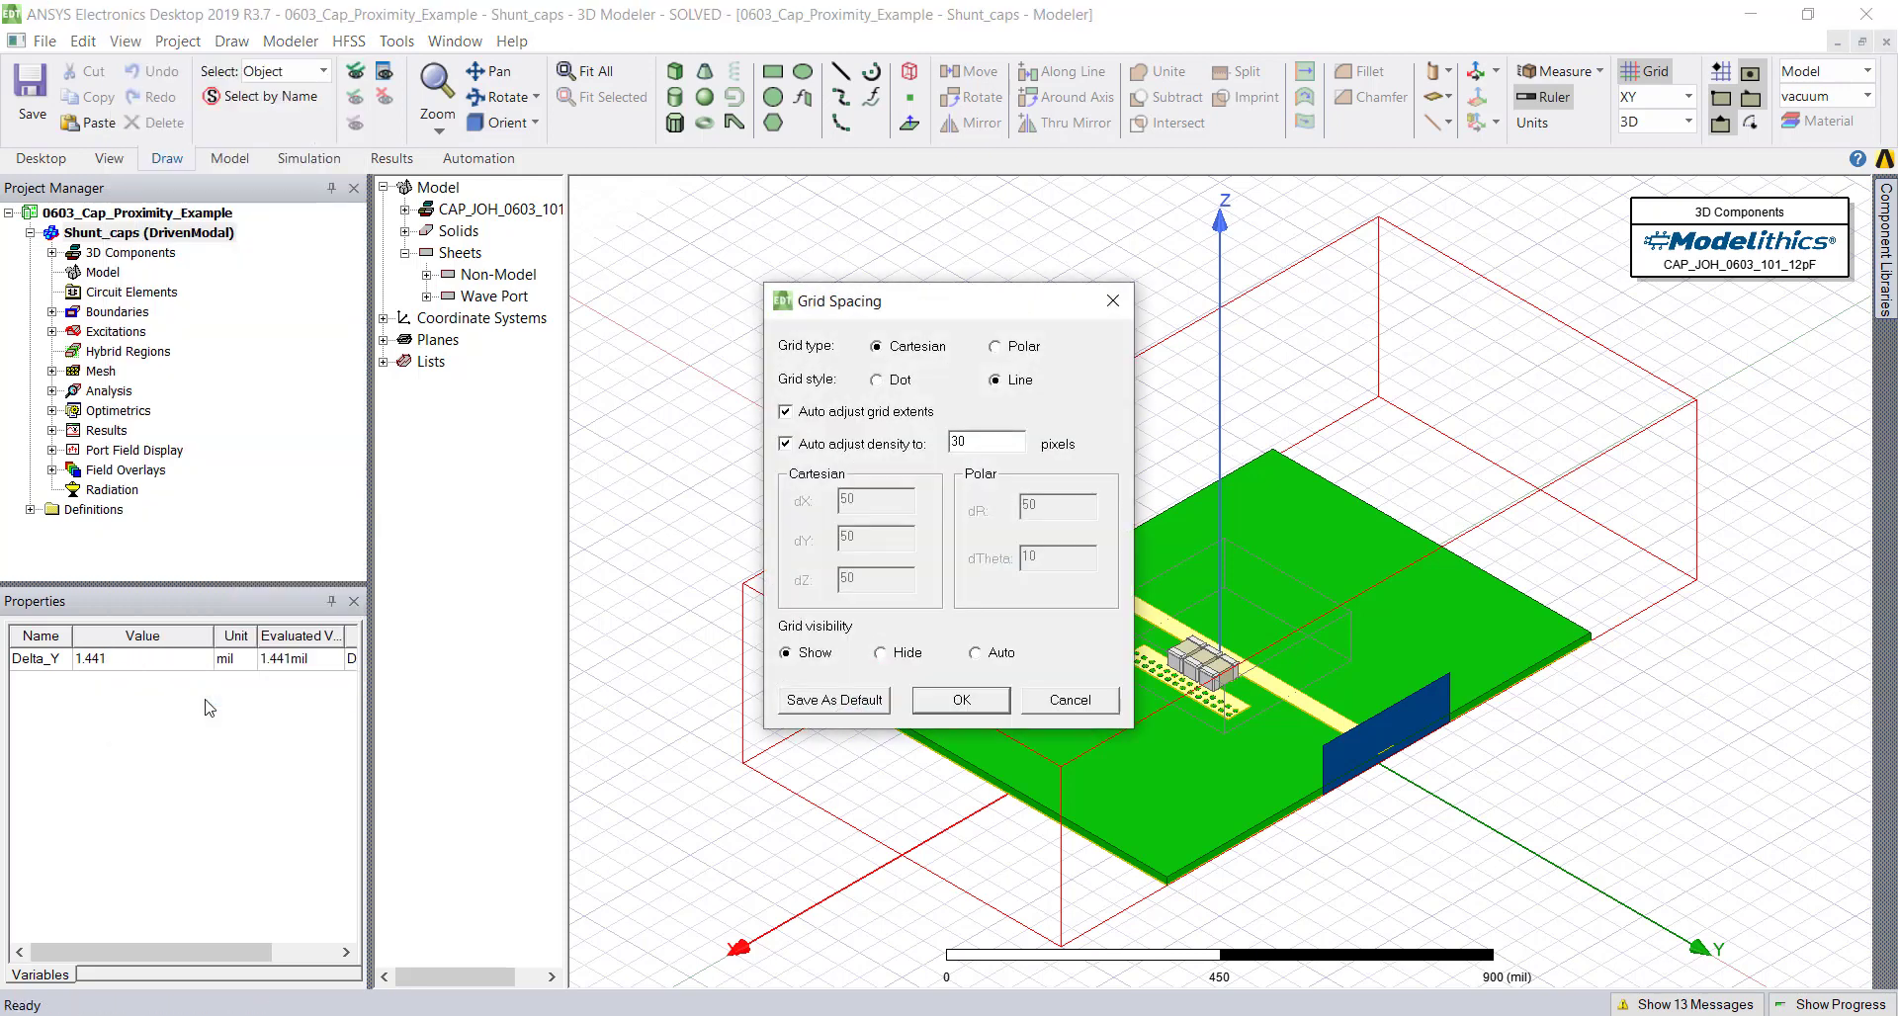
click(879, 652)
click(940, 700)
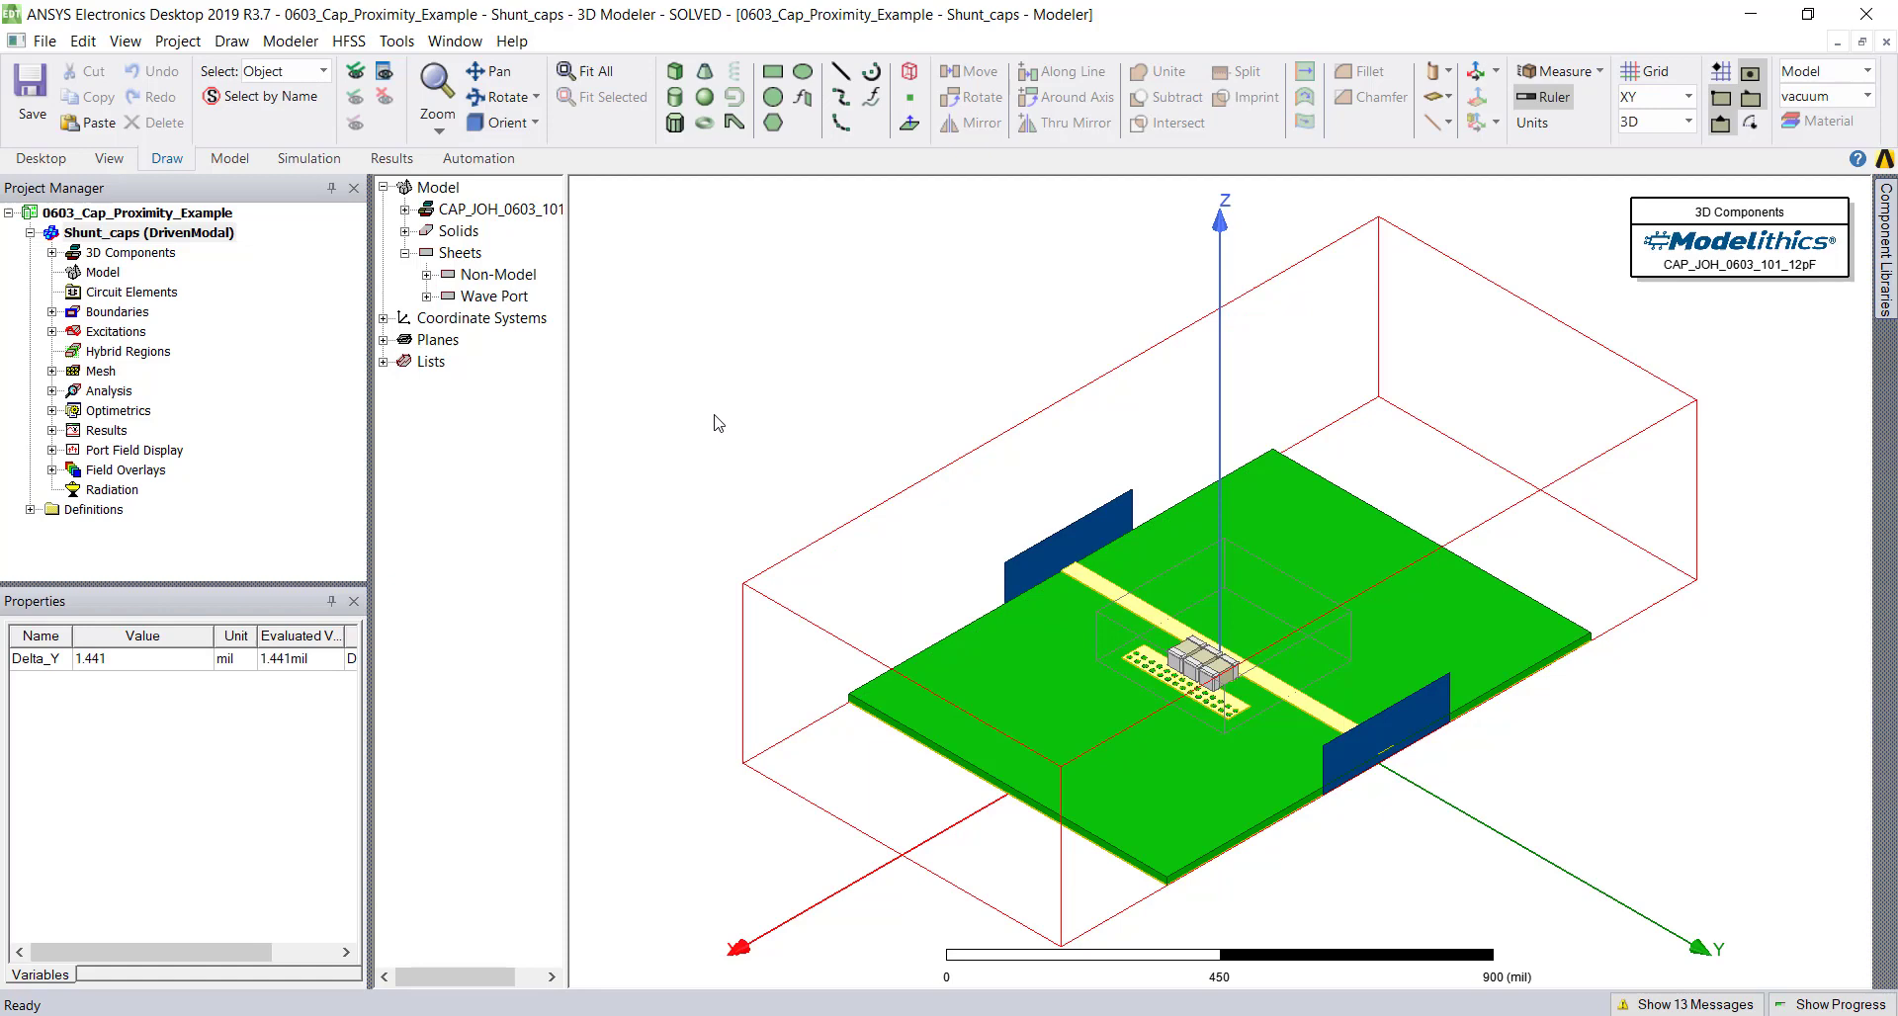
- Hide the coordinate system axes in the 3D view
click(131, 44)
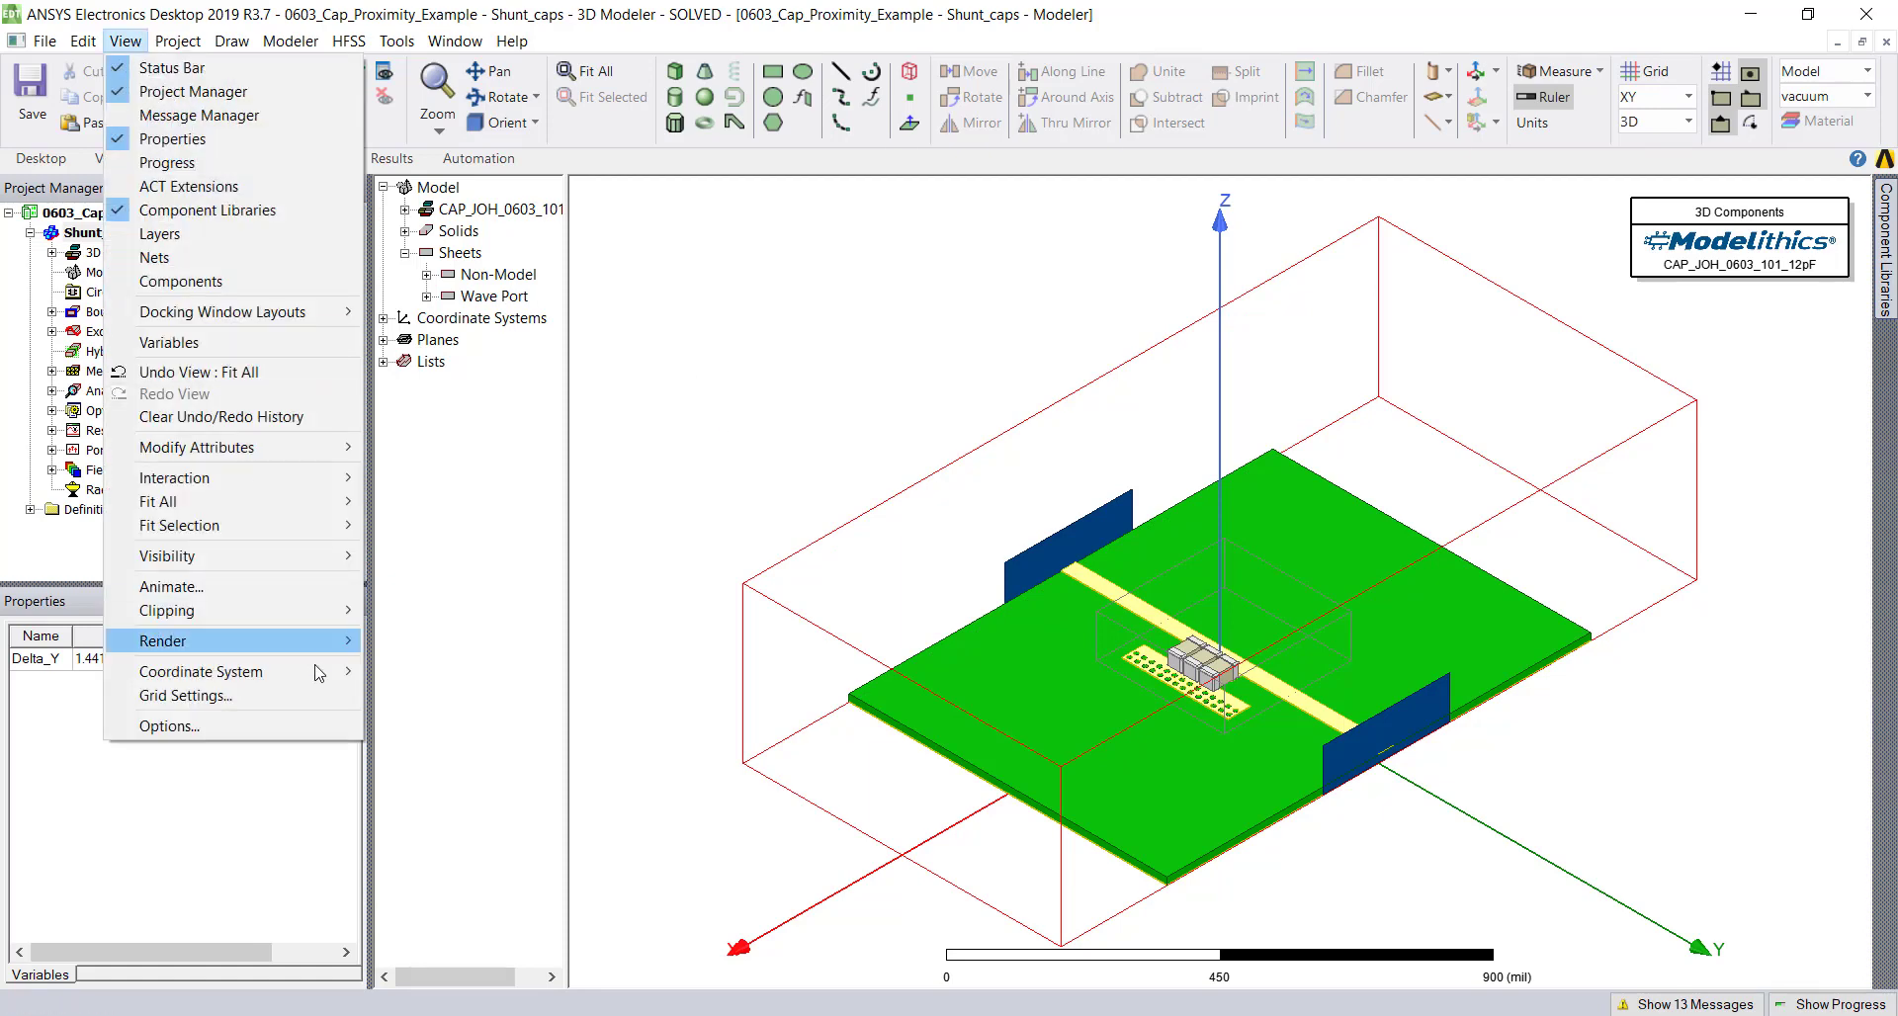
mouse_move(318, 678)
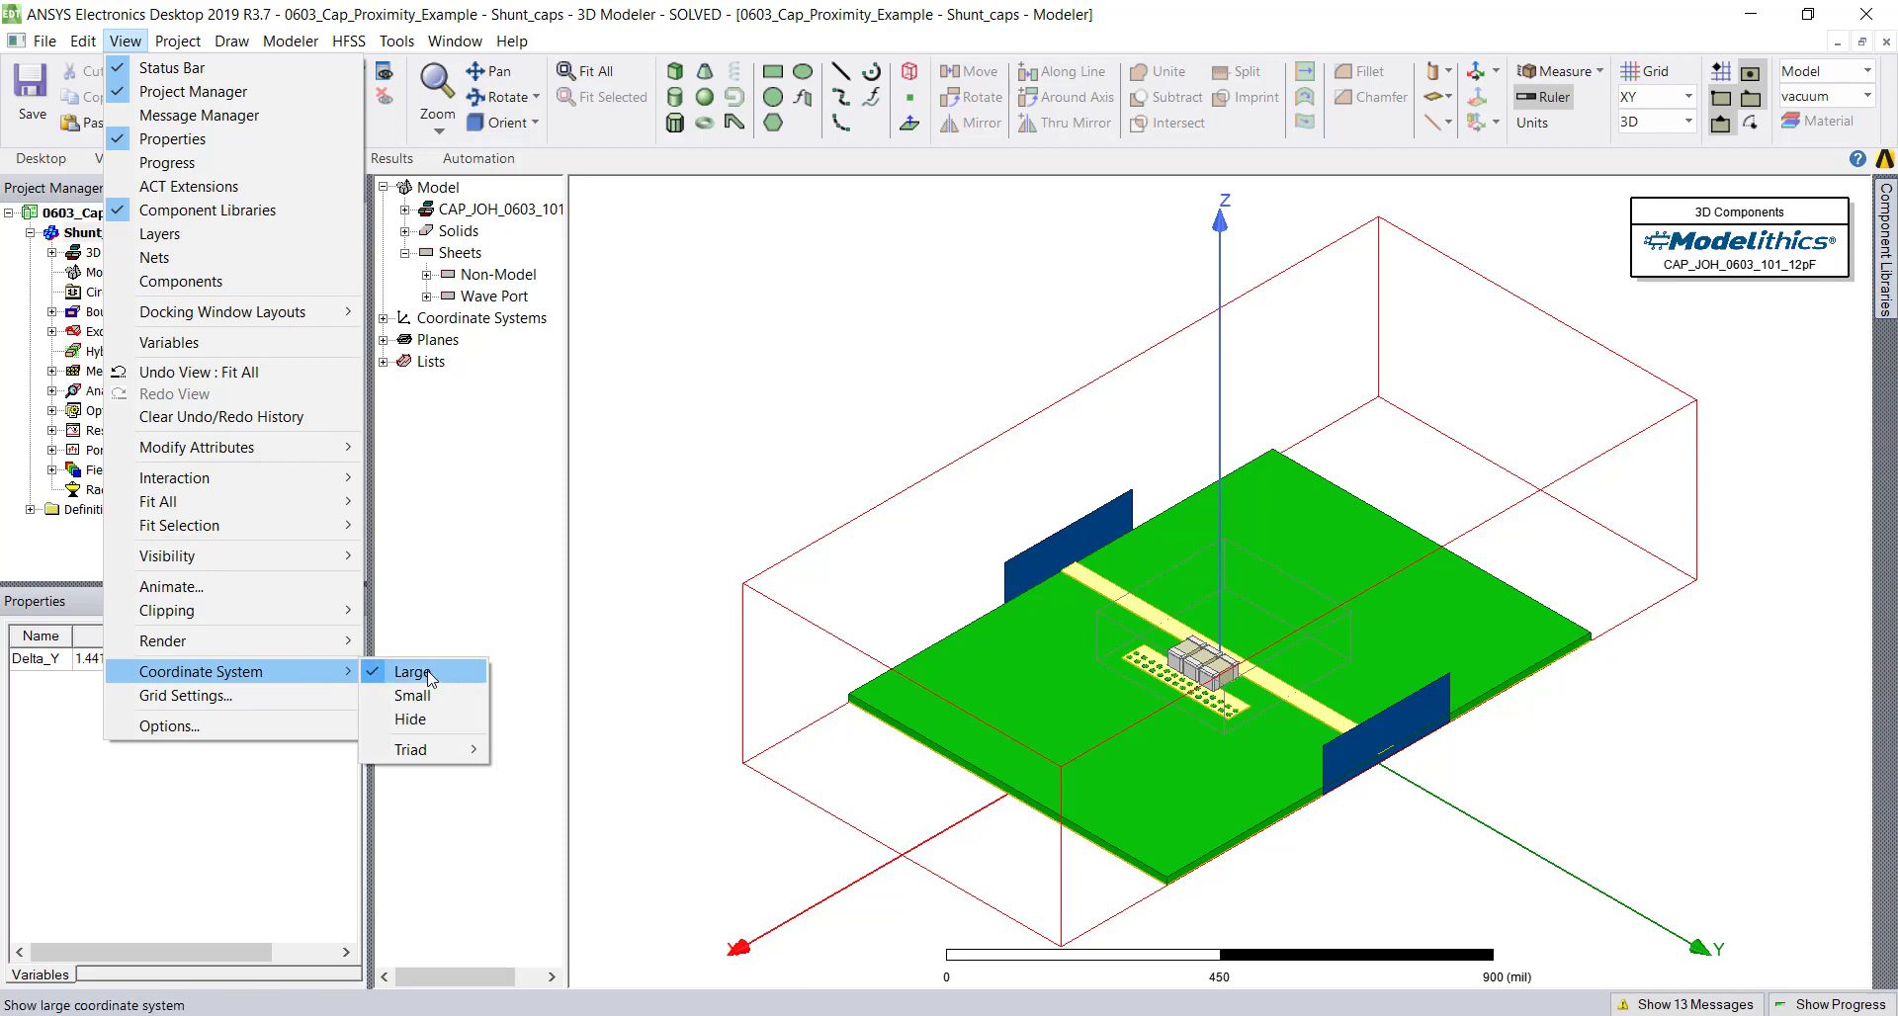
click(410, 719)
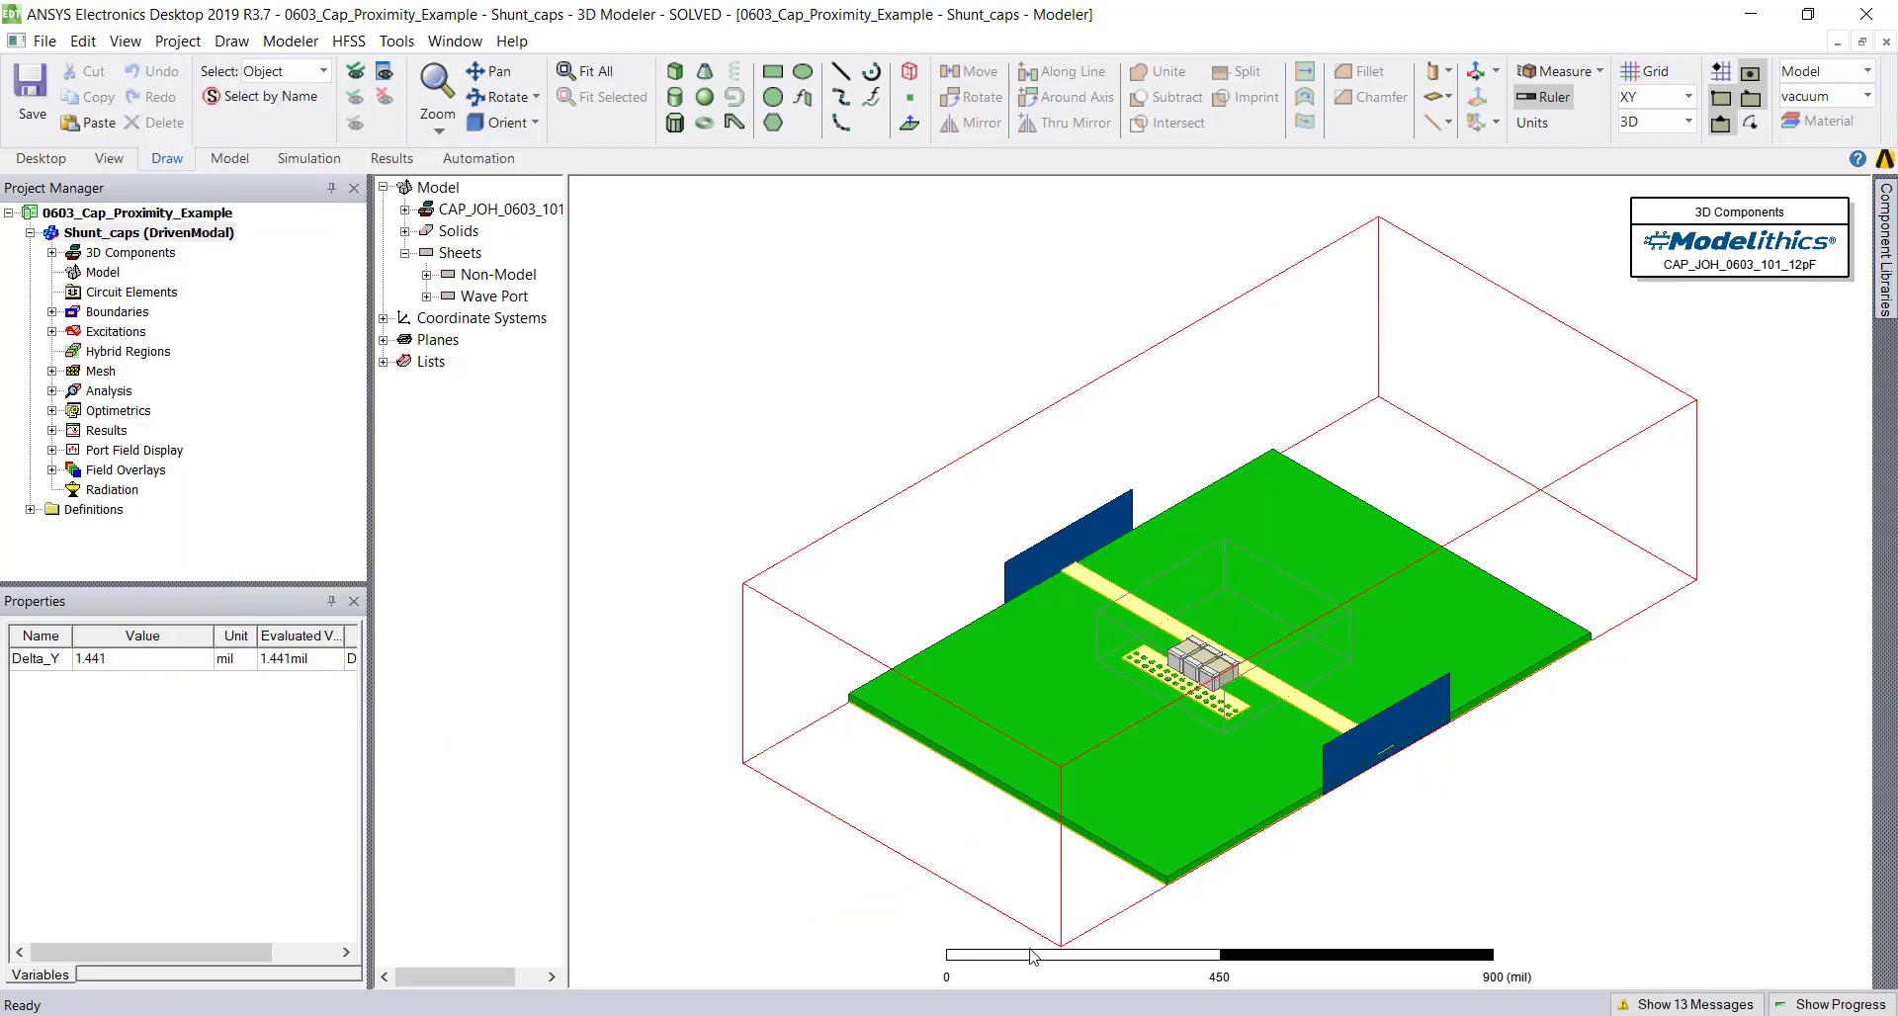
- Turn off the scale ruler and clear the selection
click(125, 45)
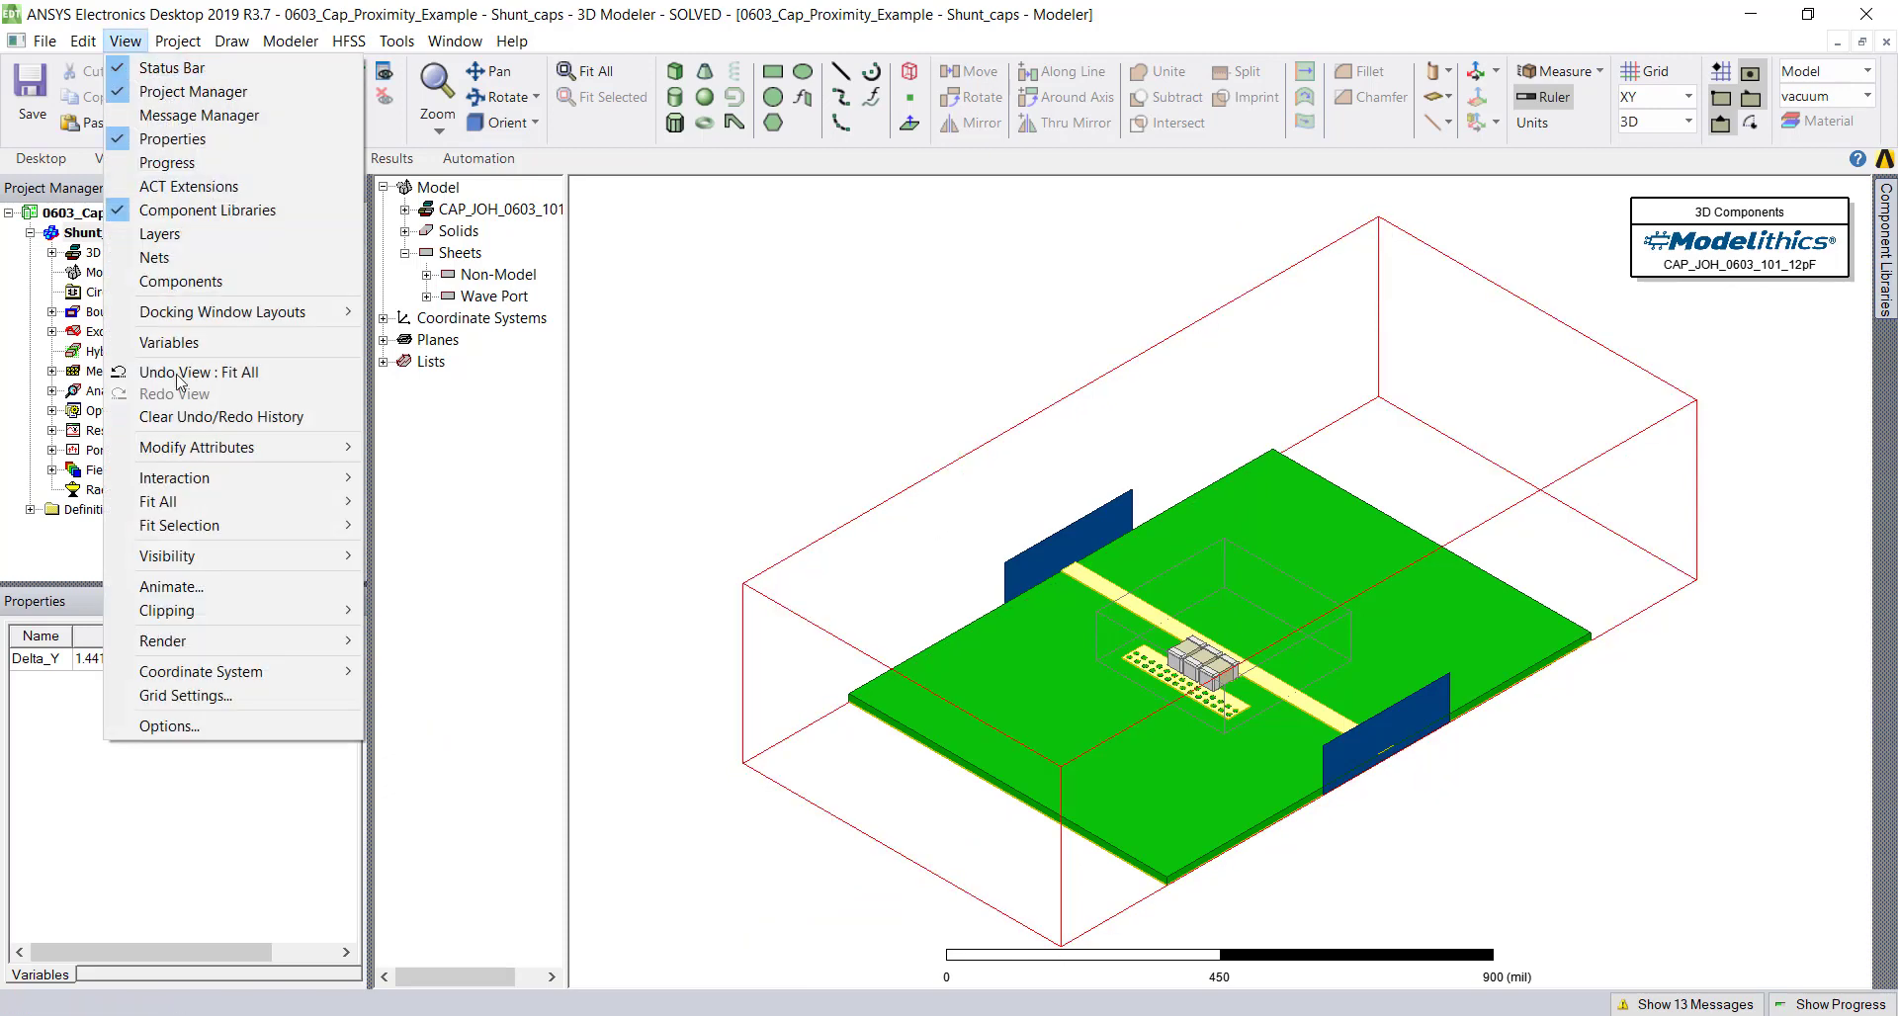
mouse_move(233, 557)
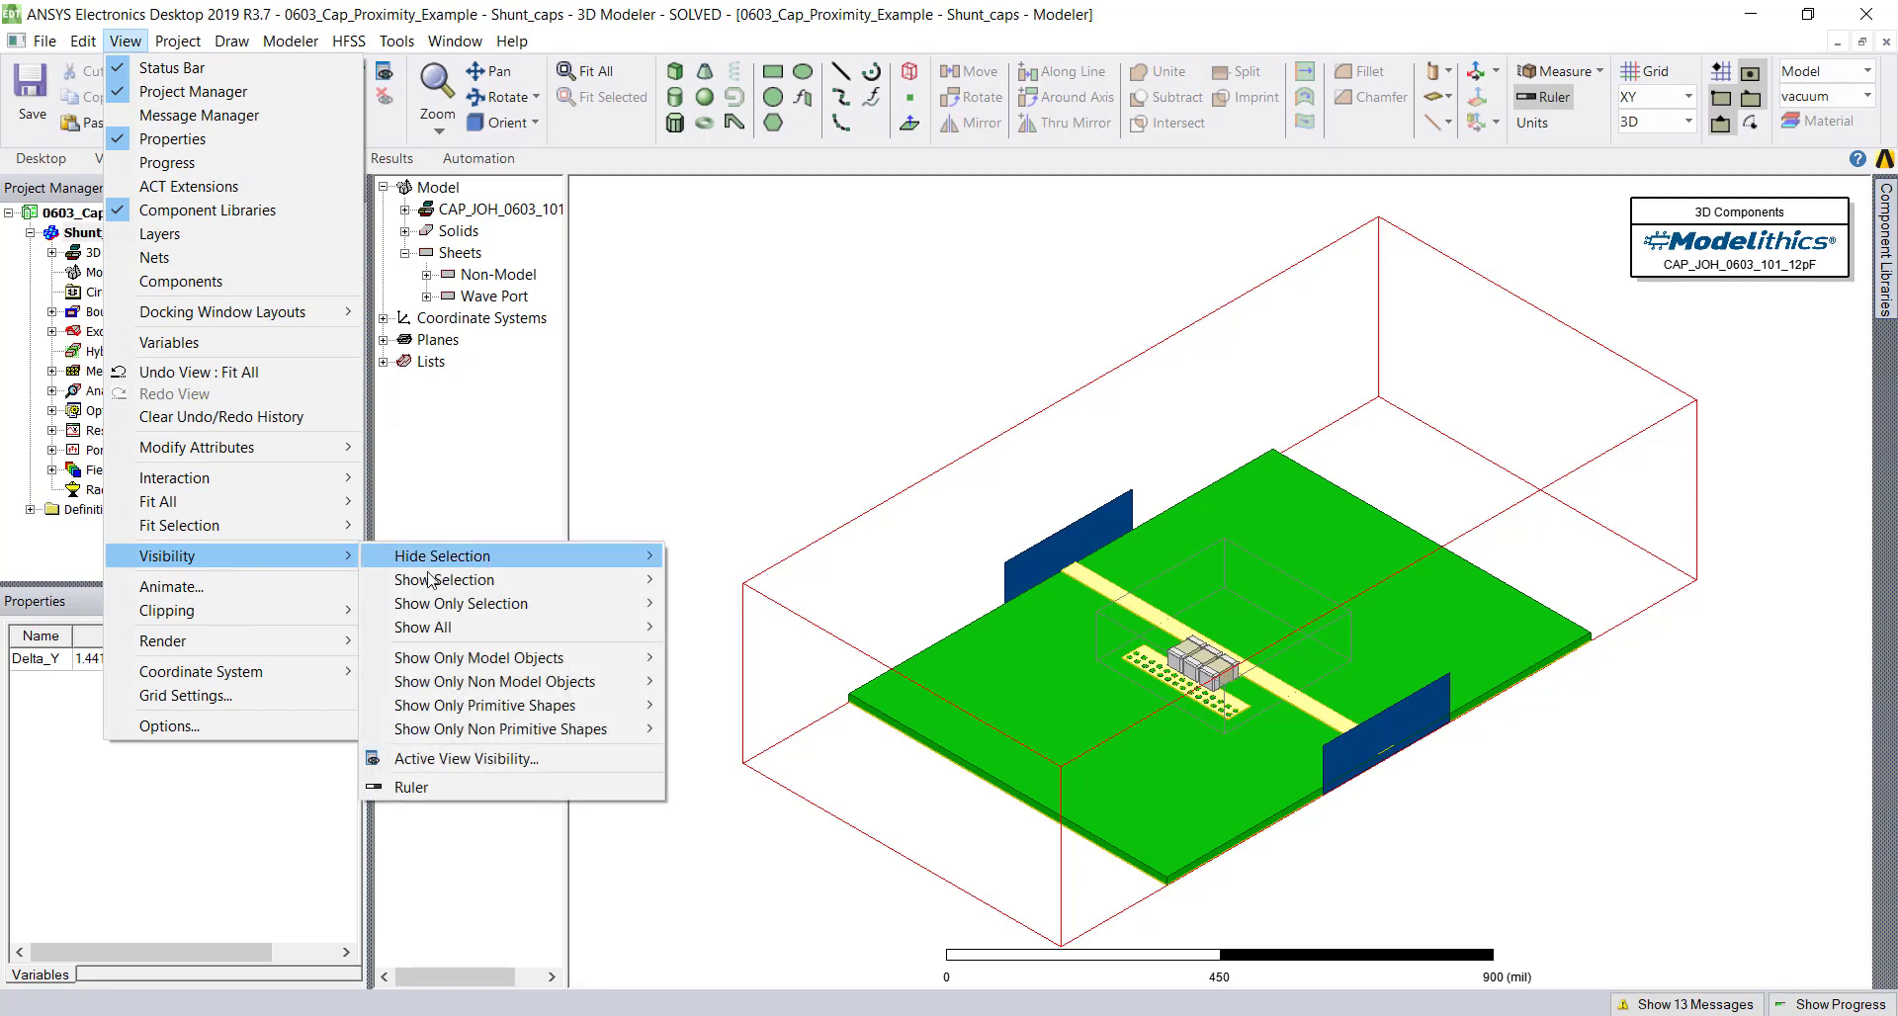
click(453, 787)
click(840, 246)
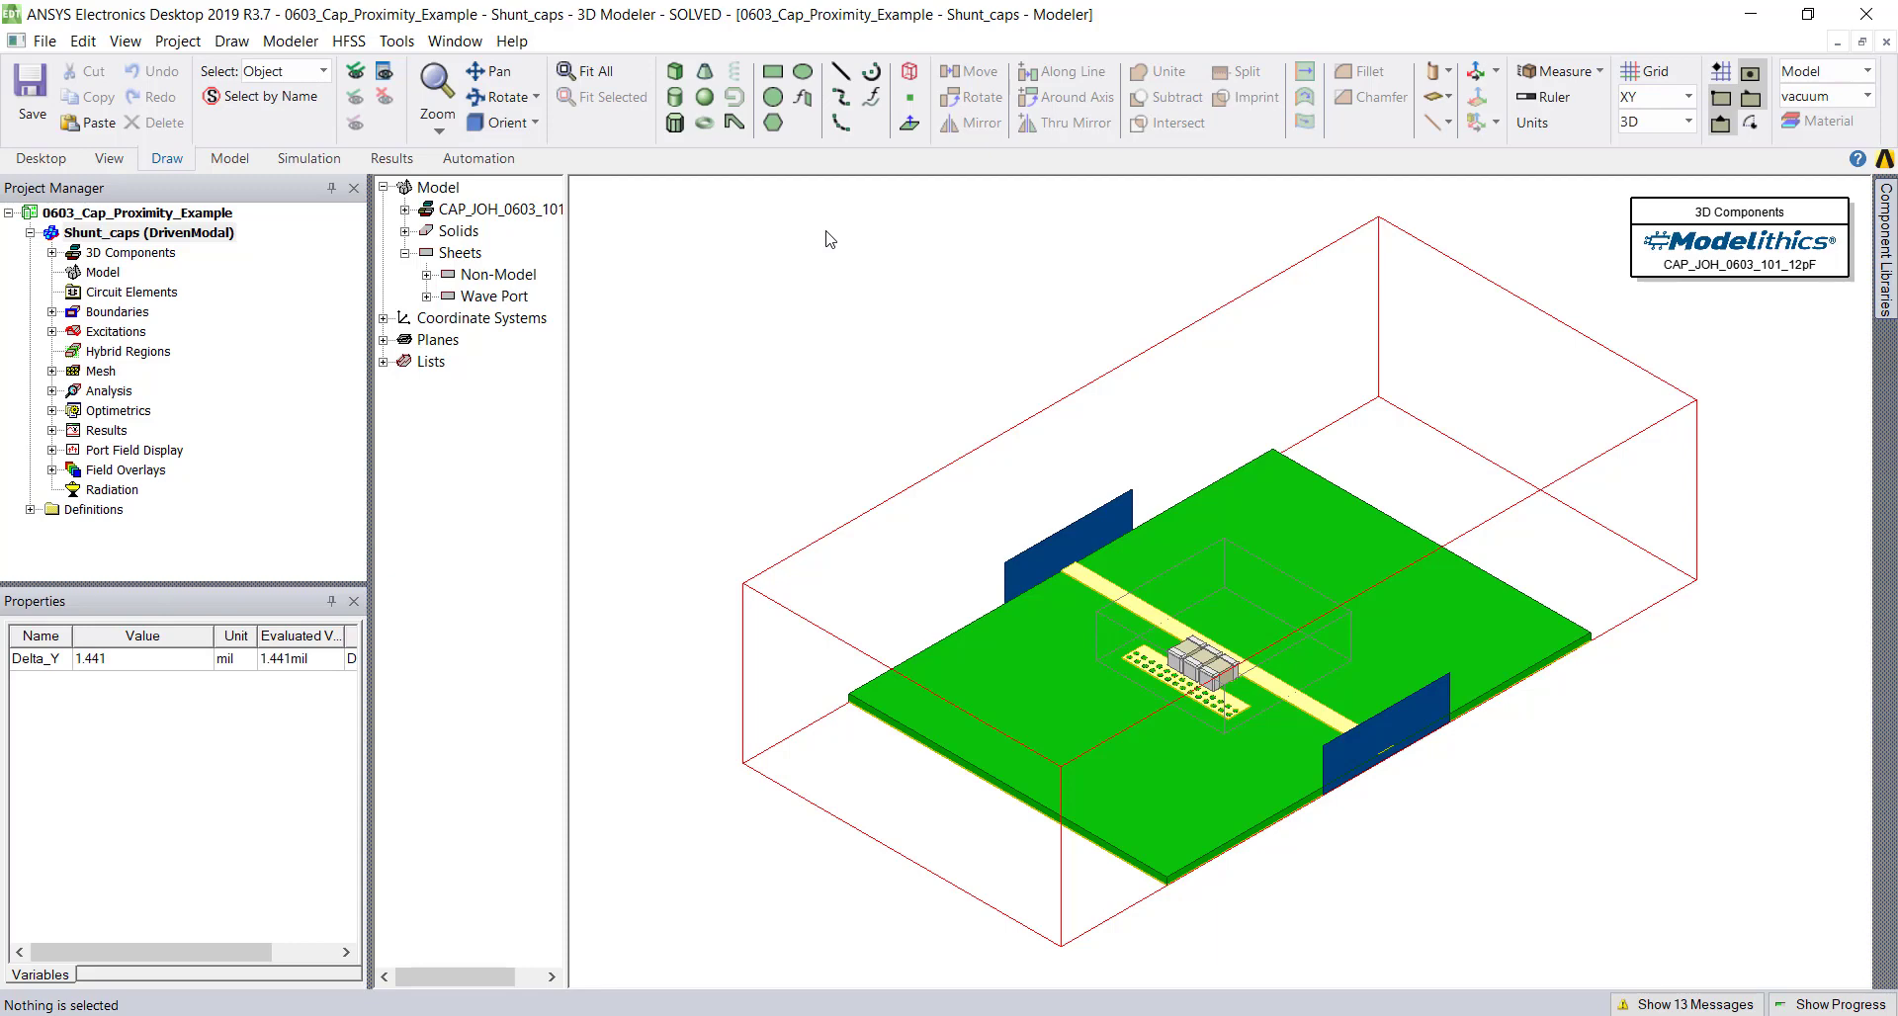
- Switch the projection to Perspective with a narrower camera angle
click(125, 43)
mouse_move(261, 457)
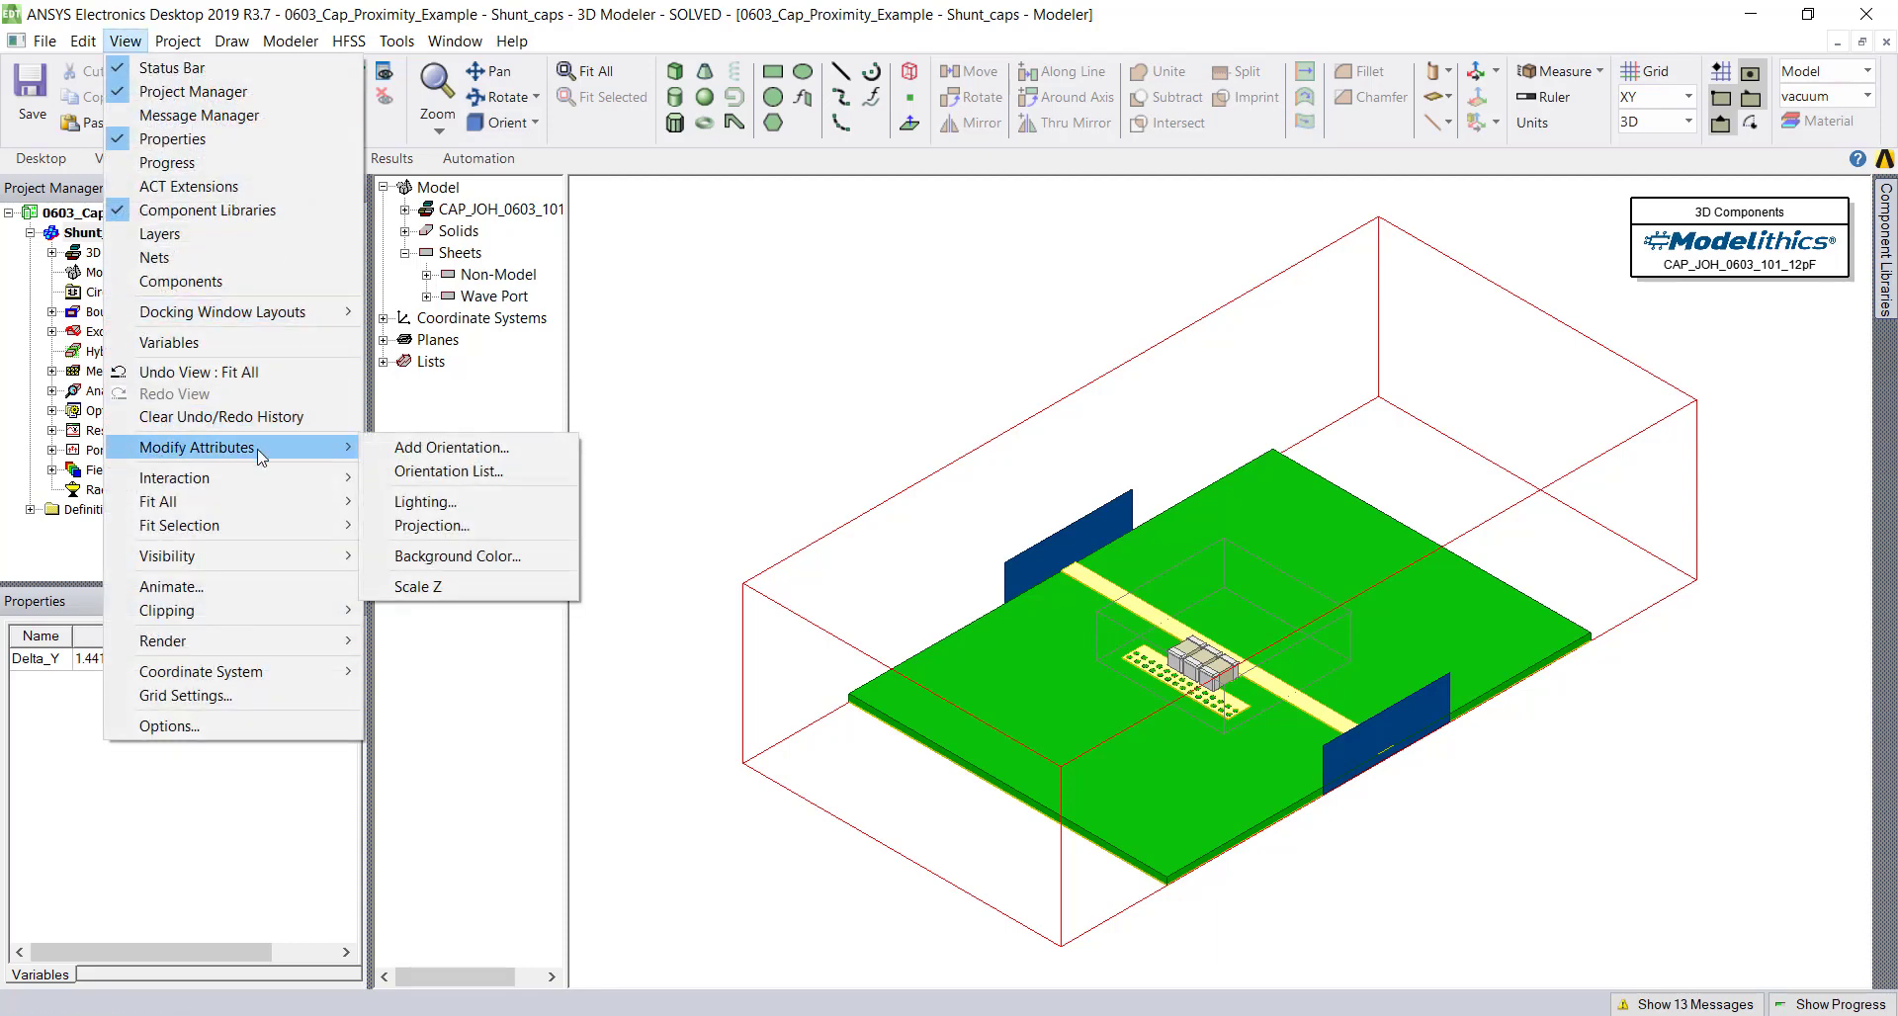
click(510, 535)
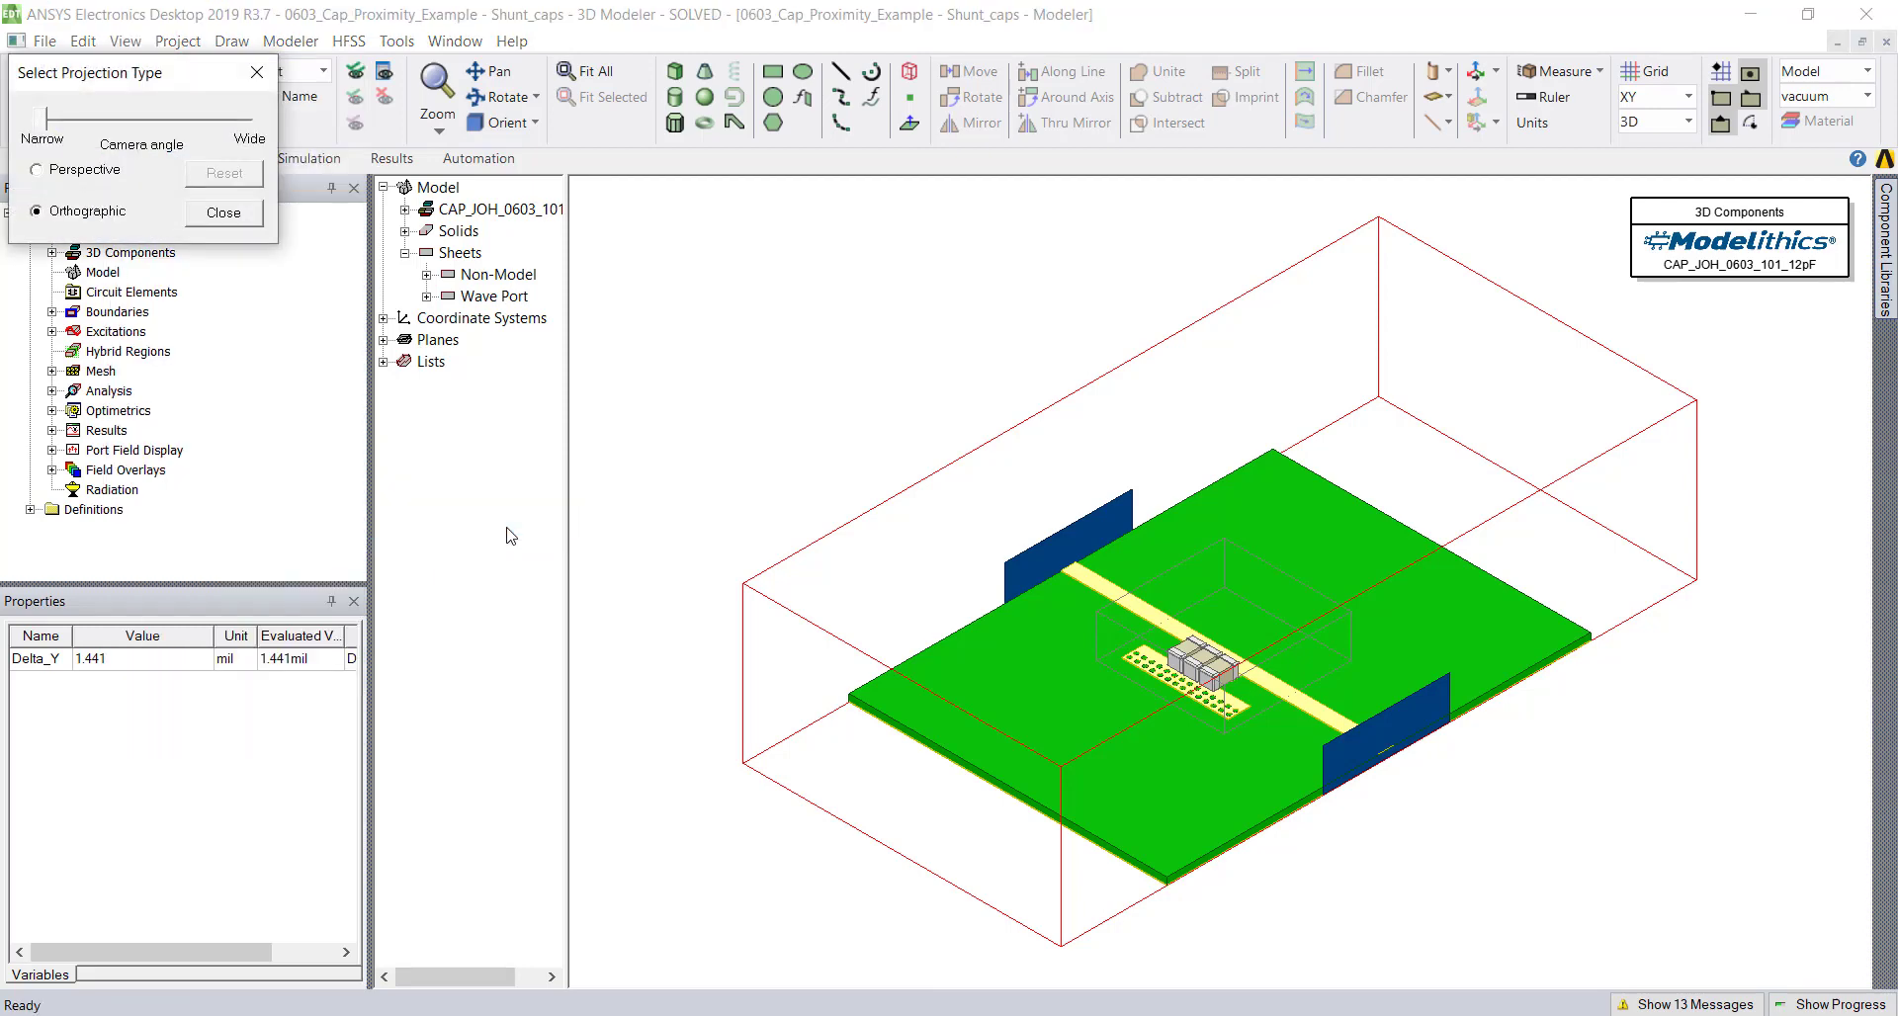
click(38, 170)
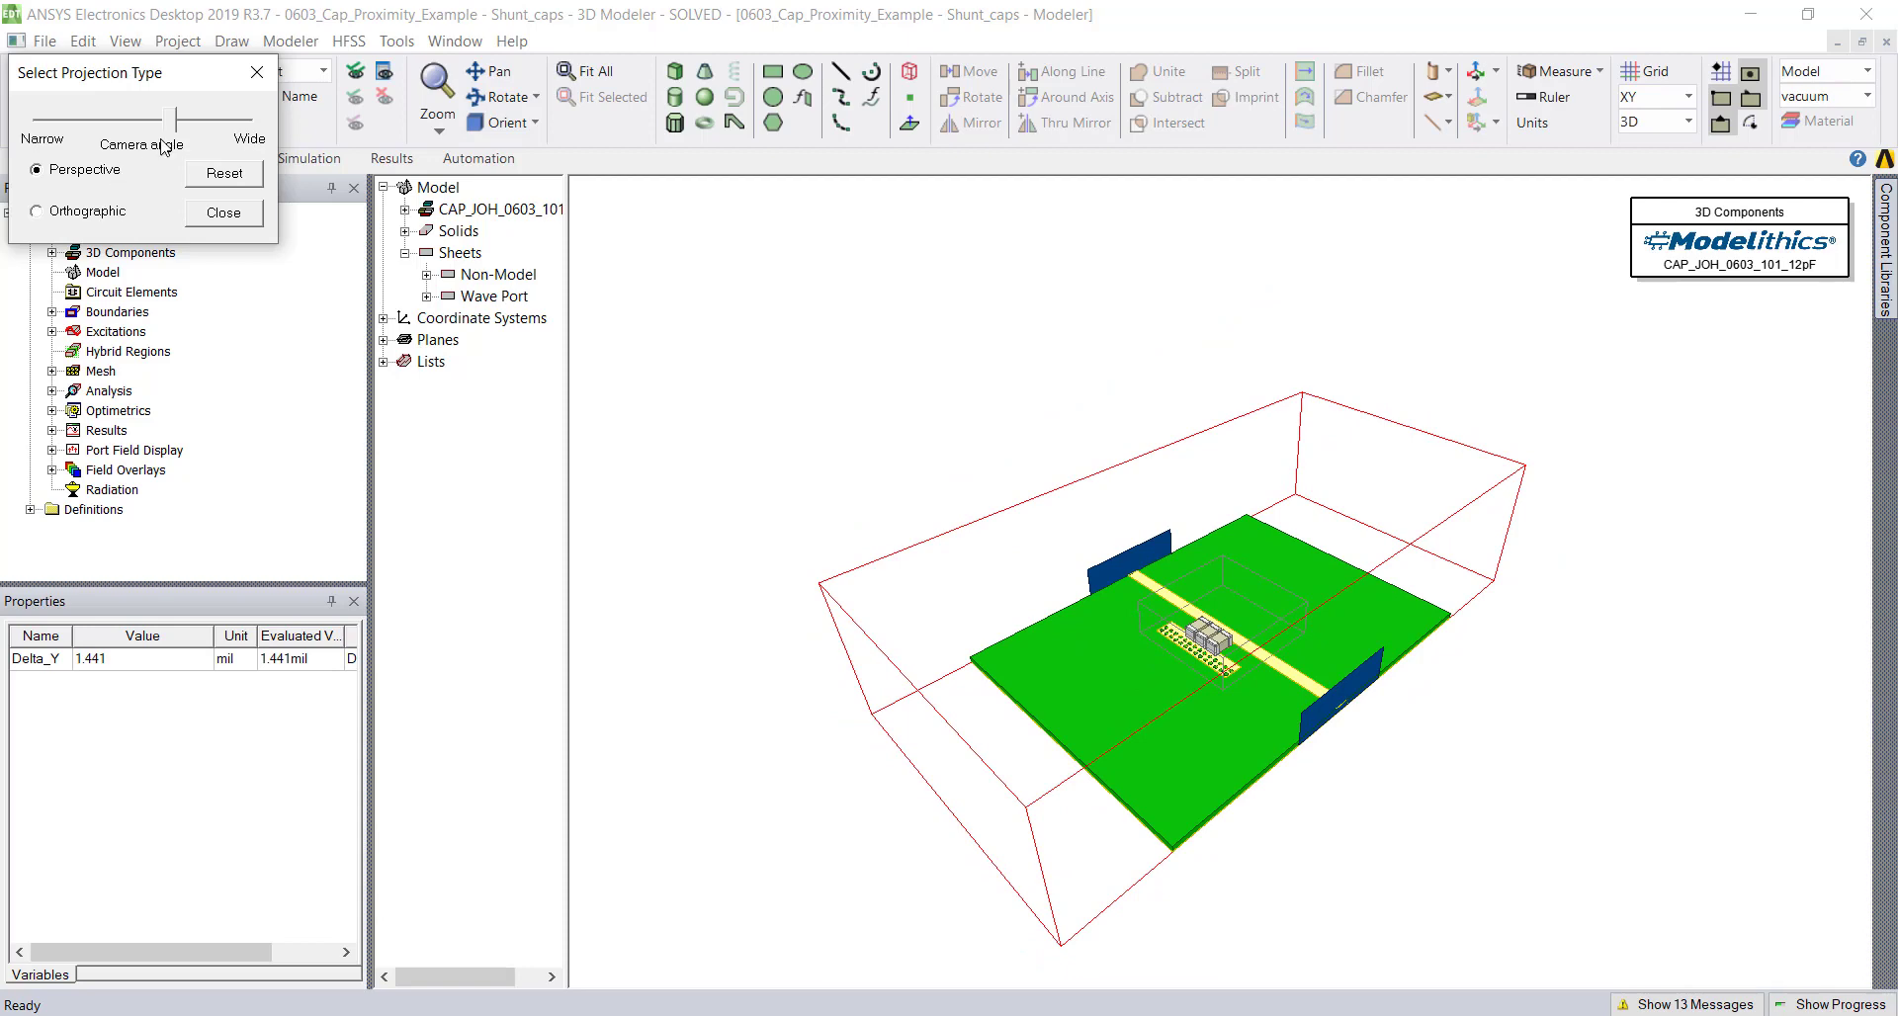
drag(175, 136, 135, 140)
click(228, 215)
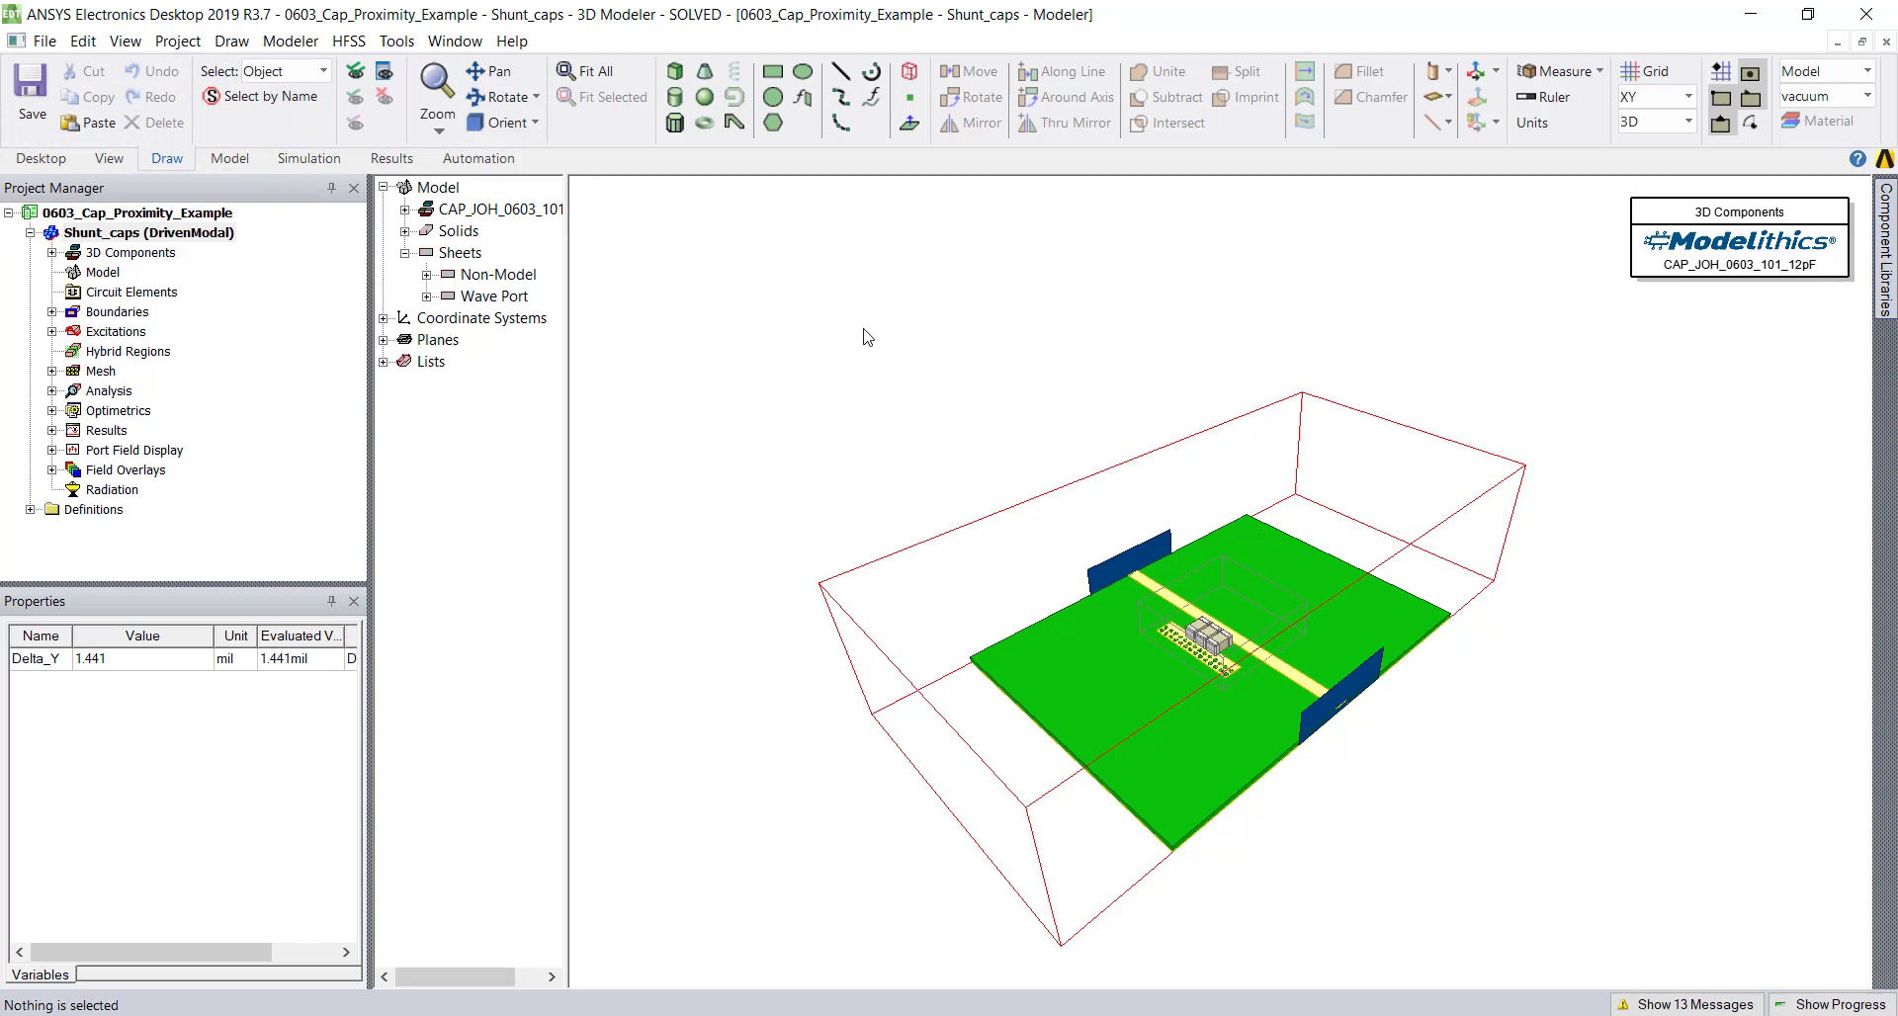
- Set a gradient background of light cyan (128, 255, 255) fading to white
click(126, 42)
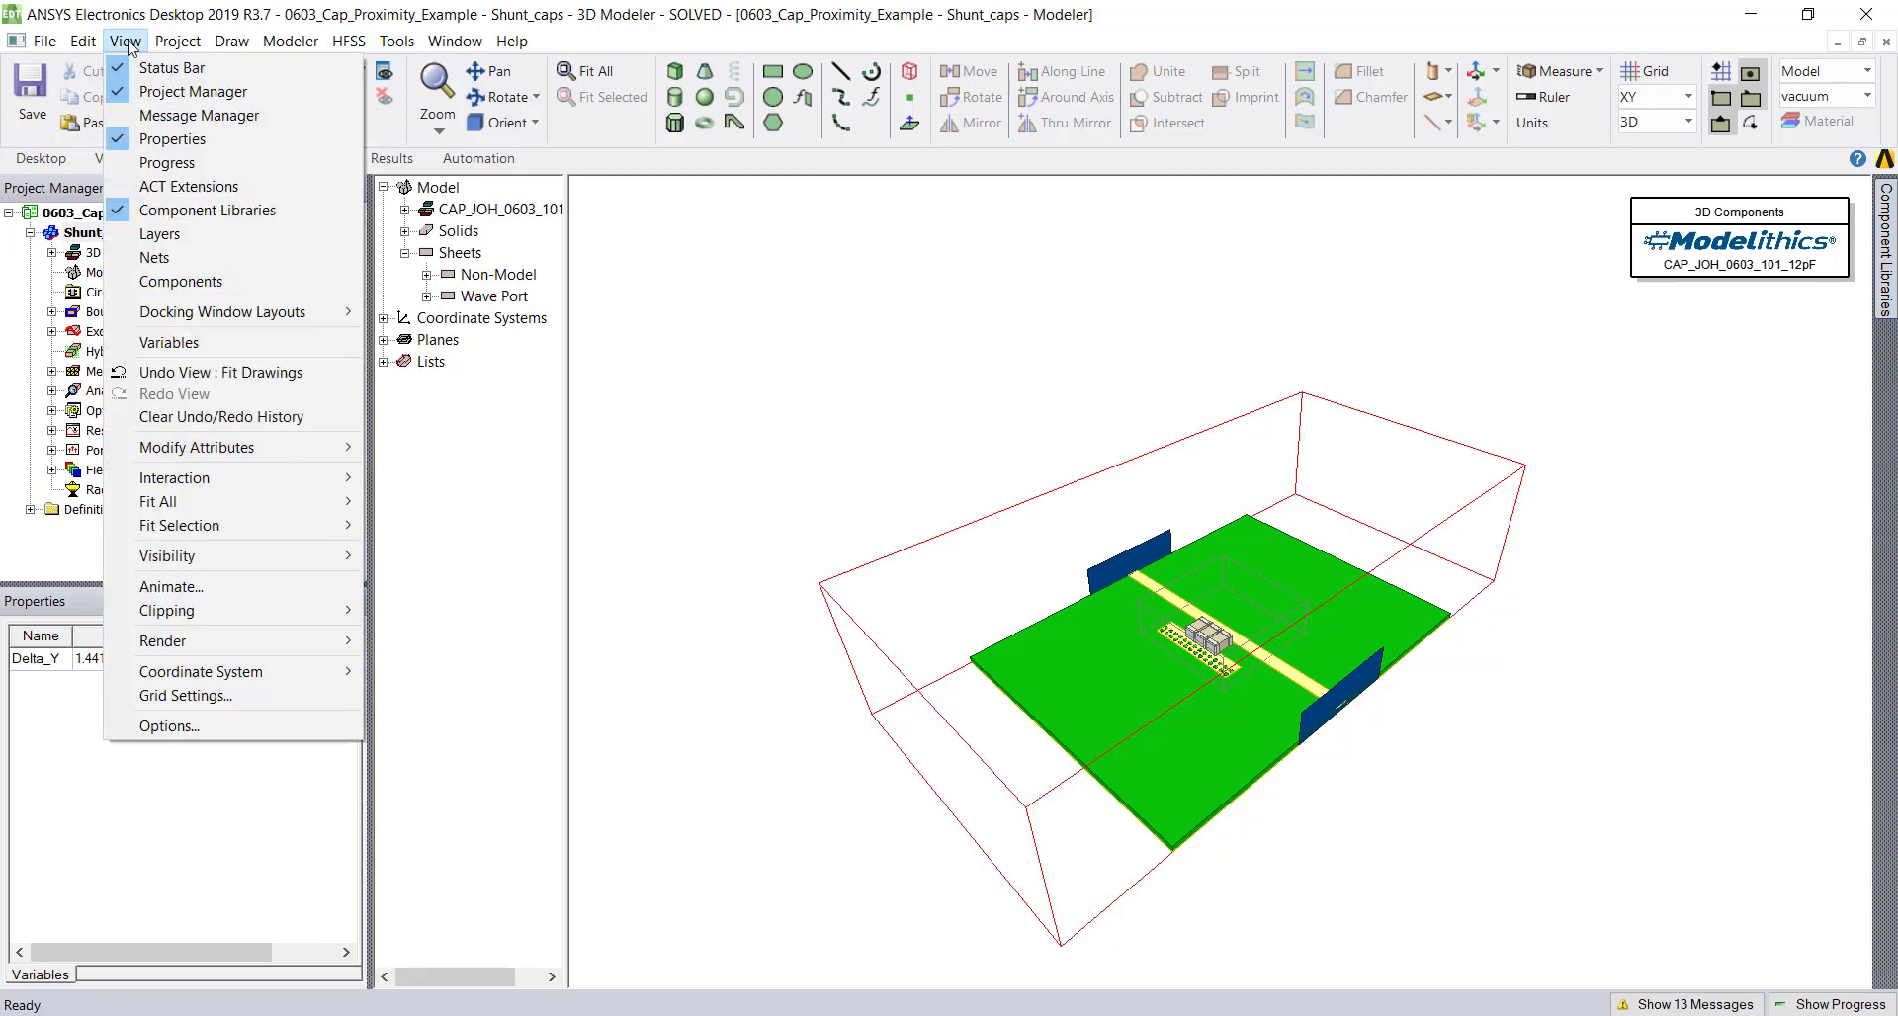
mouse_move(284, 450)
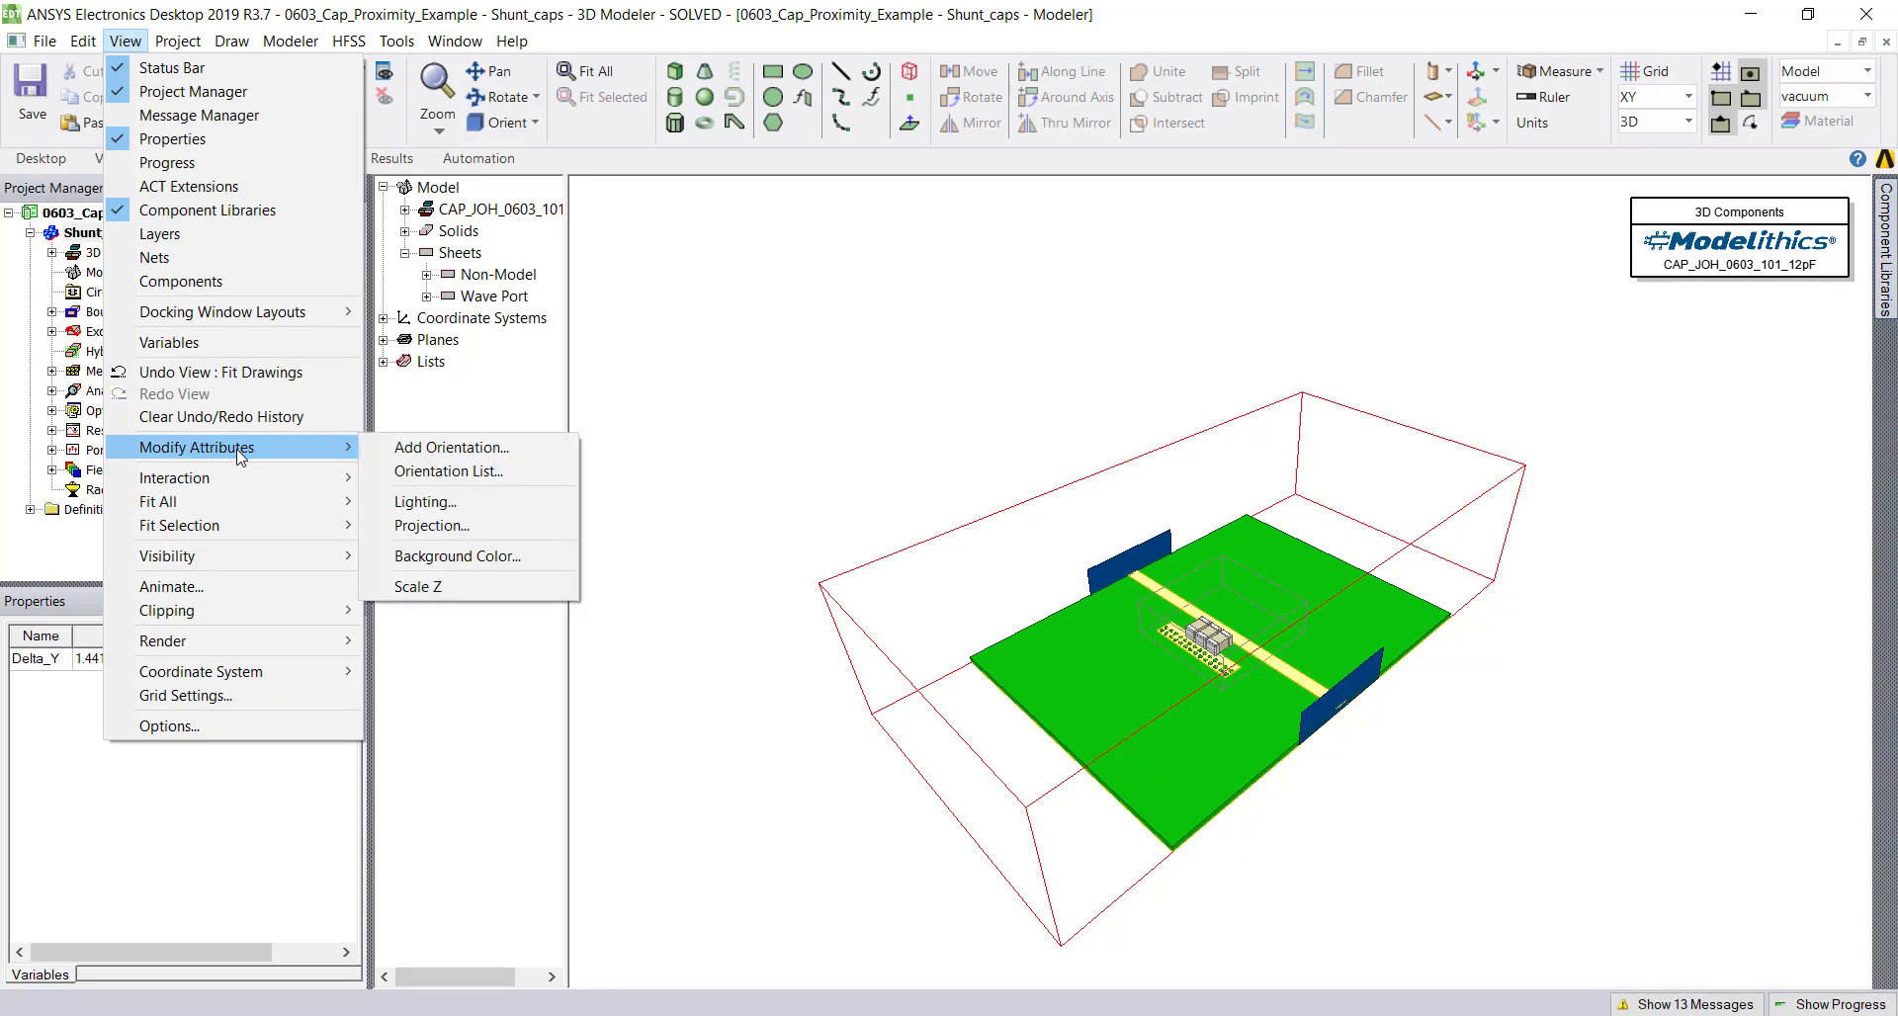
click(543, 555)
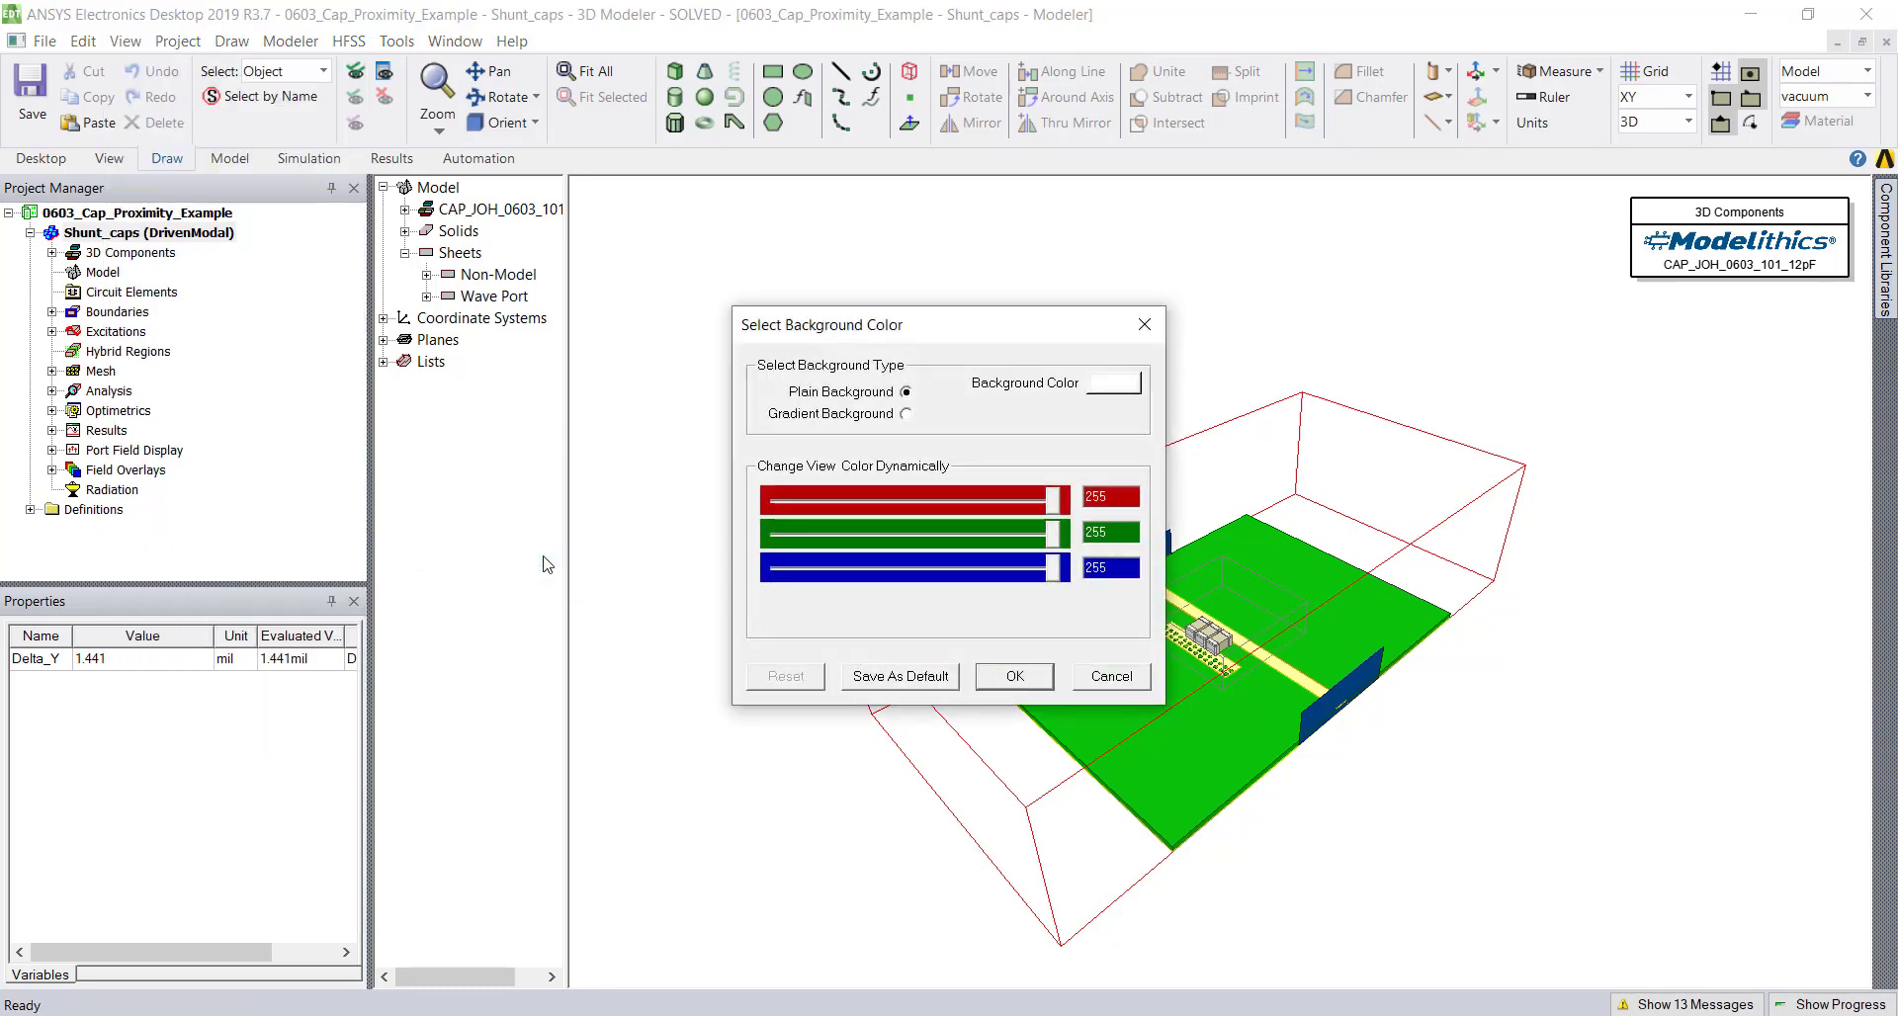
drag(942, 324, 546, 242)
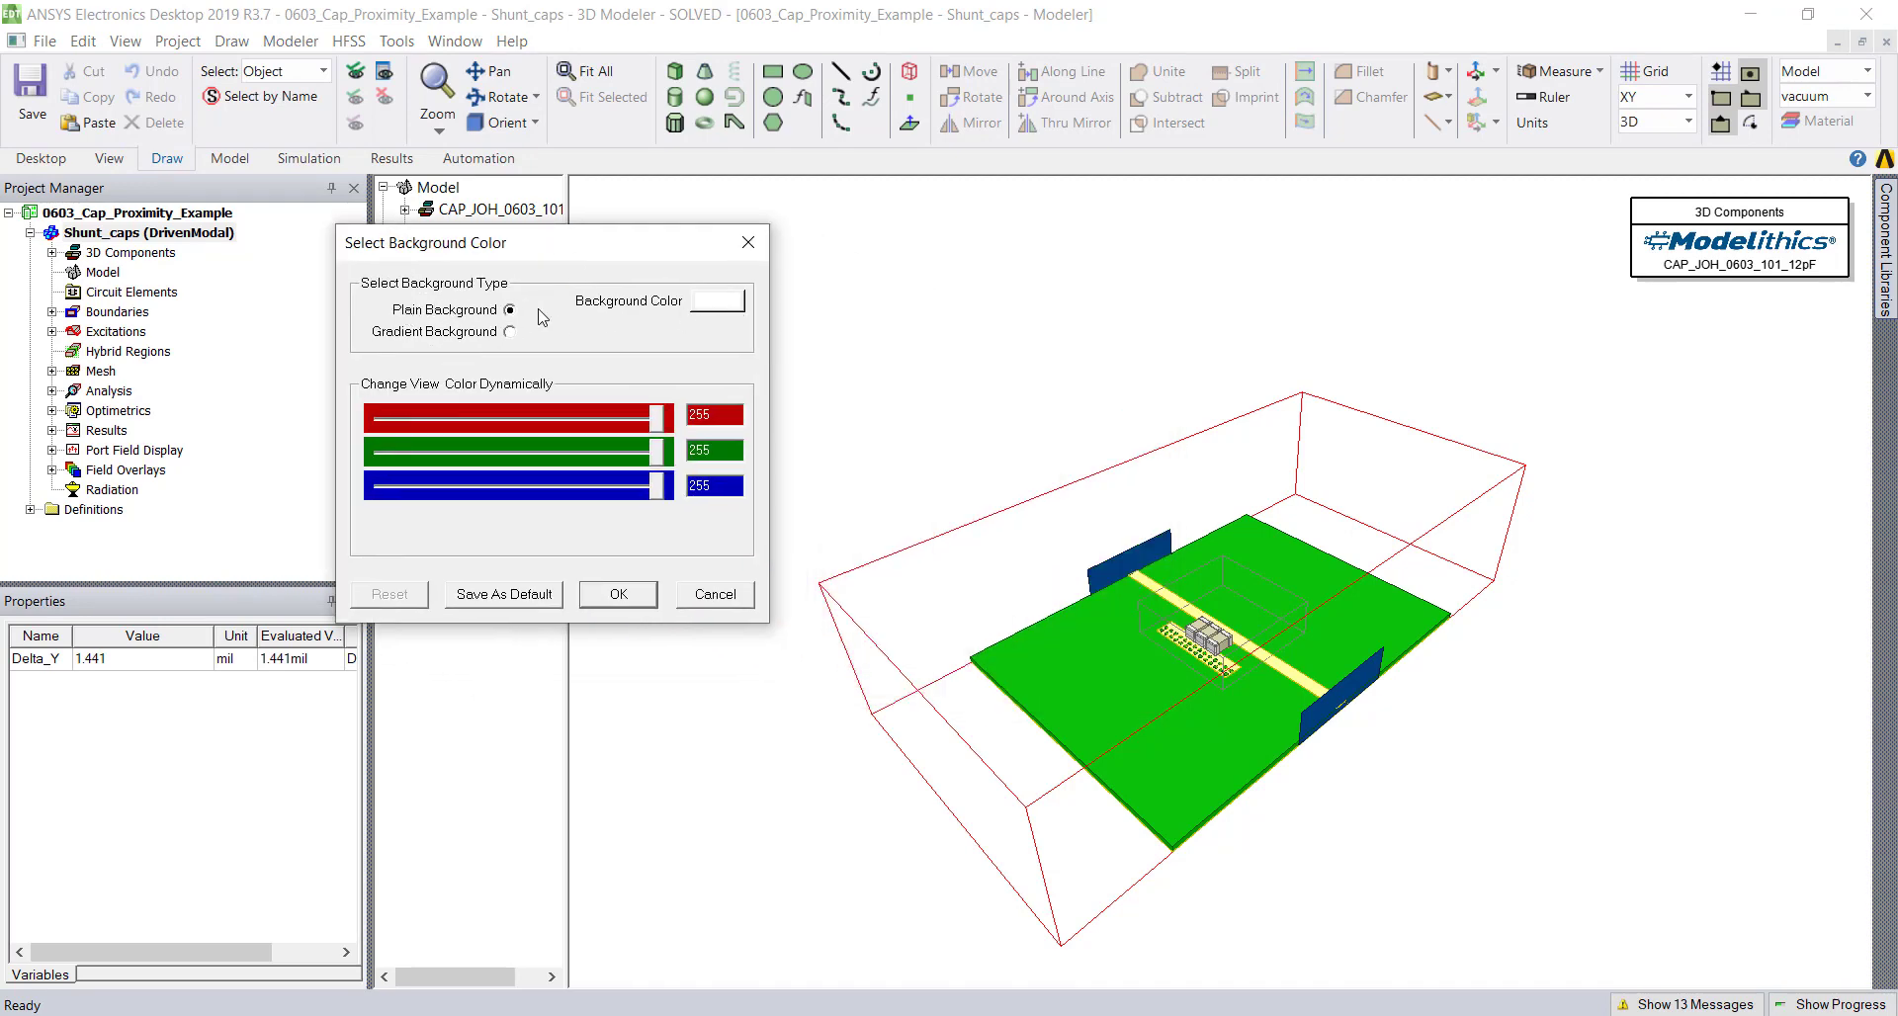
click(710, 304)
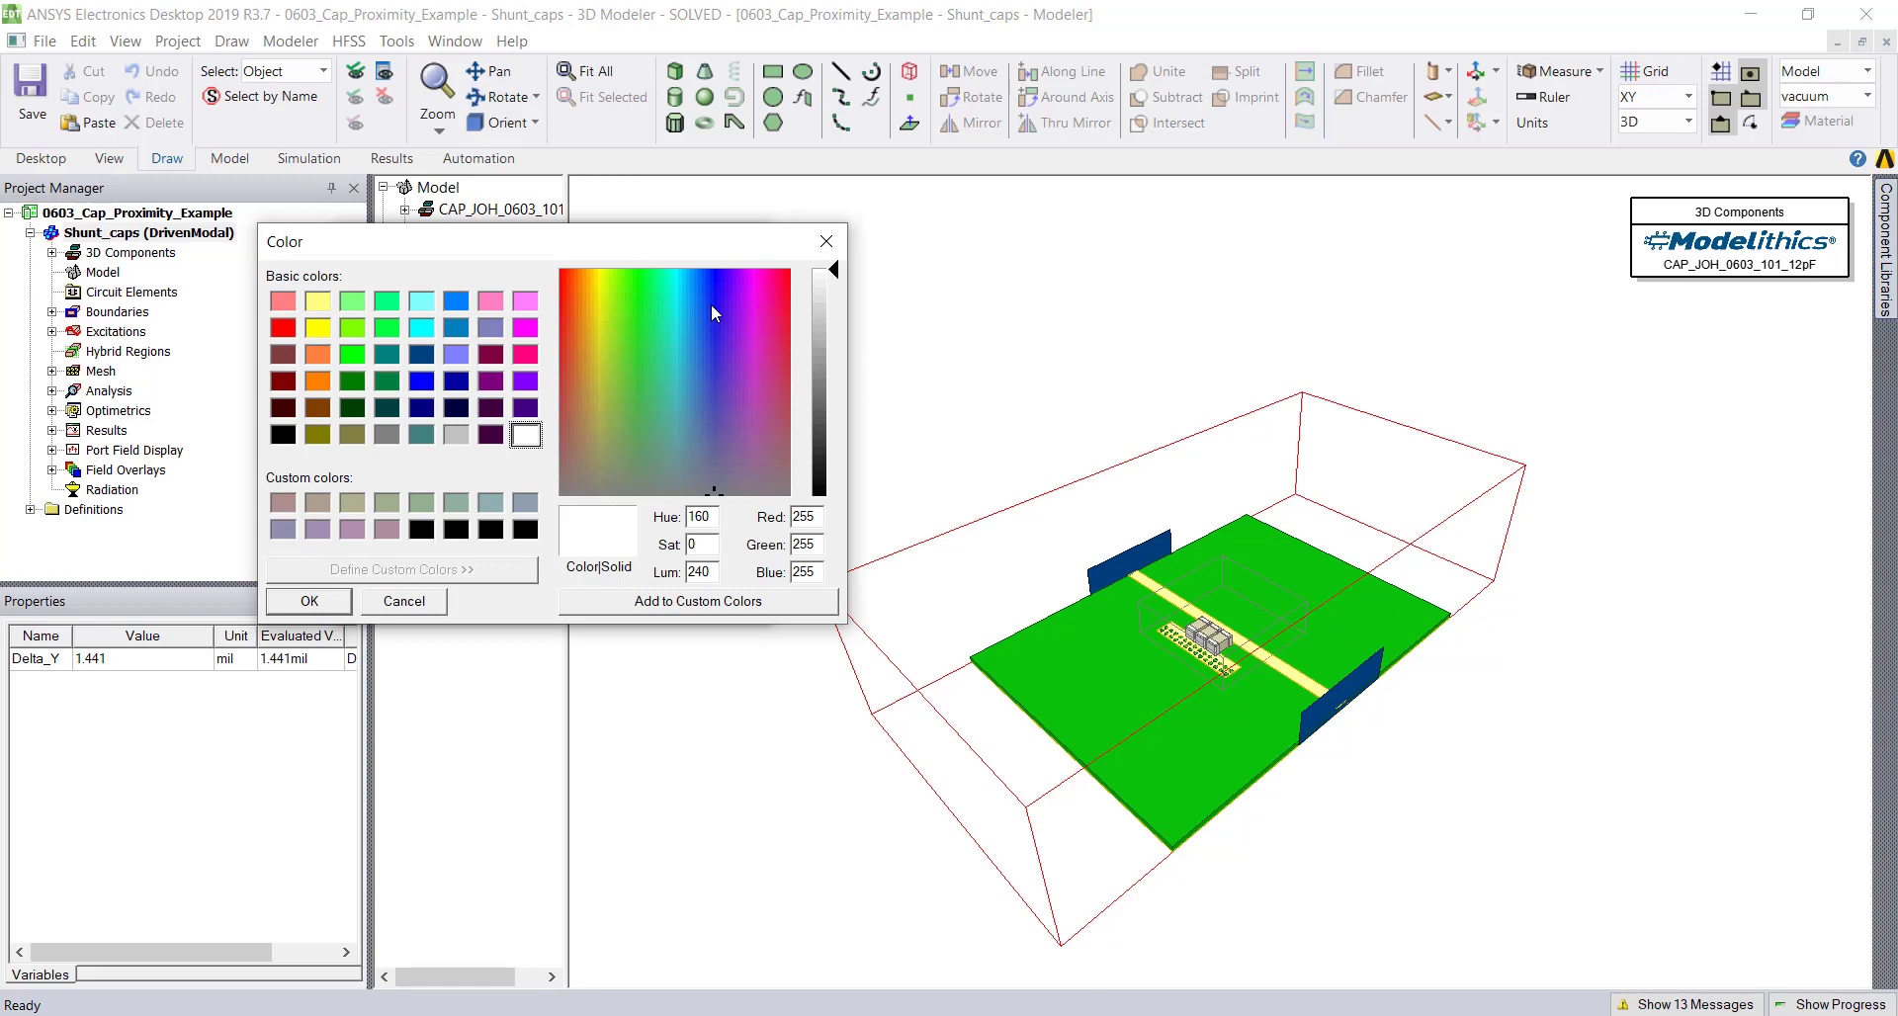
click(428, 309)
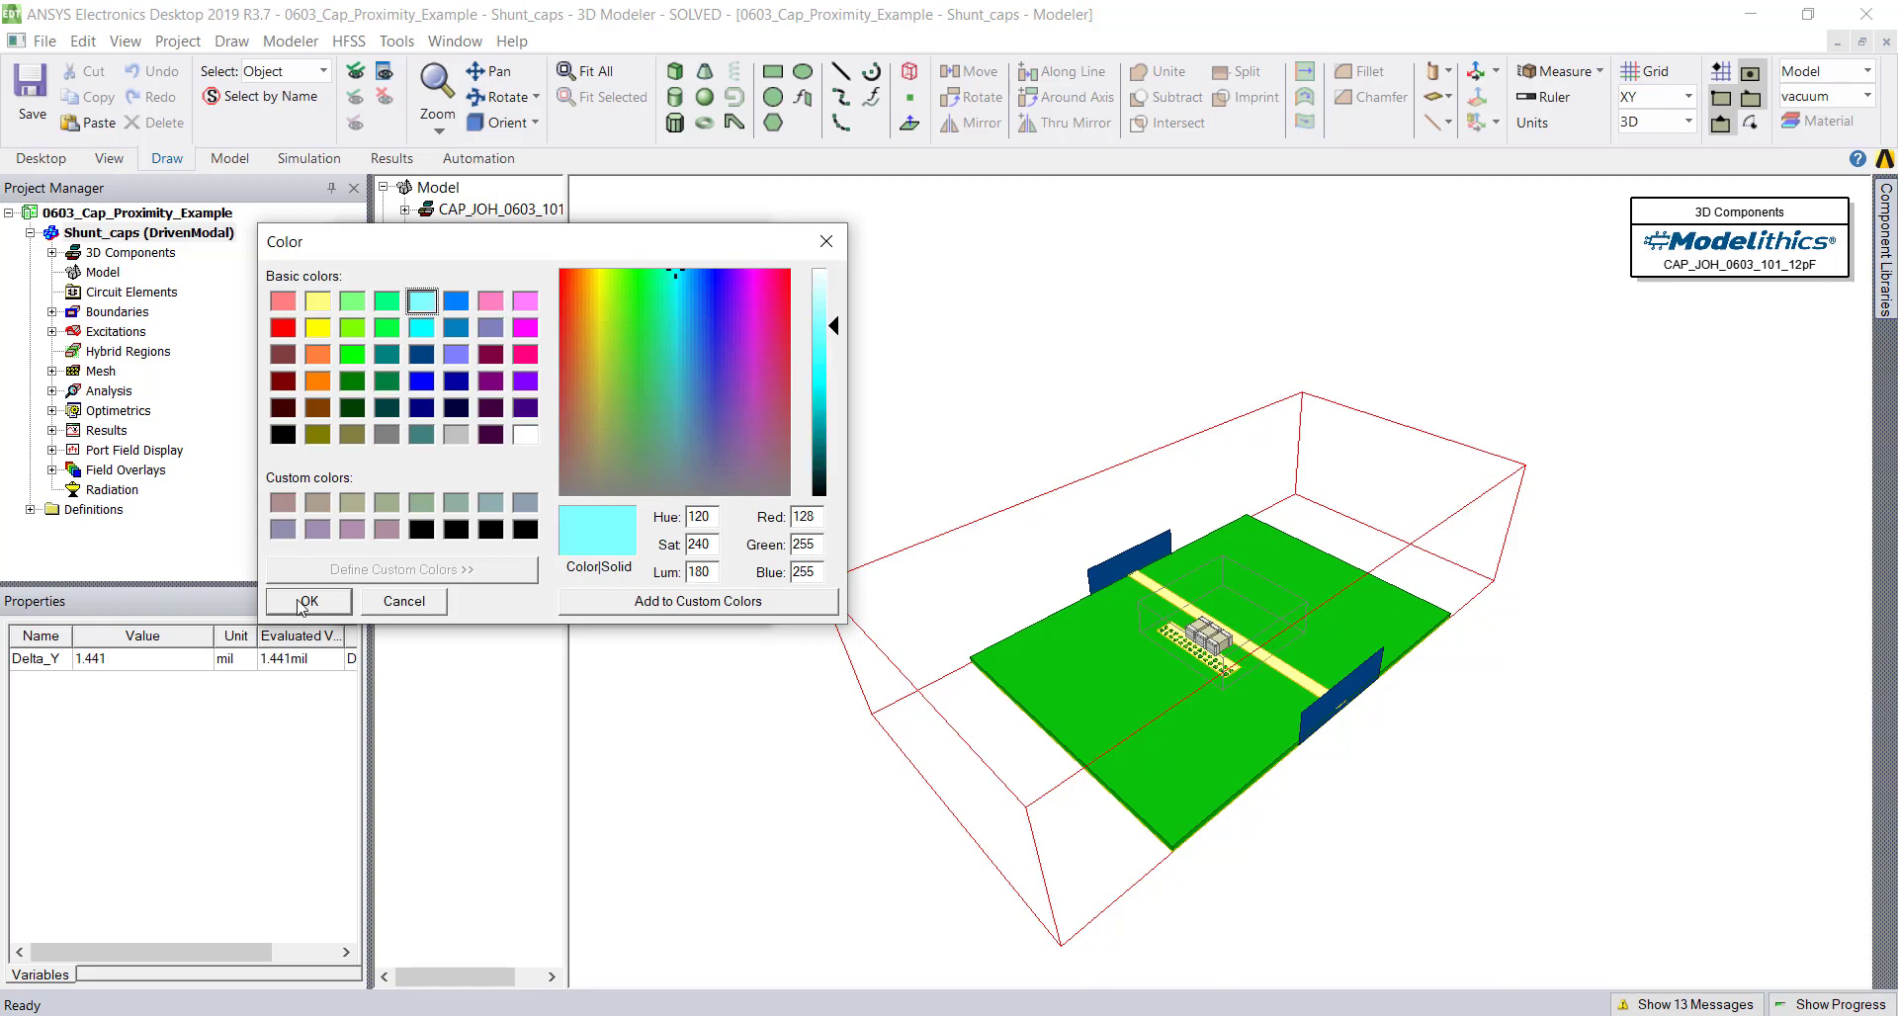
click(307, 602)
click(509, 332)
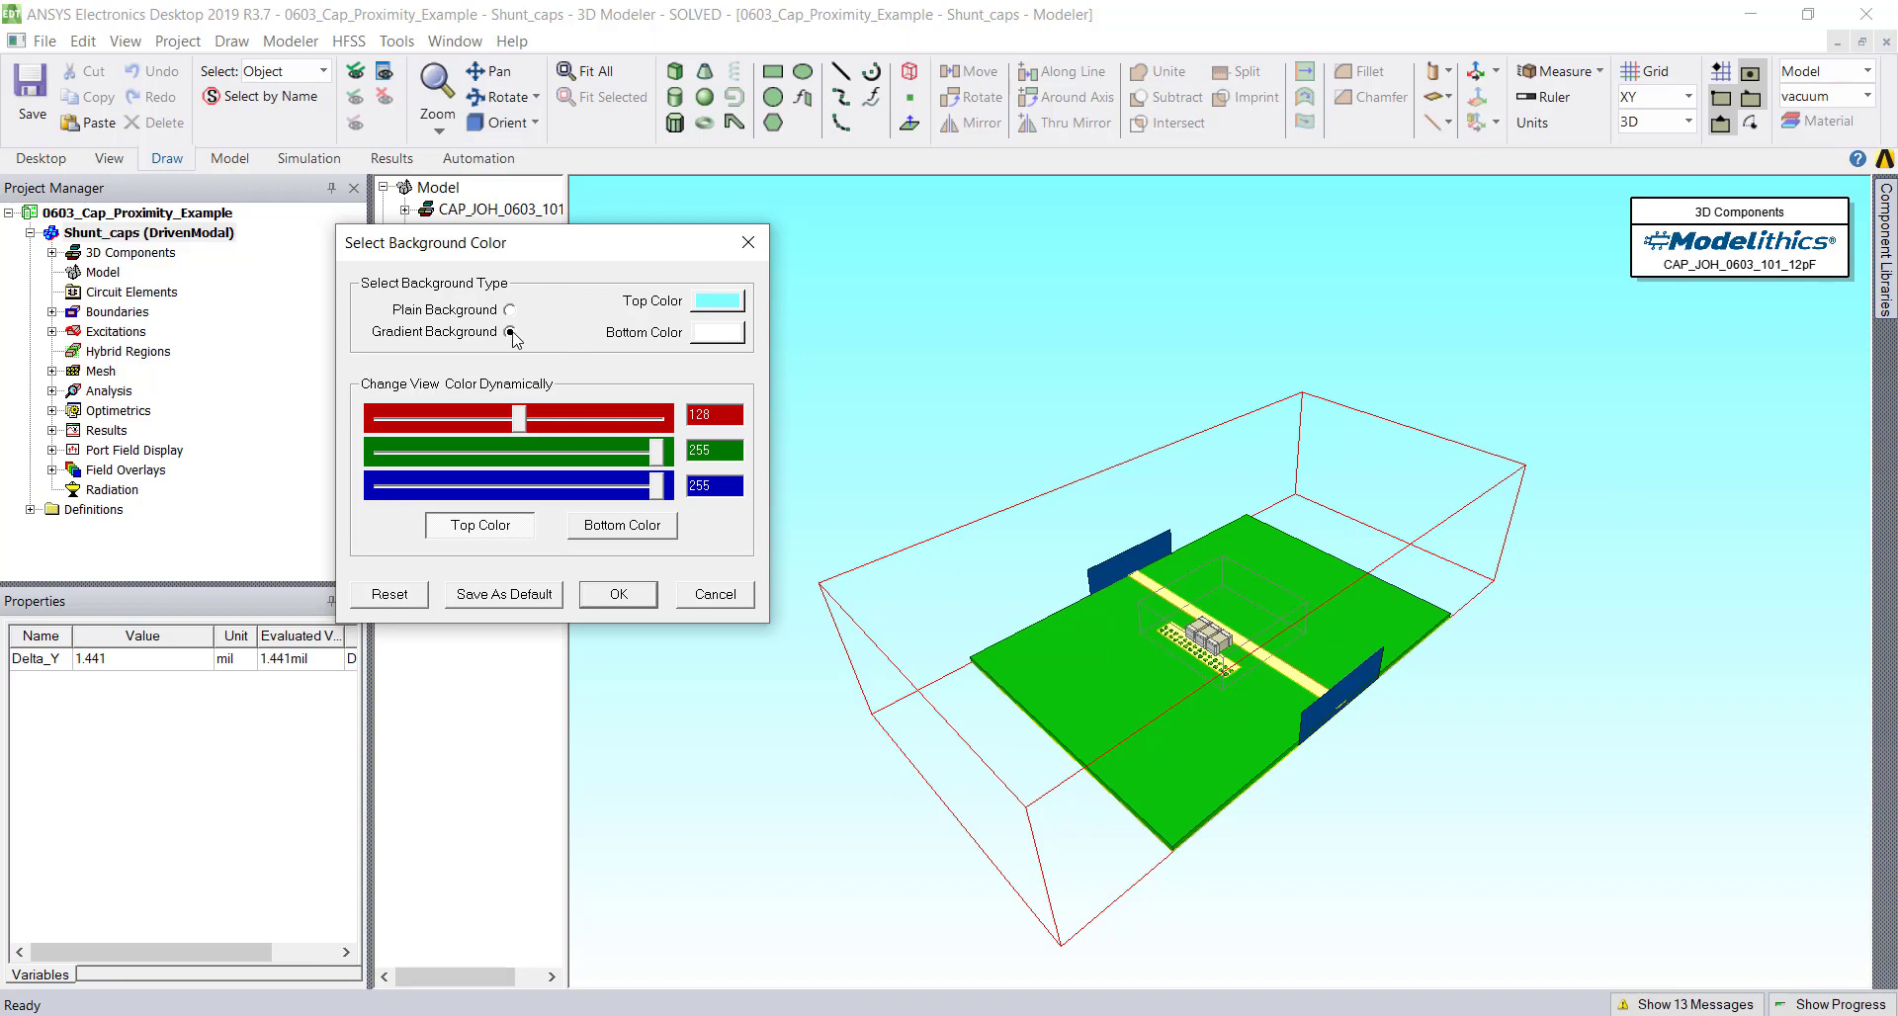
key(Return)
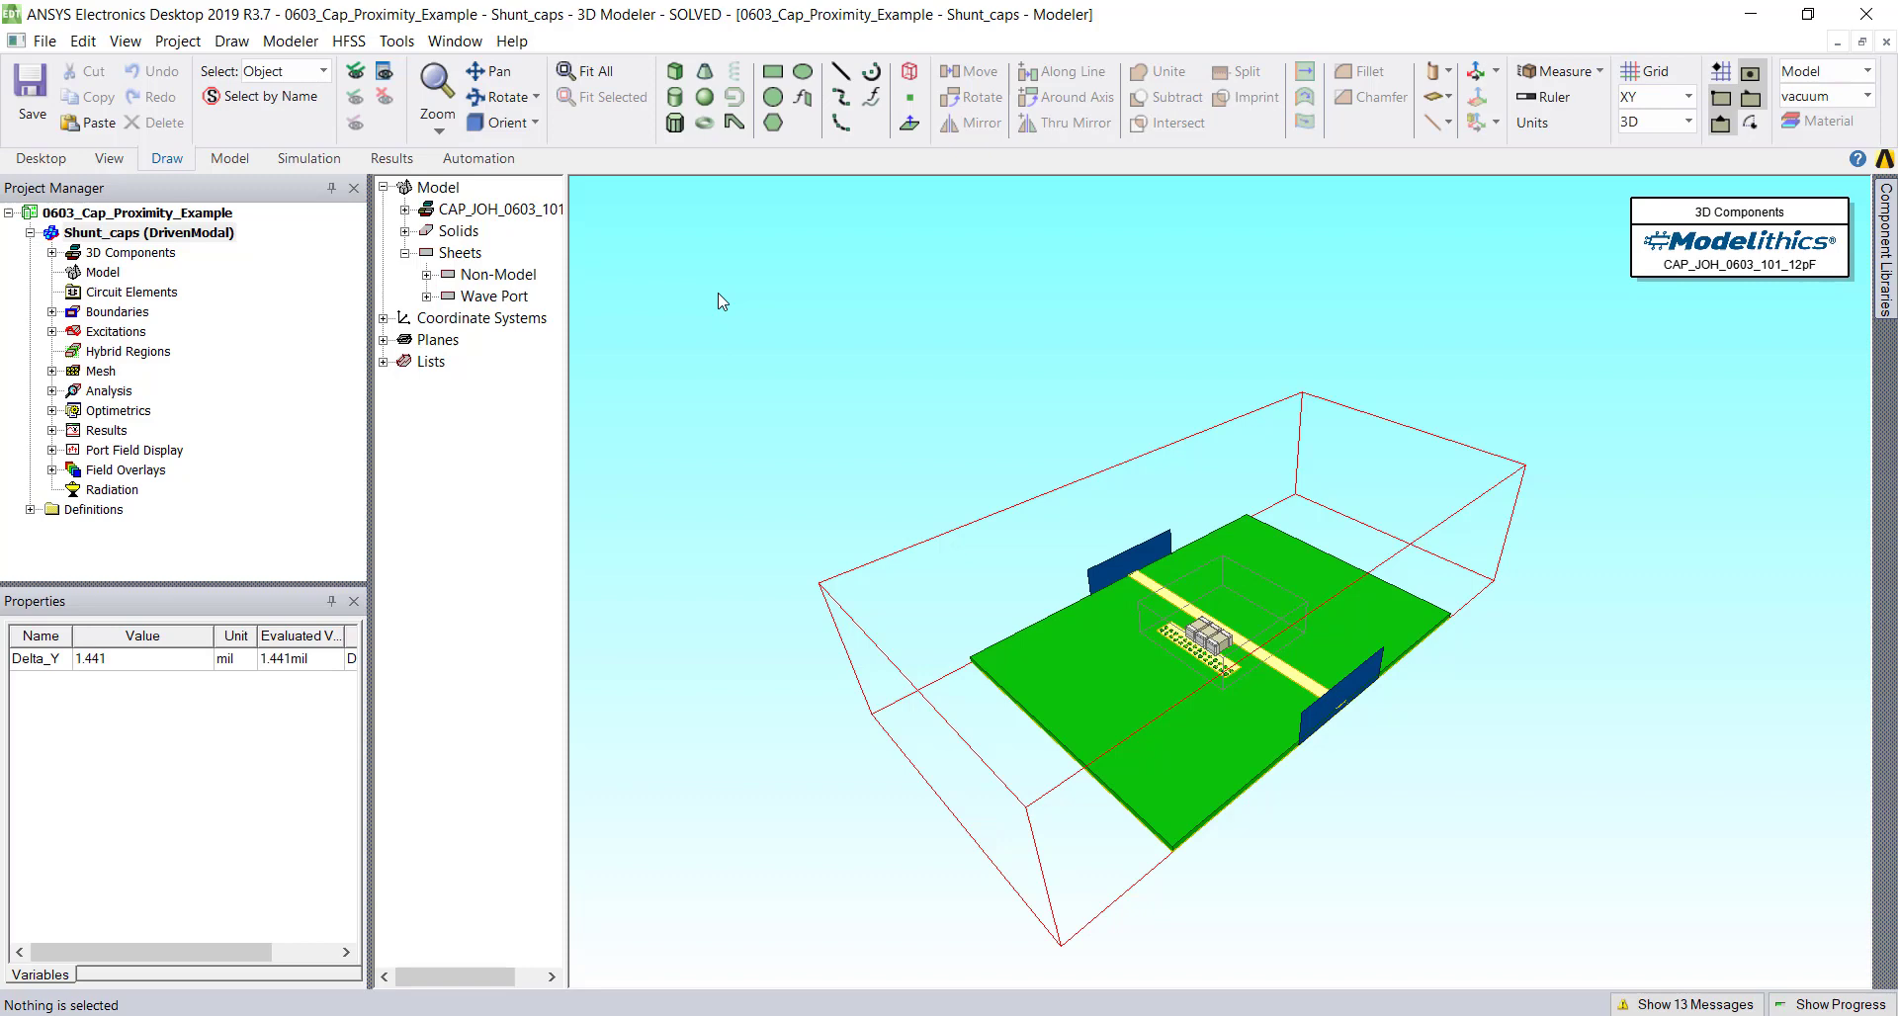
- Select the Rectangle2 sheet under the non-model objects
click(426, 274)
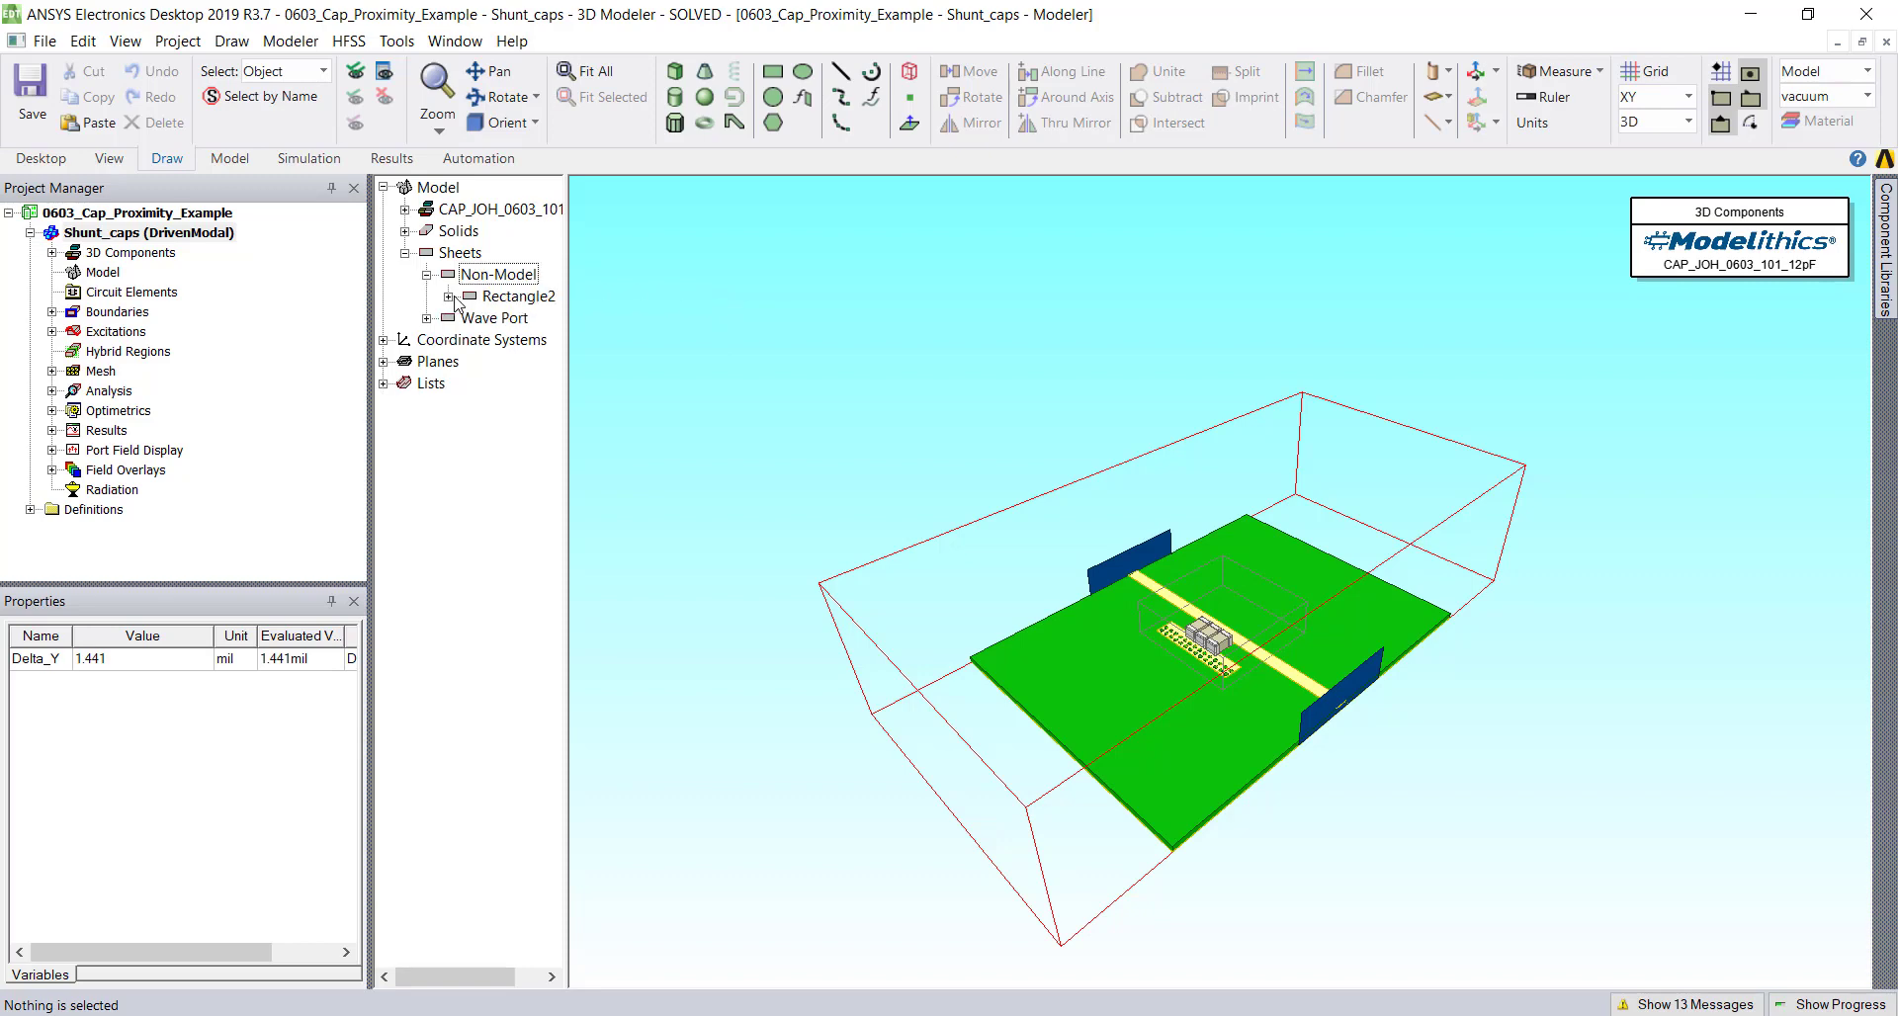
click(504, 297)
click(978, 430)
scroll(1237, 579, up, 6)
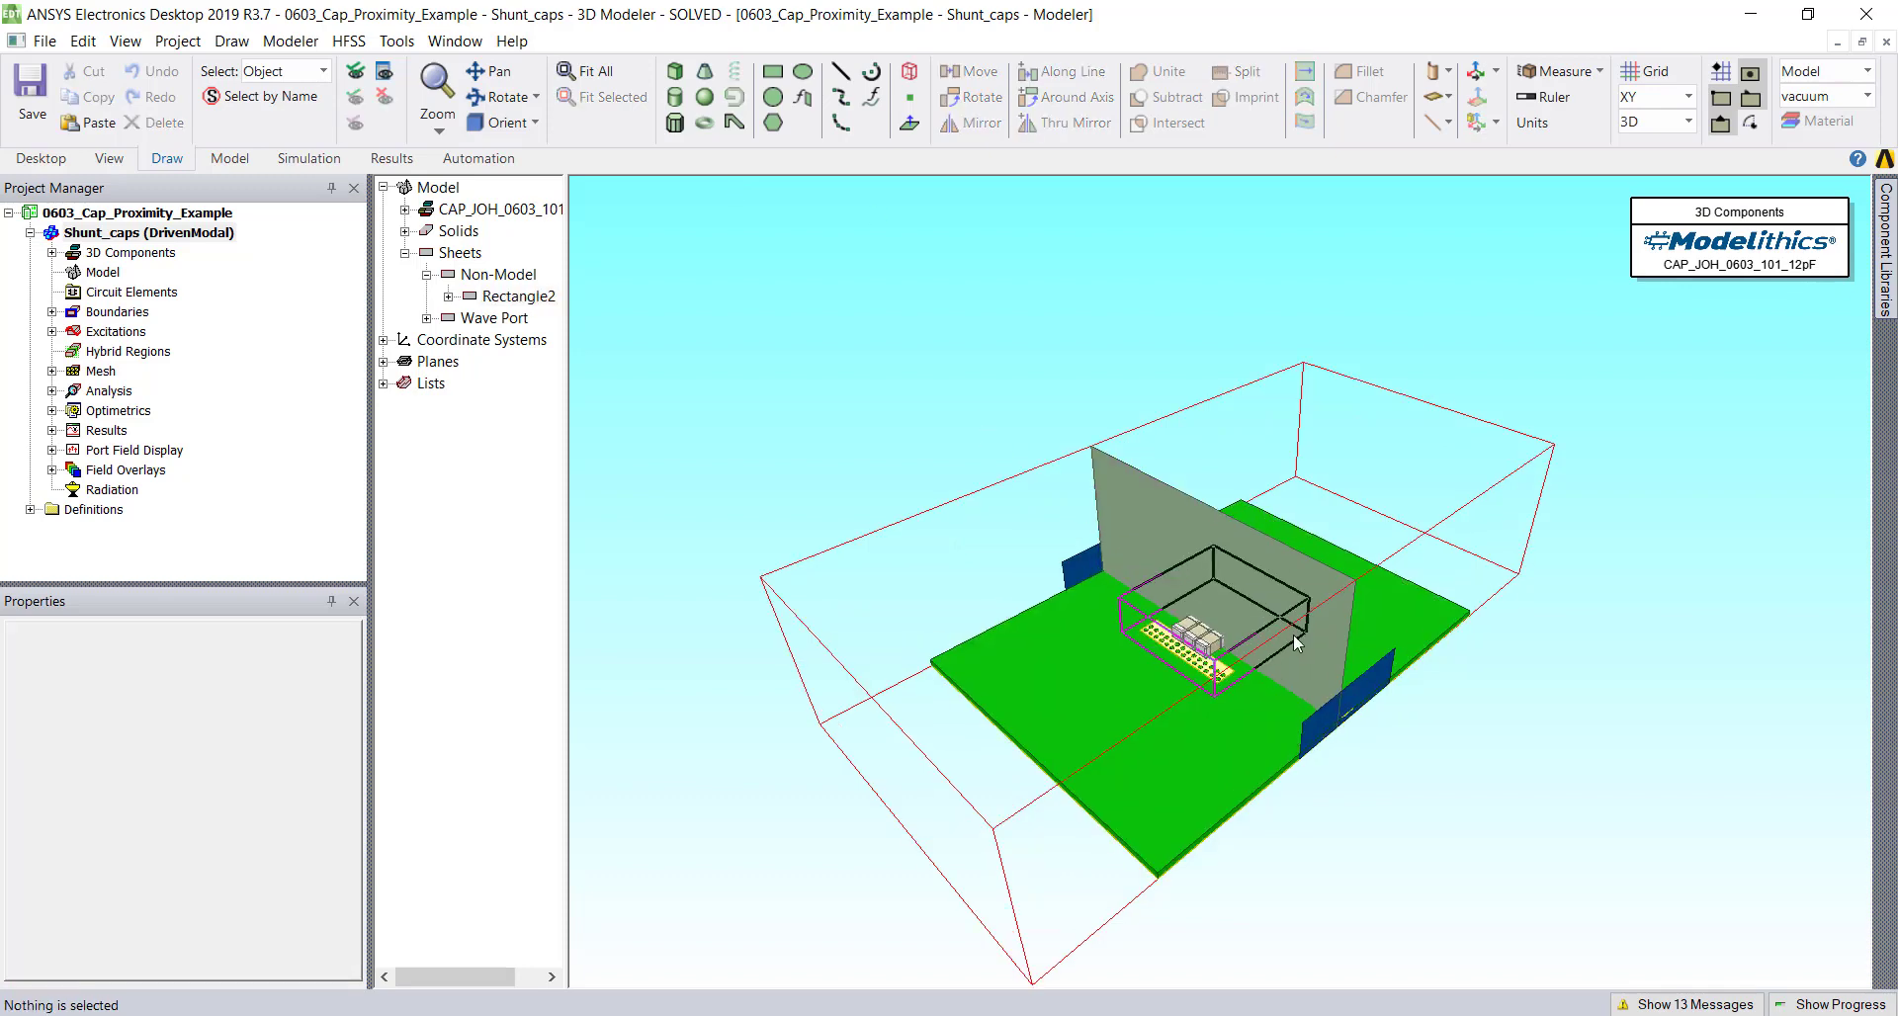
click(492, 299)
- Plot Mag_E on Rectangle2 in folder E Field2 over AllObjects, then zoom onto the capacitors
click(350, 42)
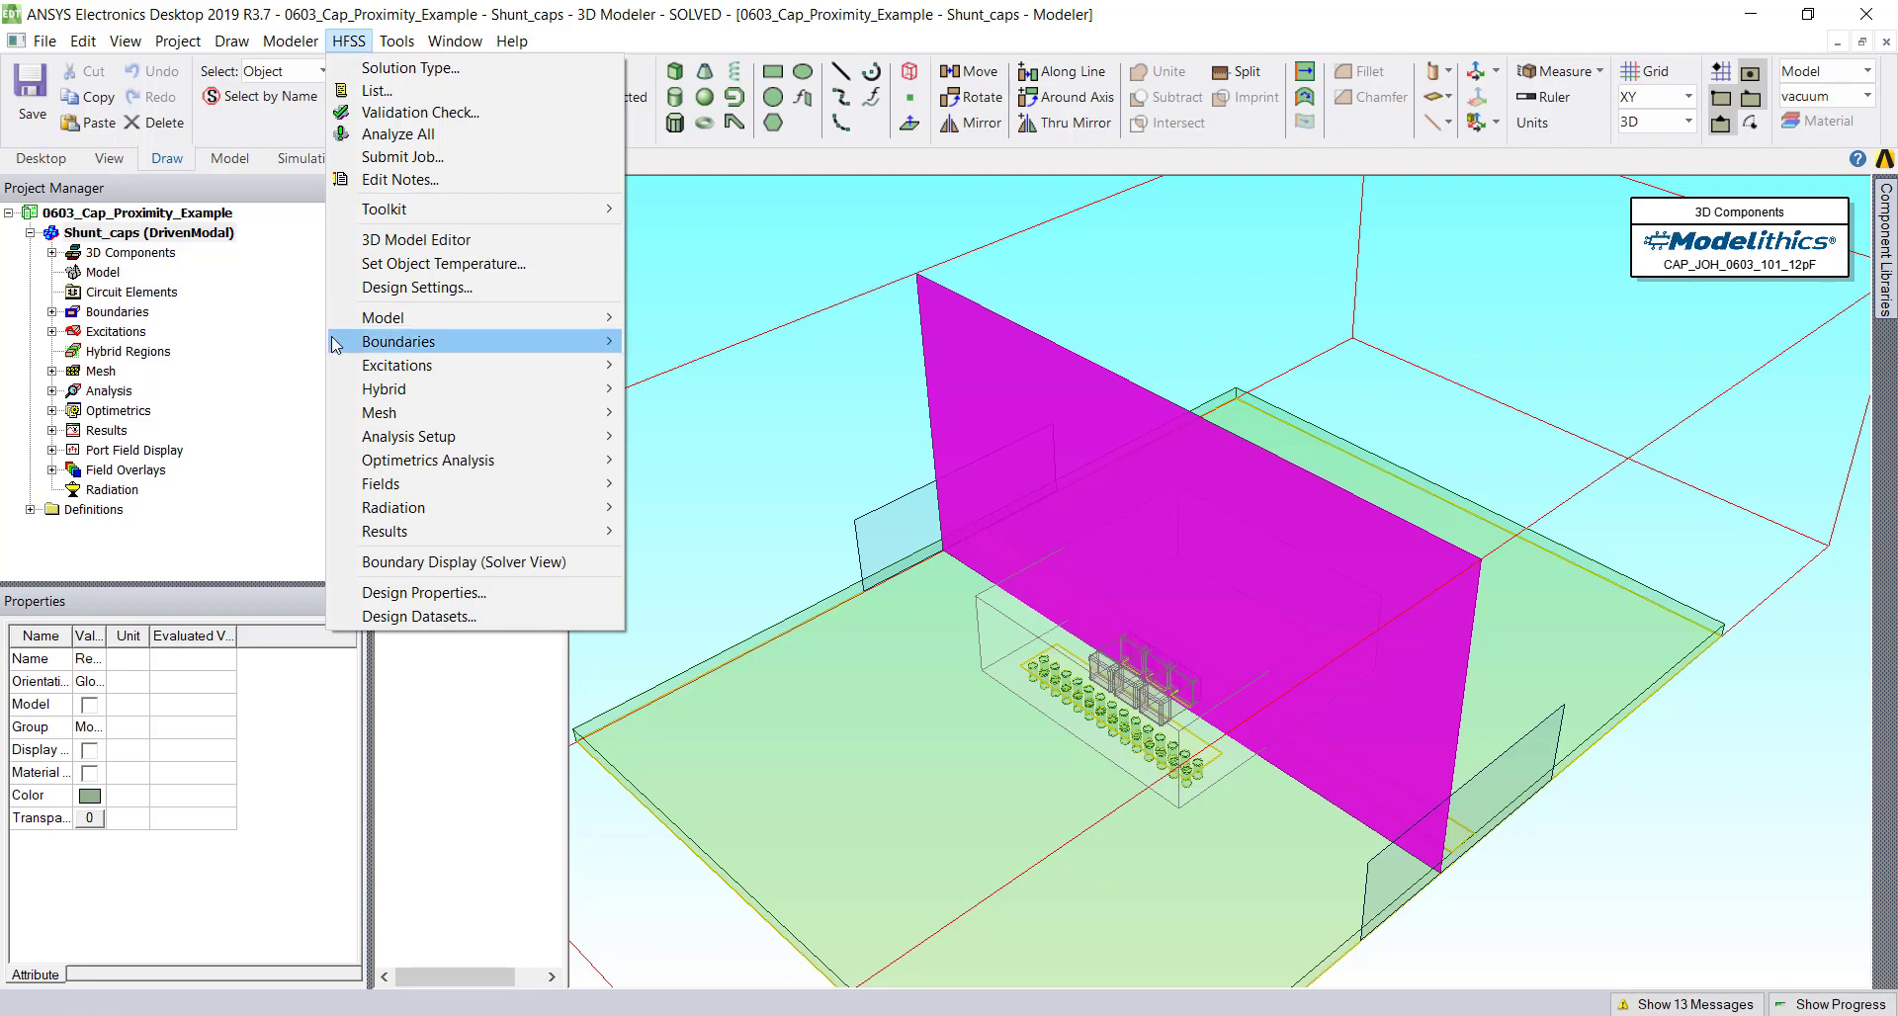
mouse_move(336, 346)
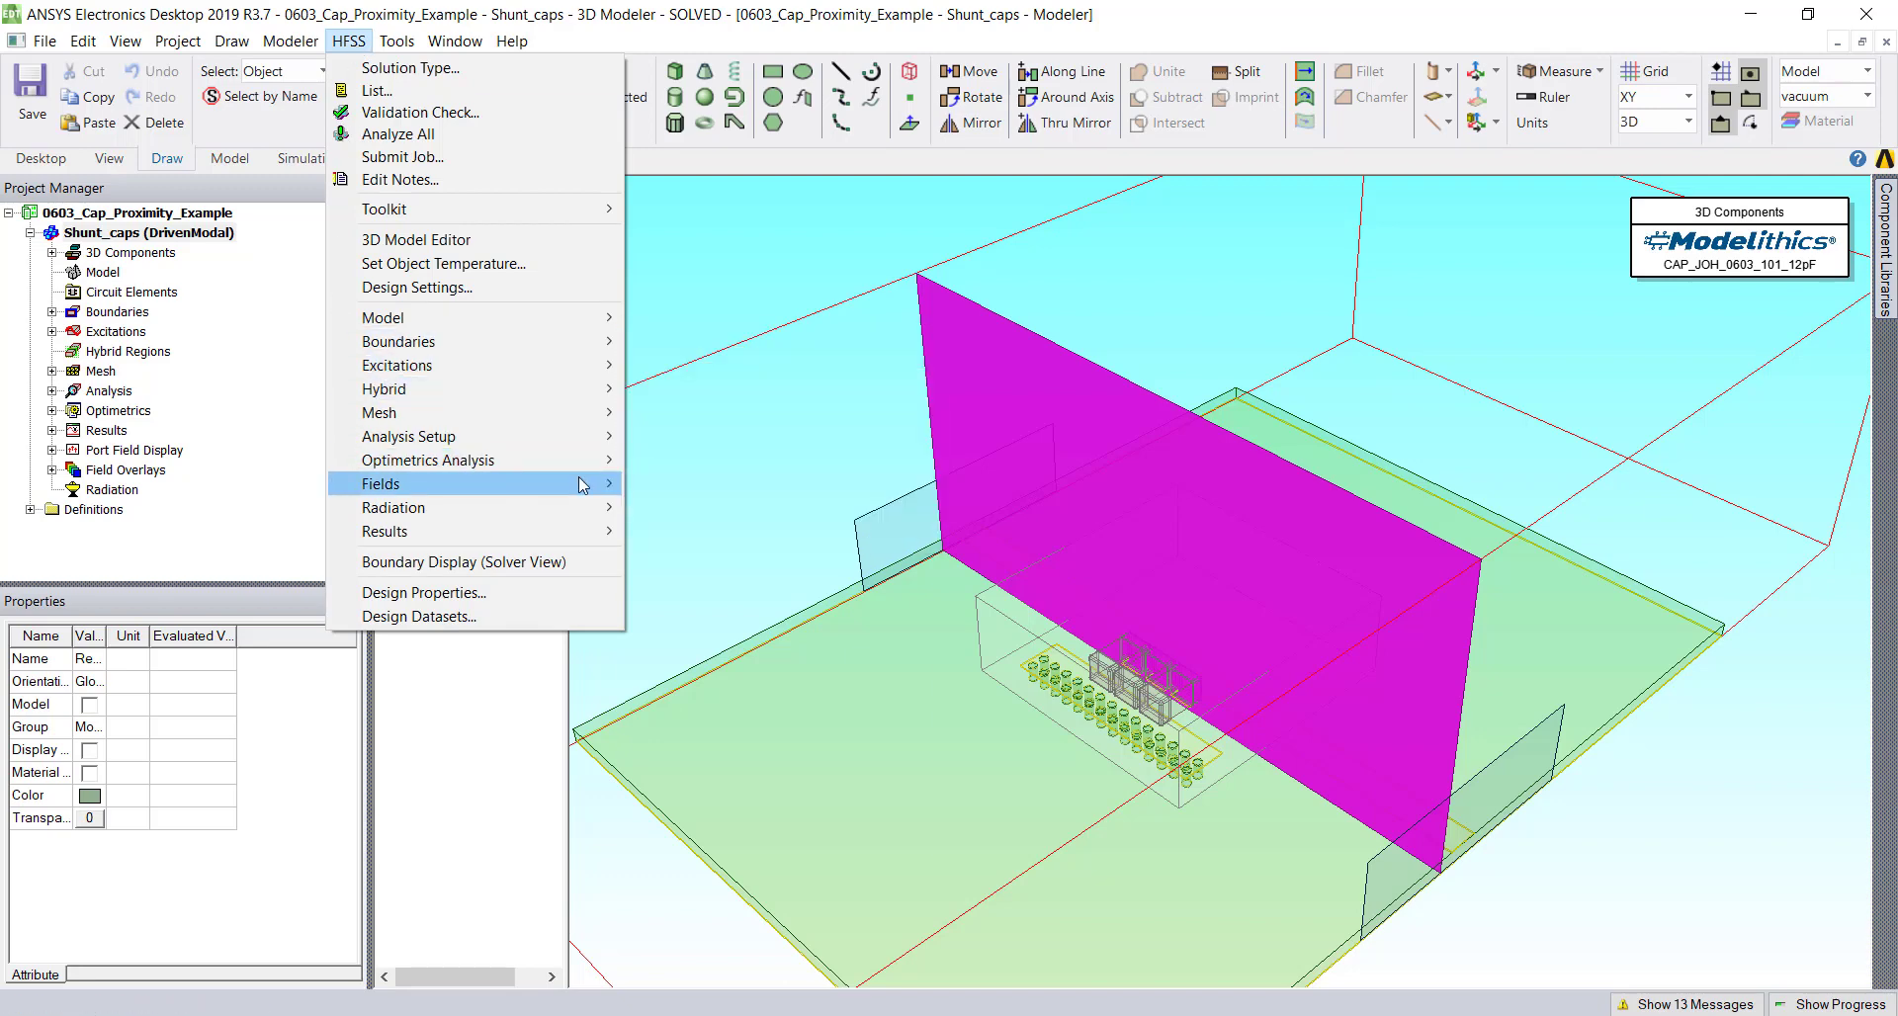
mouse_move(583, 484)
mouse_move(722, 489)
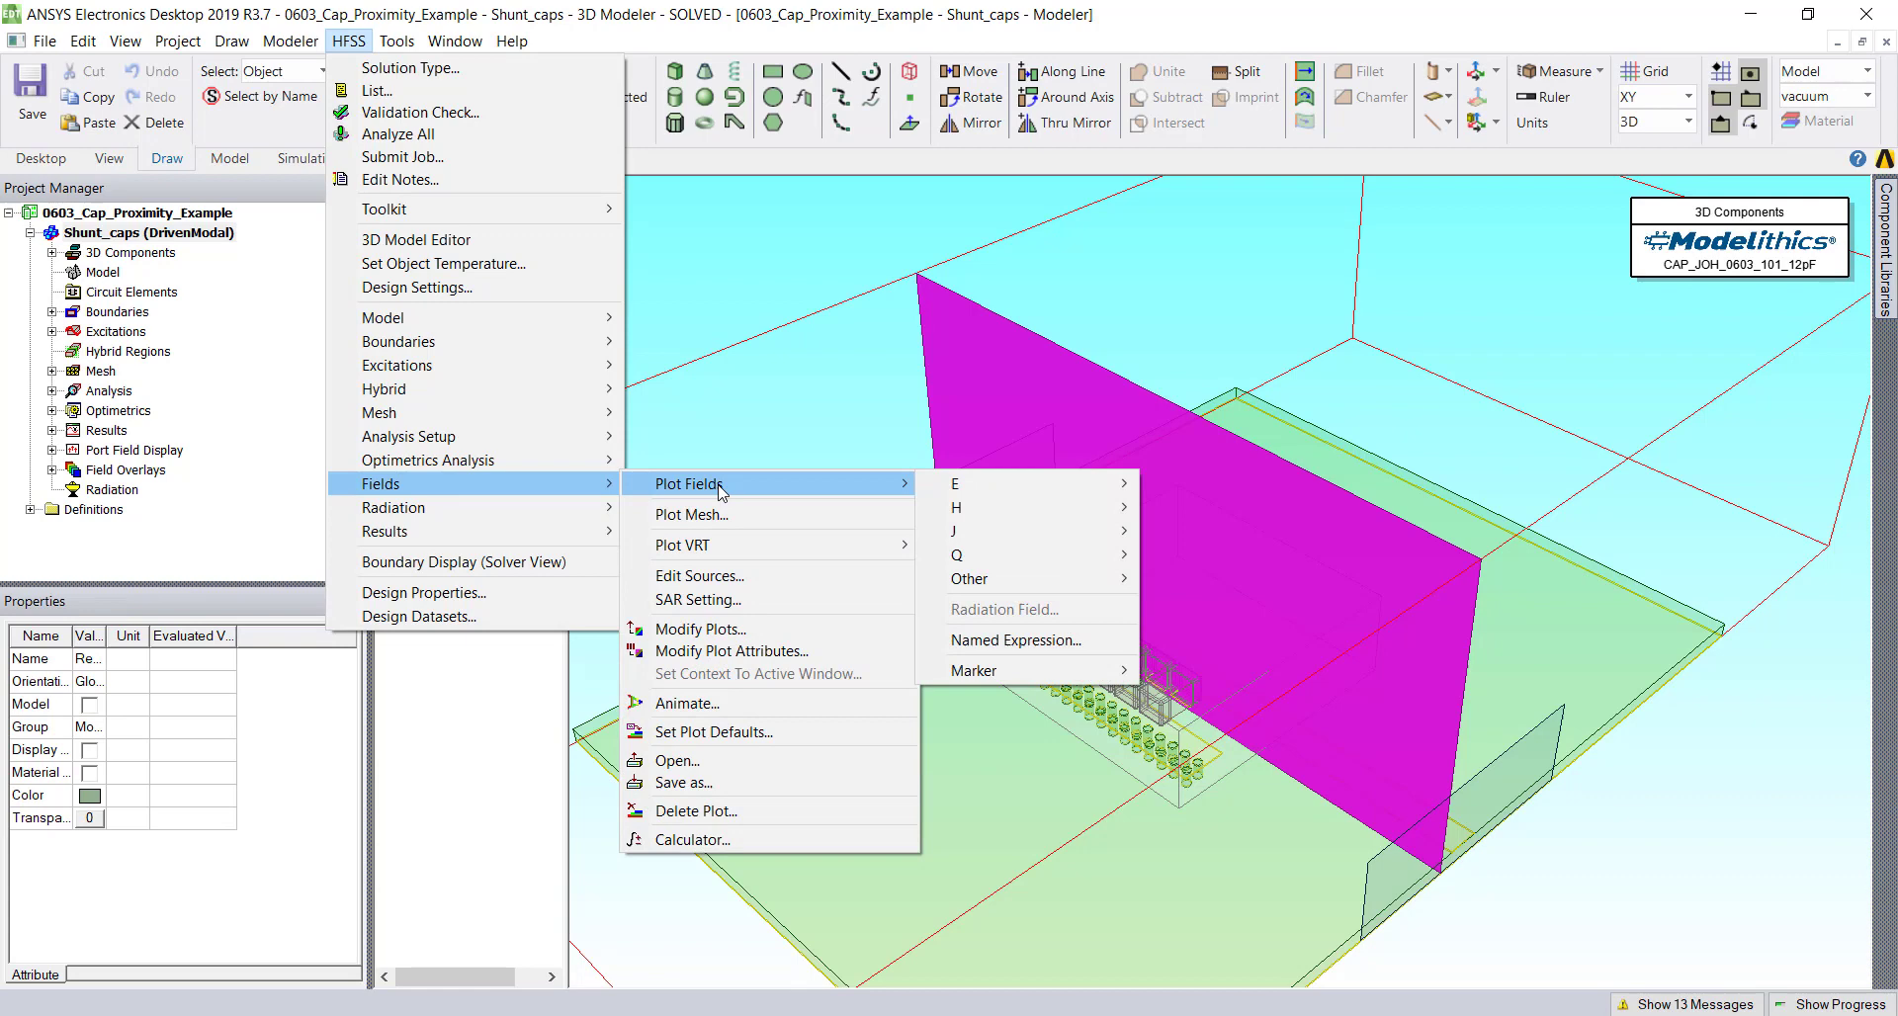
mouse_move(995, 488)
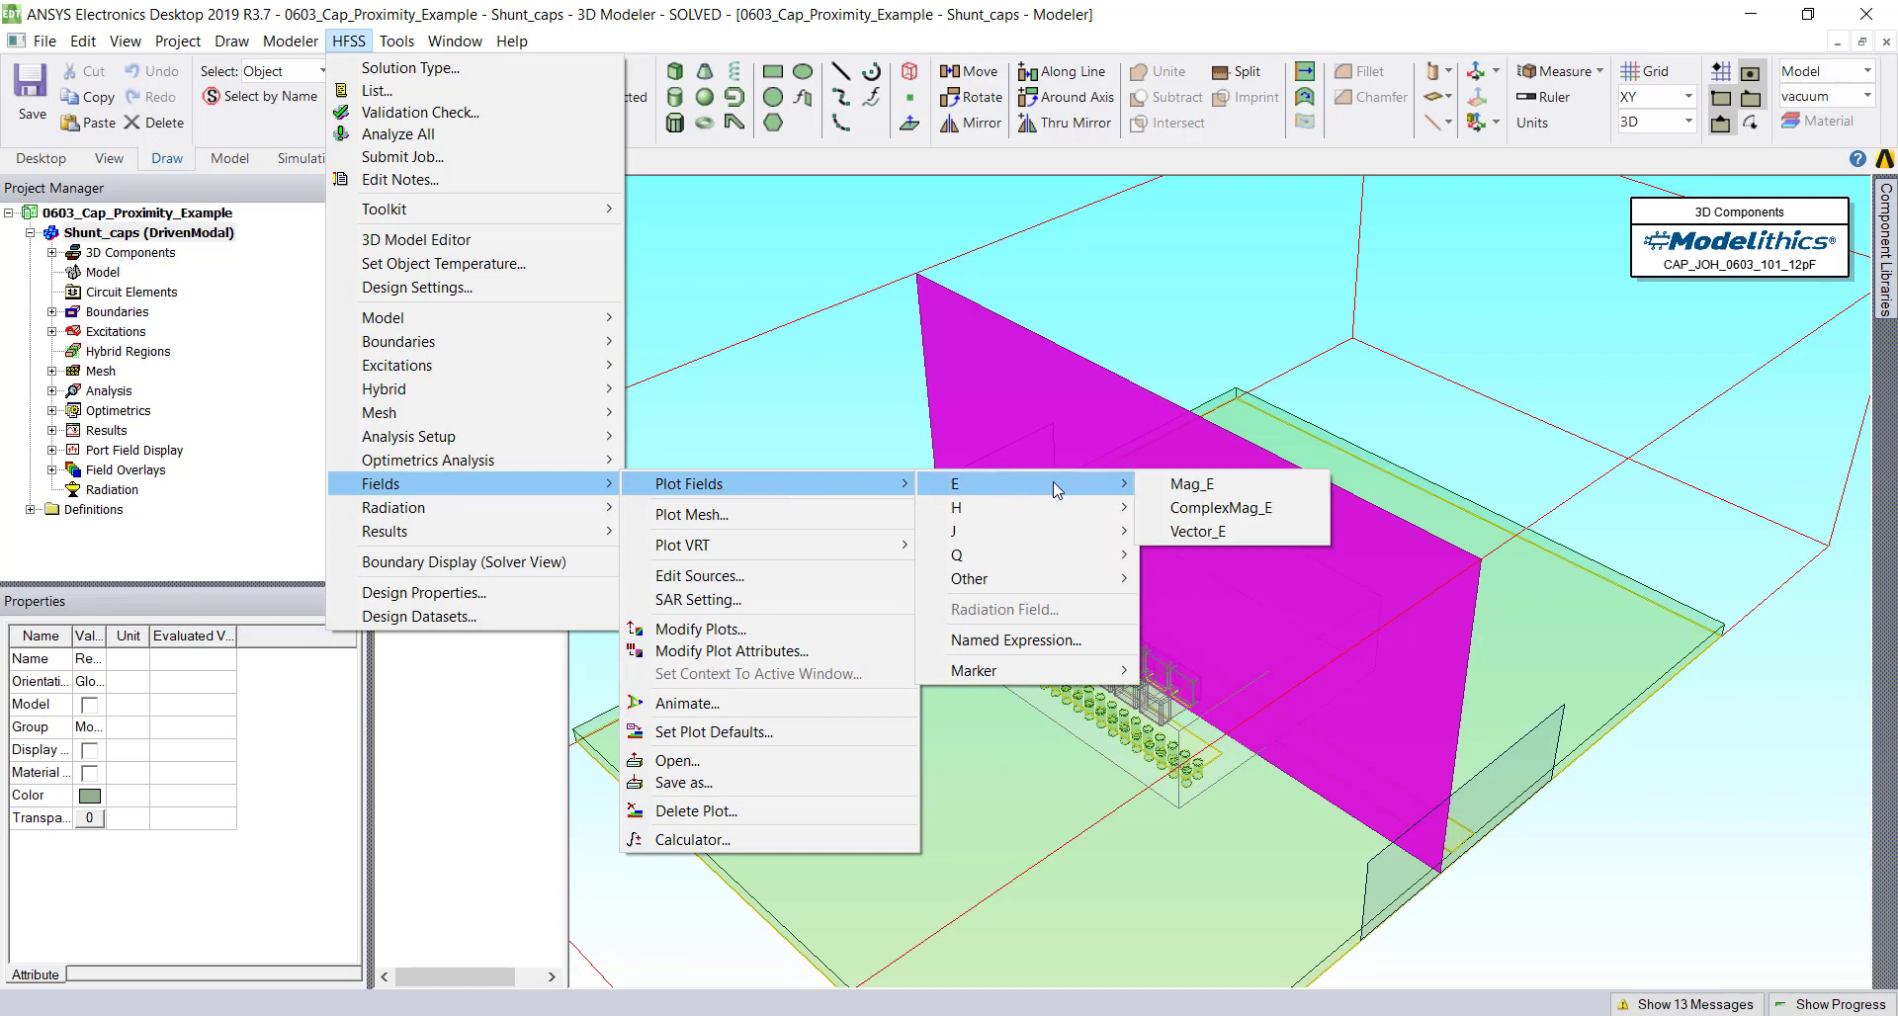
click(1262, 490)
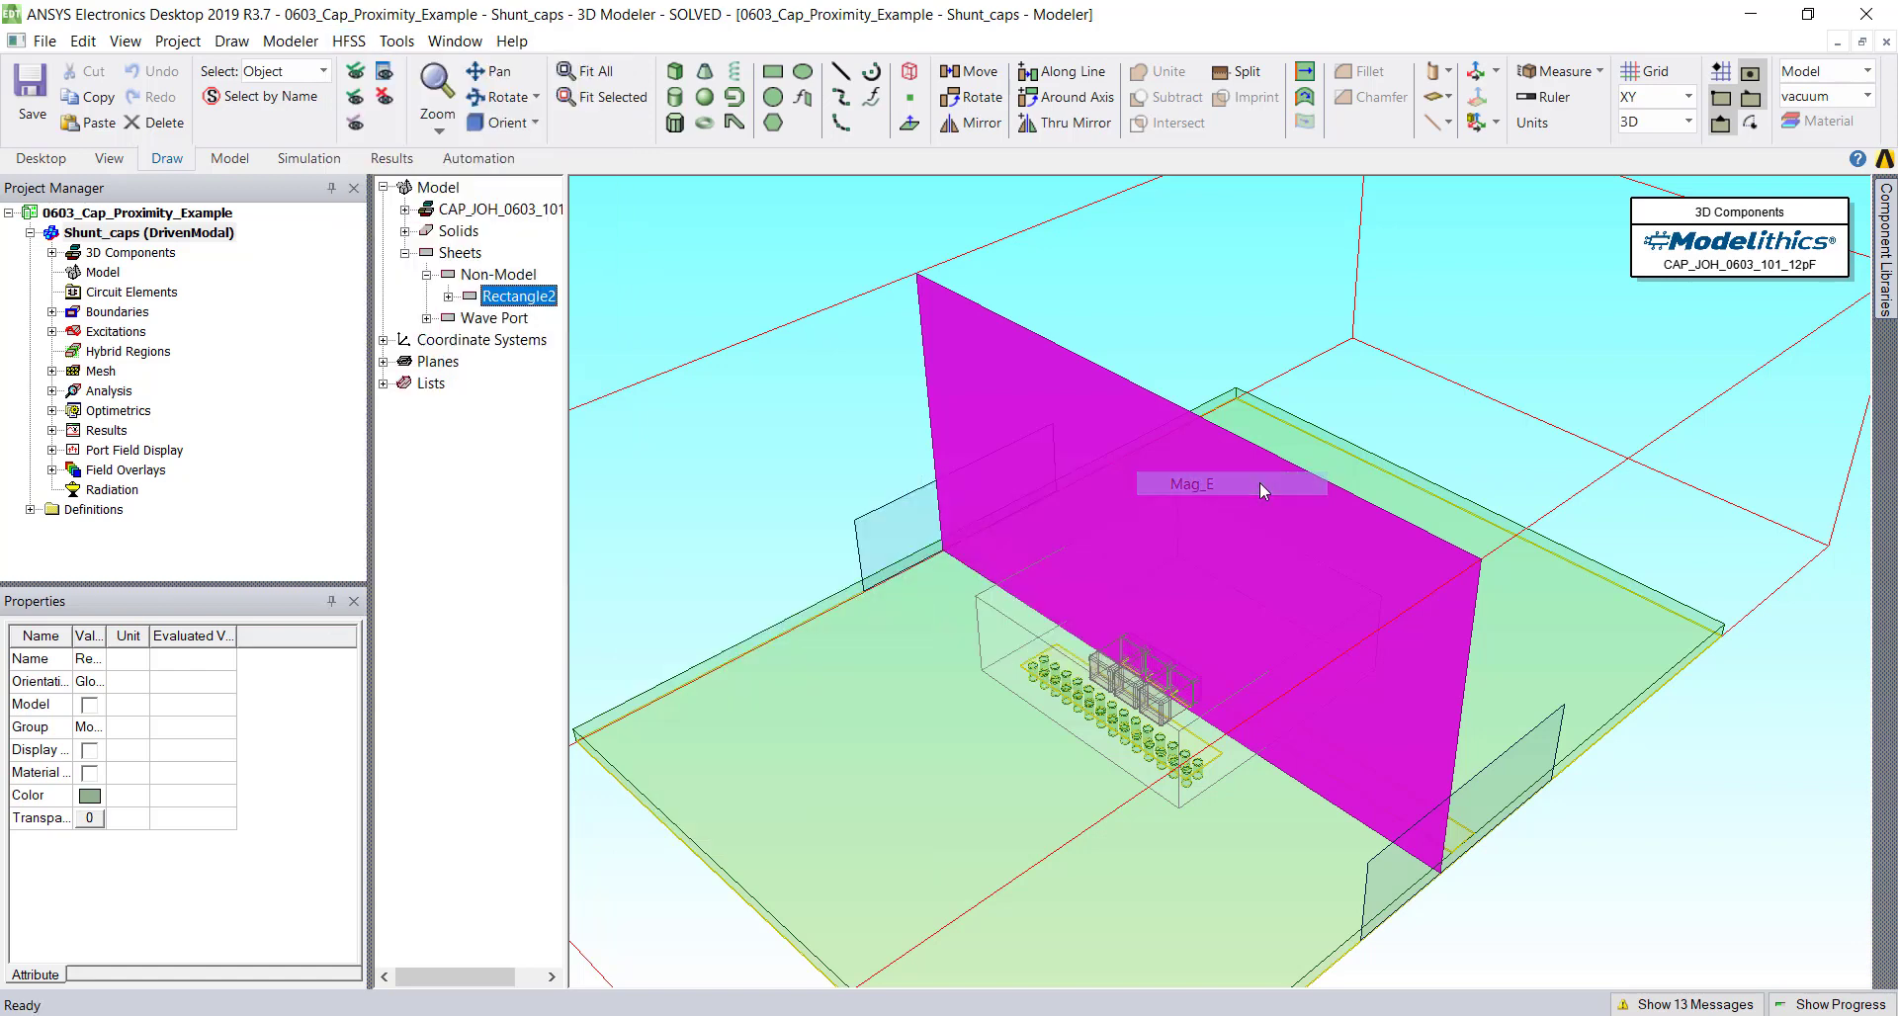
text(2)
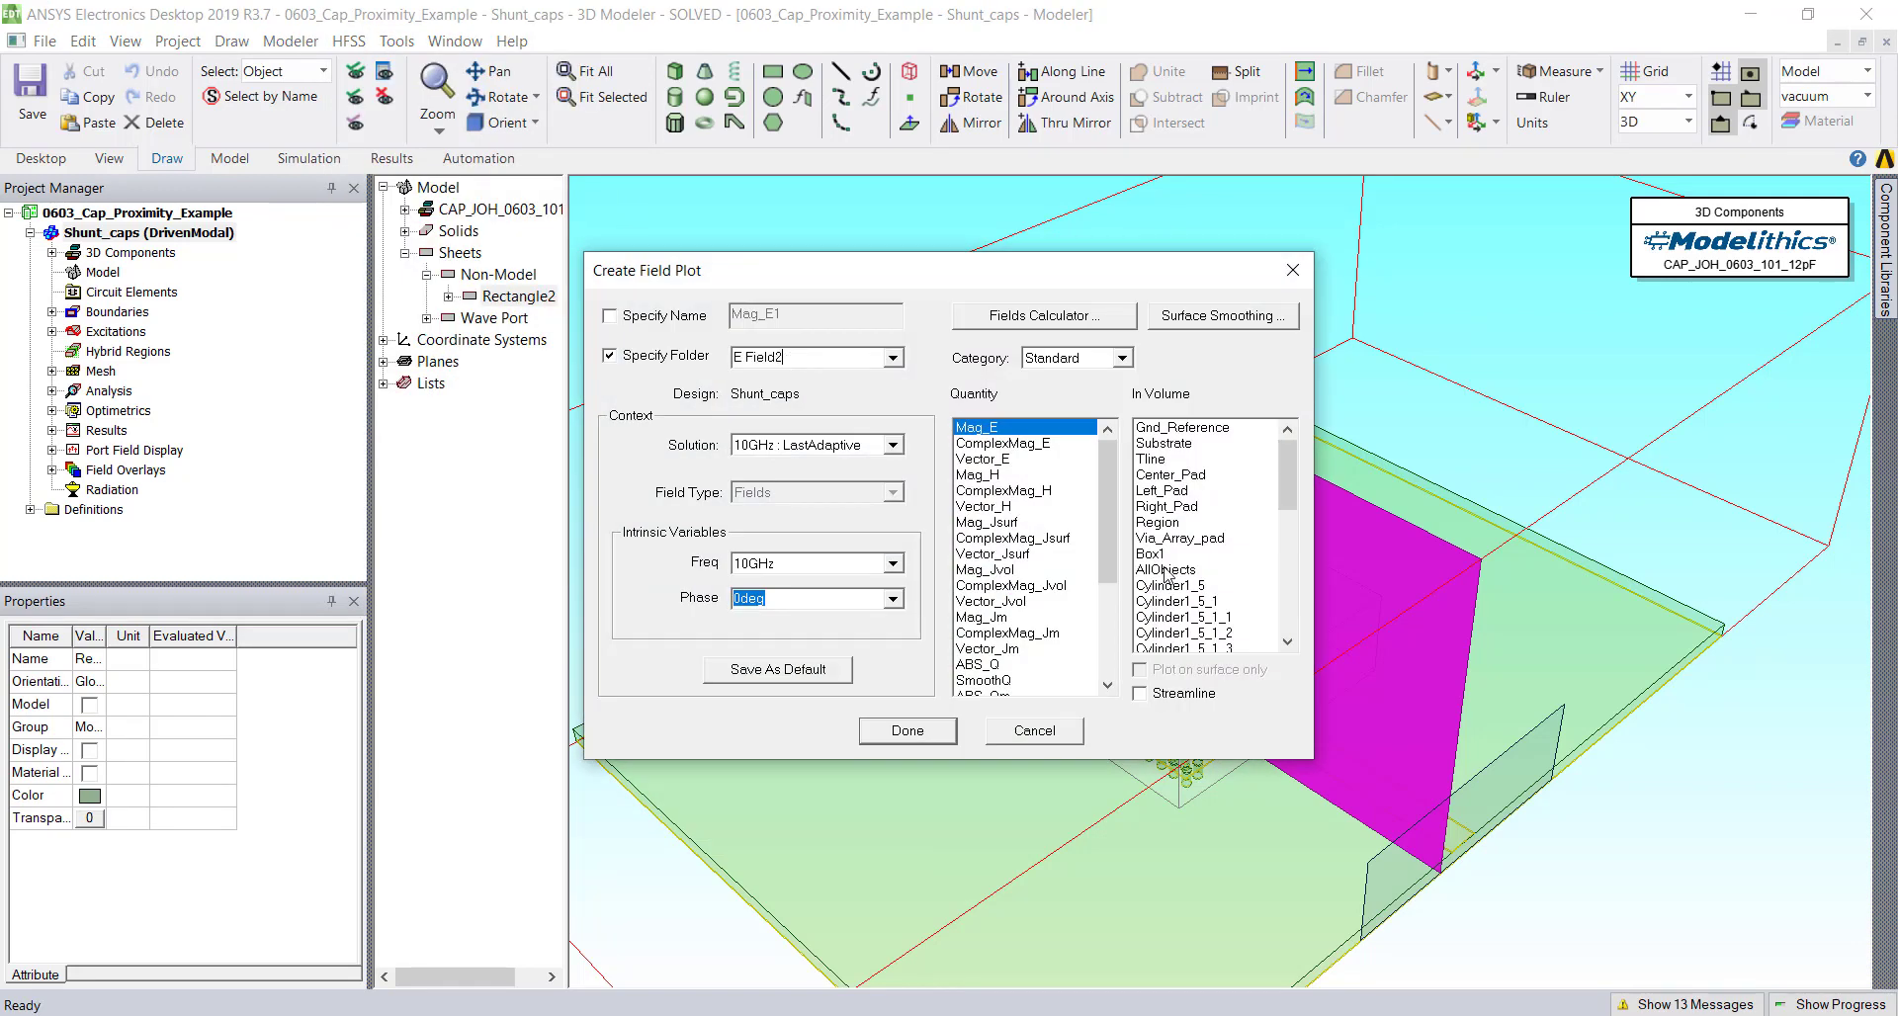
click(1170, 570)
click(908, 733)
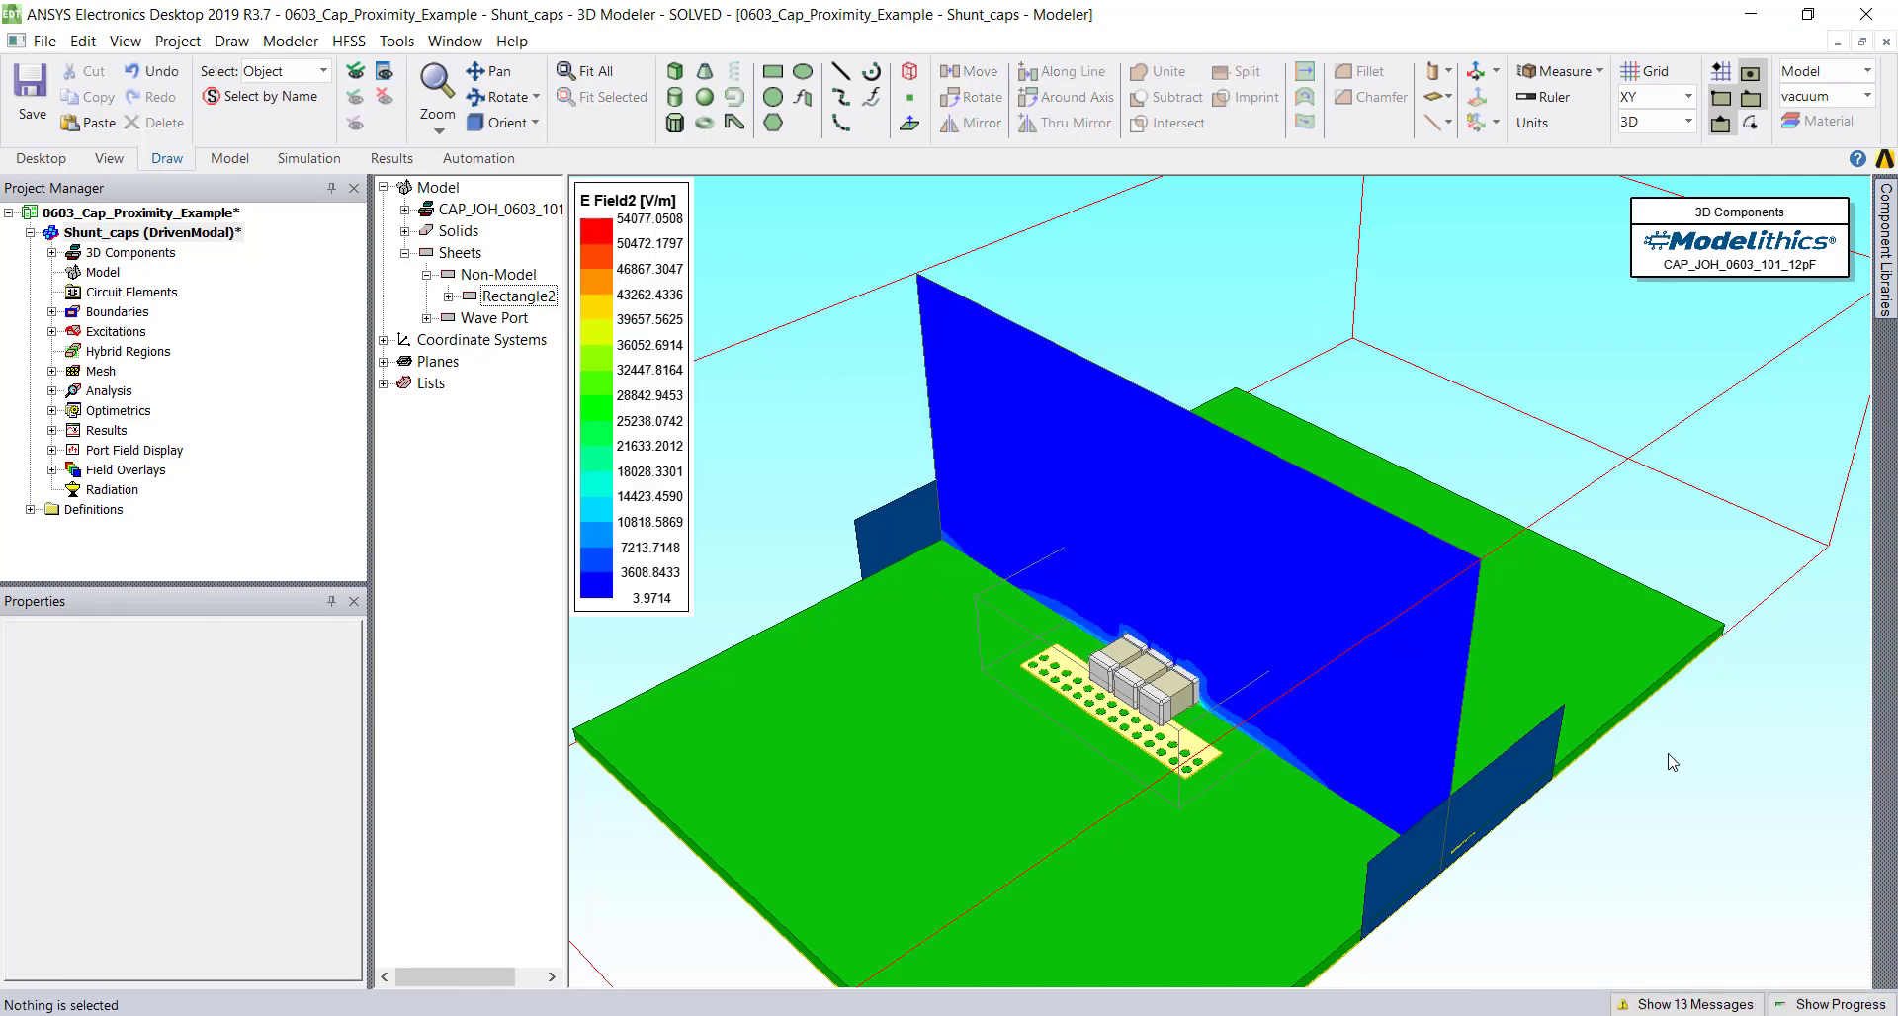
scroll(1242, 707, up, 5)
scroll(1242, 706, up, 2)
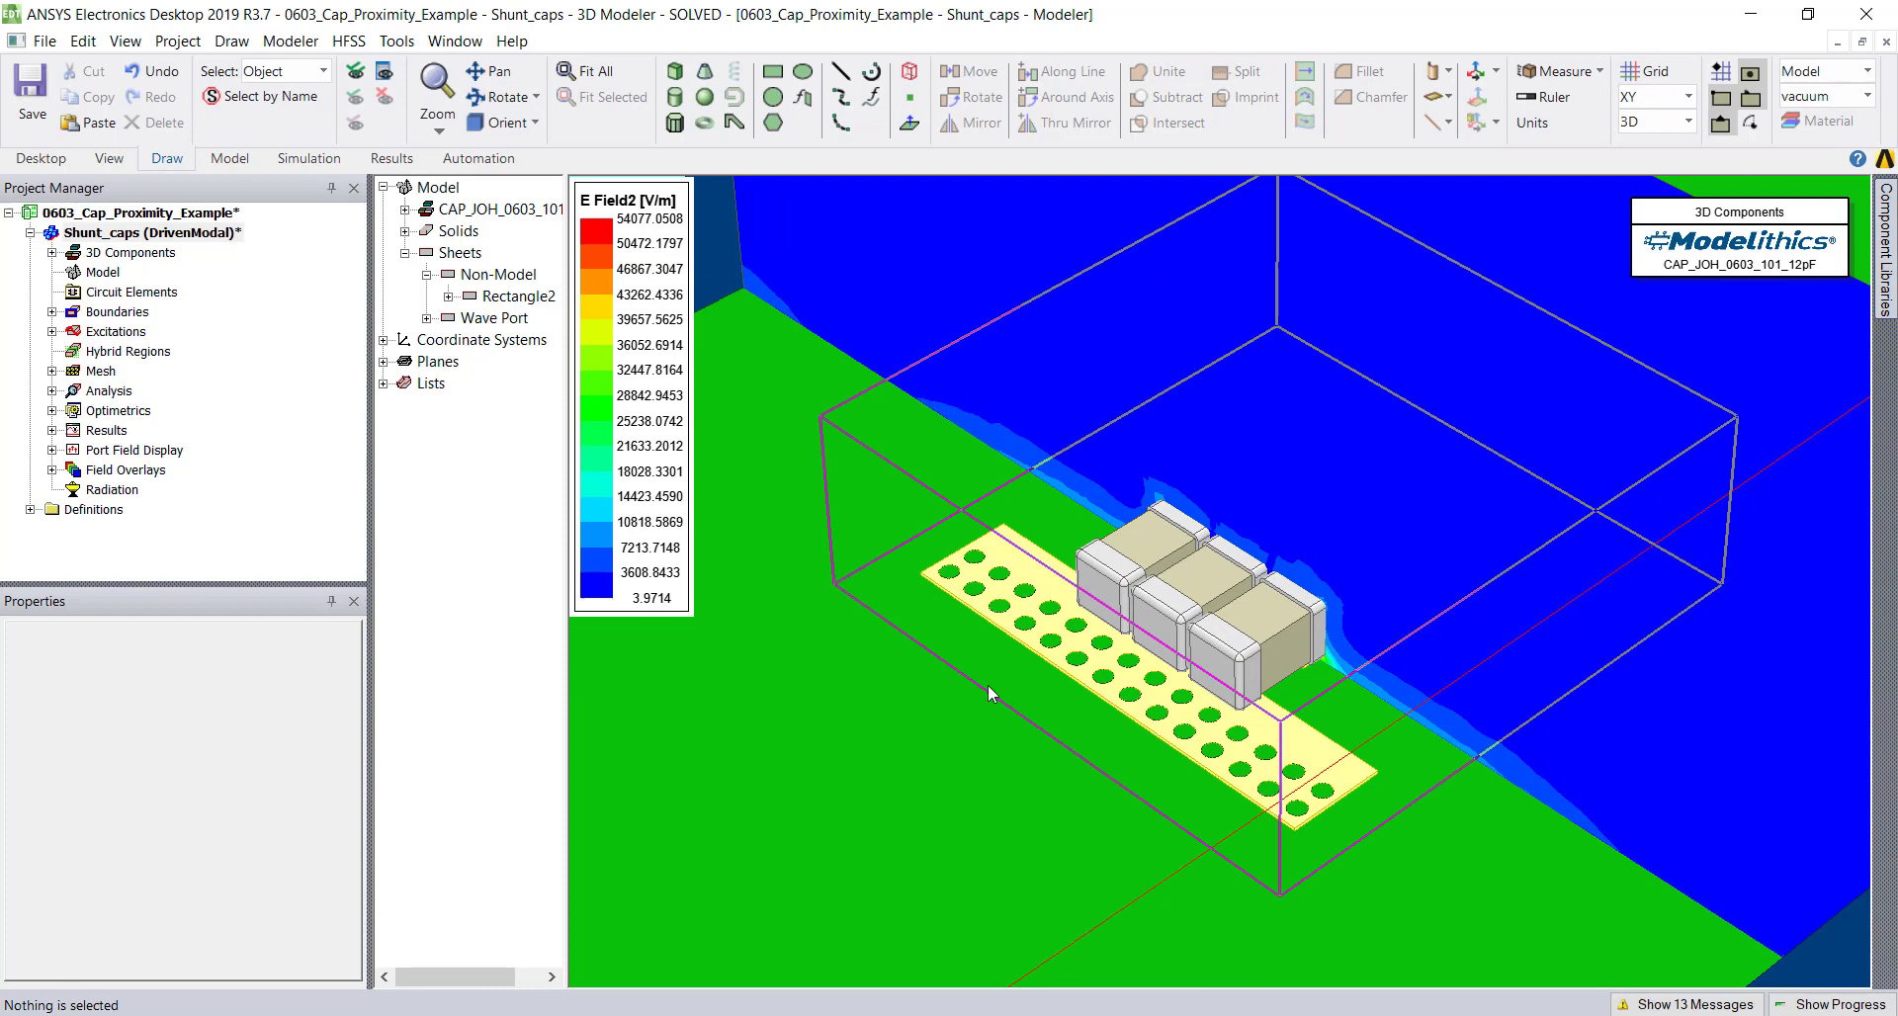
- Open the E Field2 plot attributes, keeping the Rainbow colour spectrum
click(52, 471)
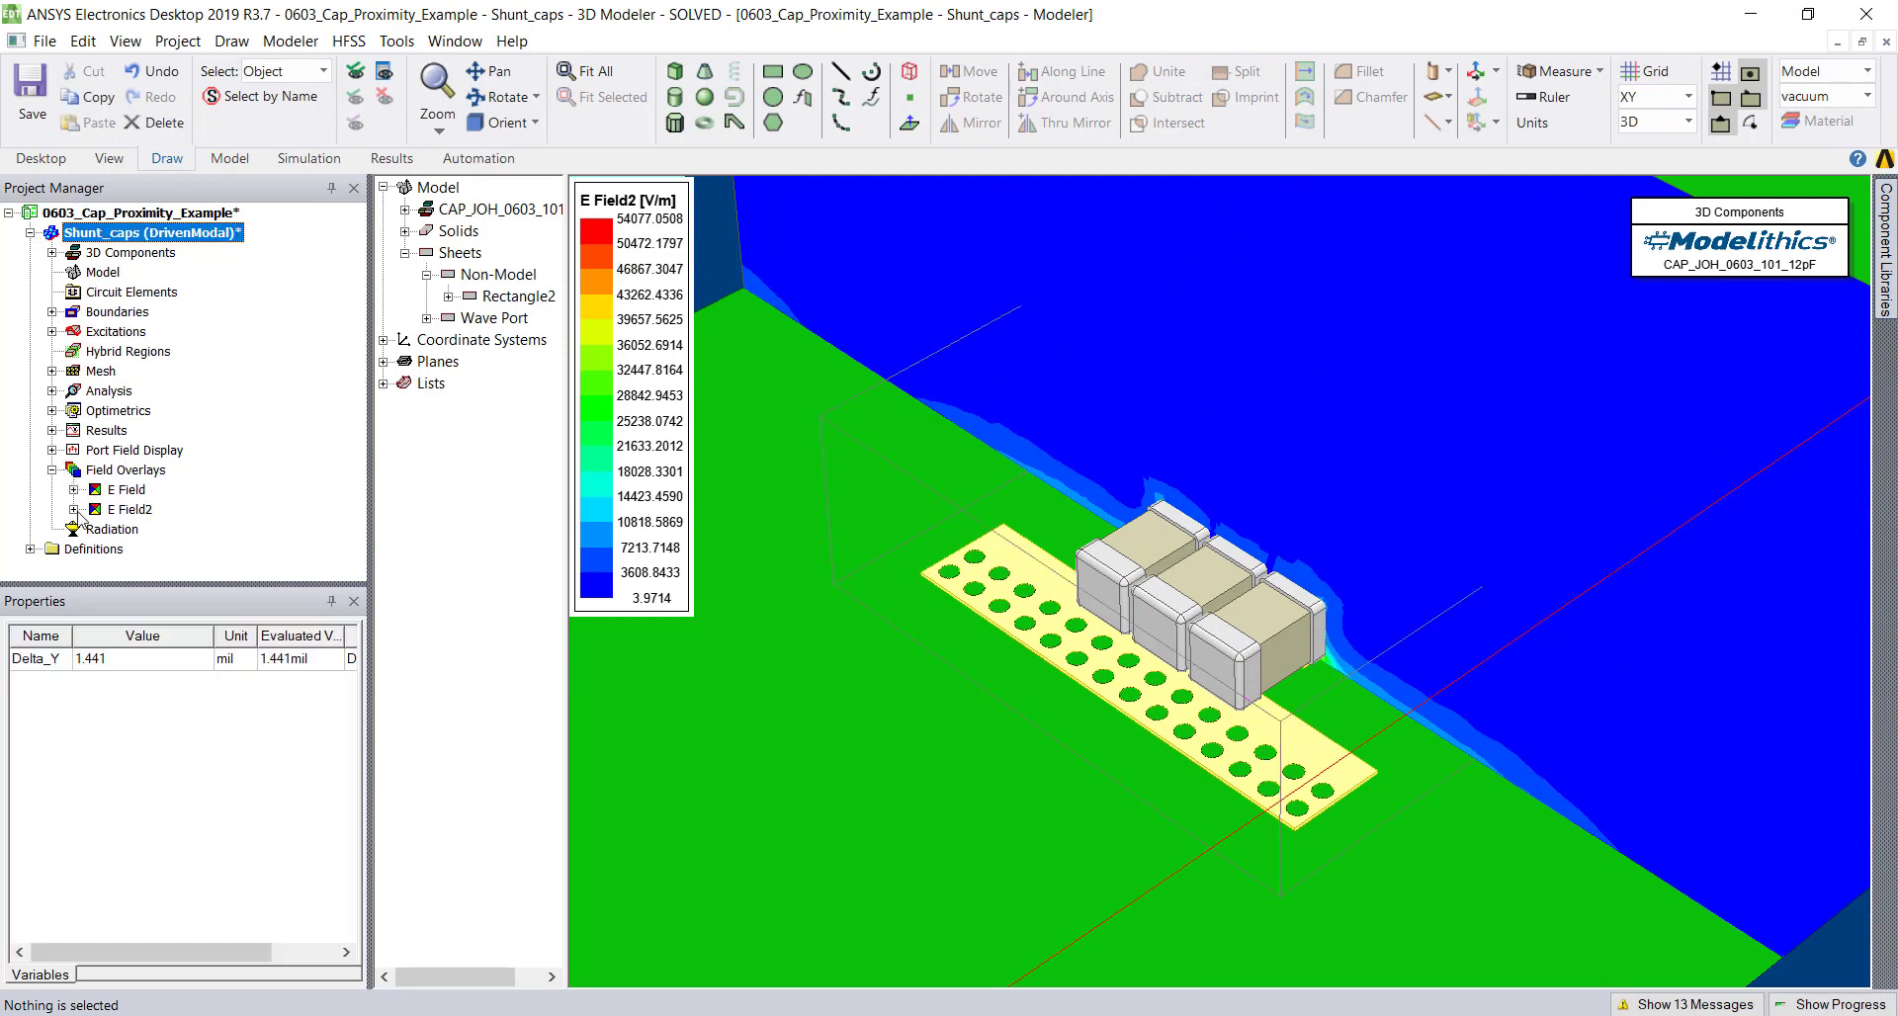
click(74, 510)
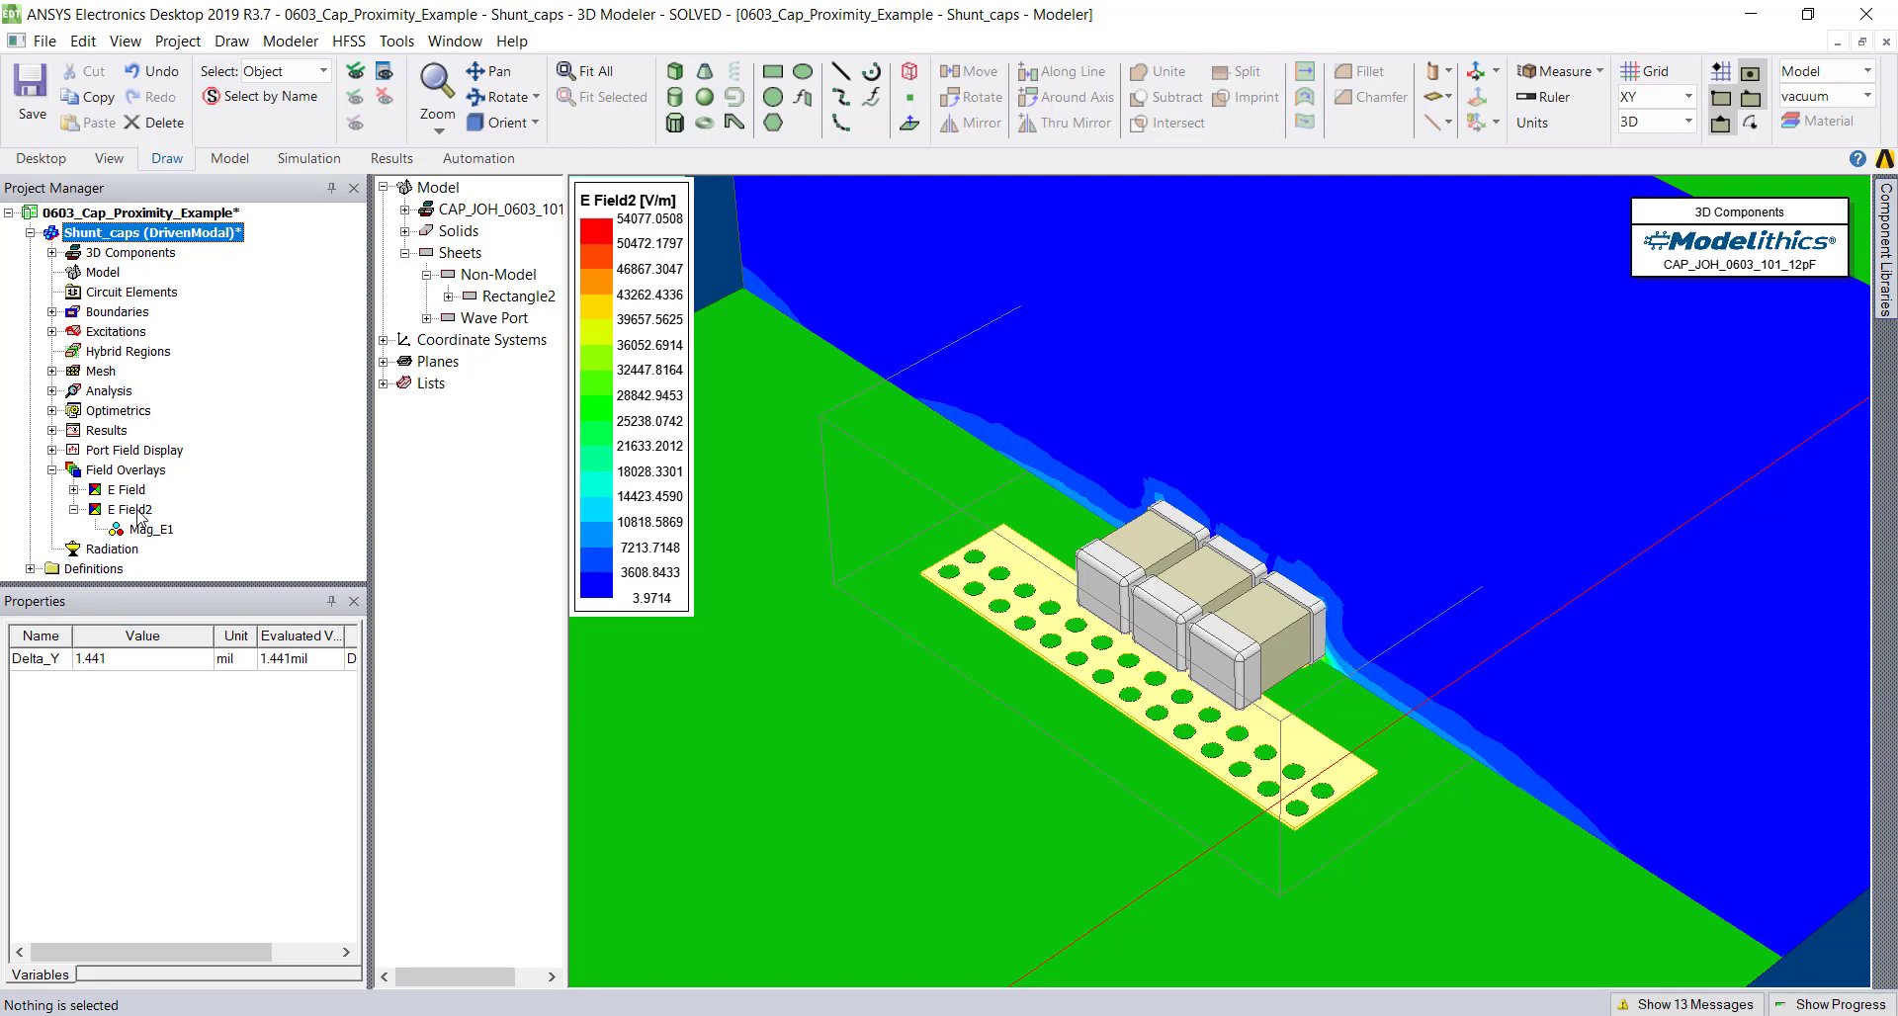
click(133, 510)
right_click(136, 510)
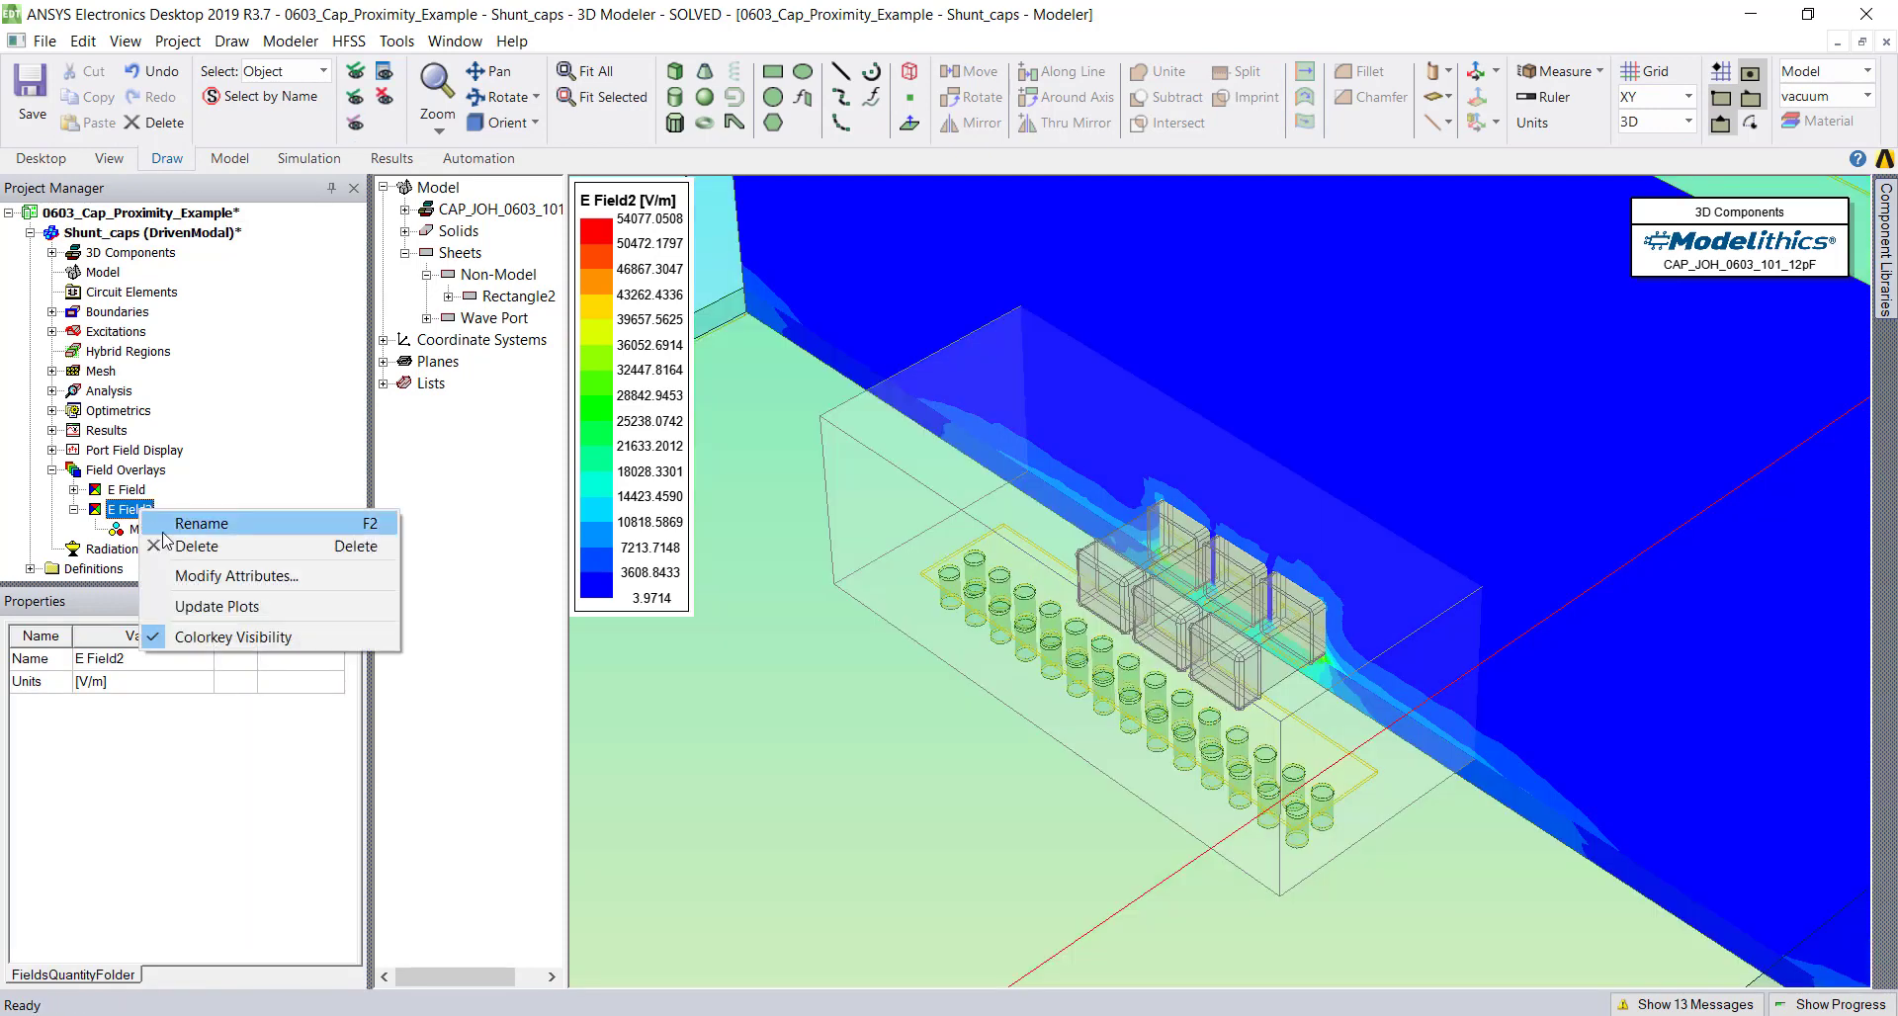
click(210, 576)
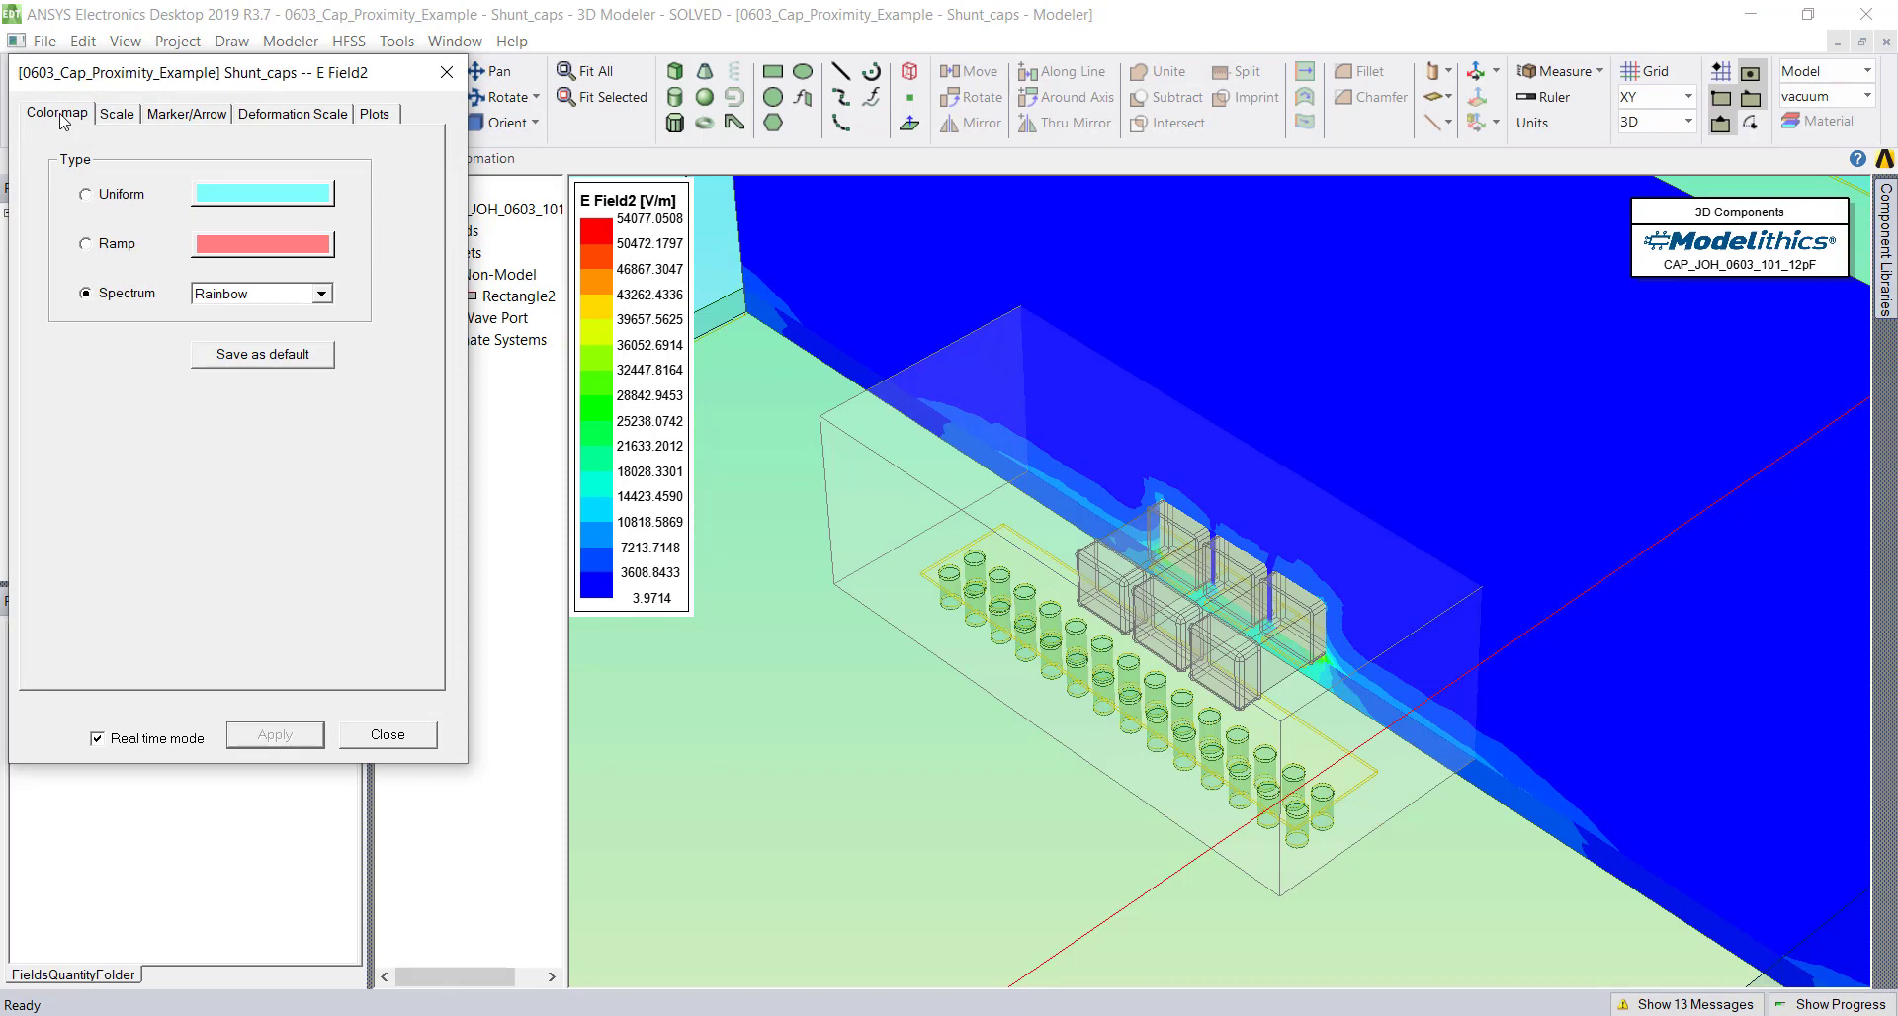
scroll(297, 293, down, 1)
click(322, 294)
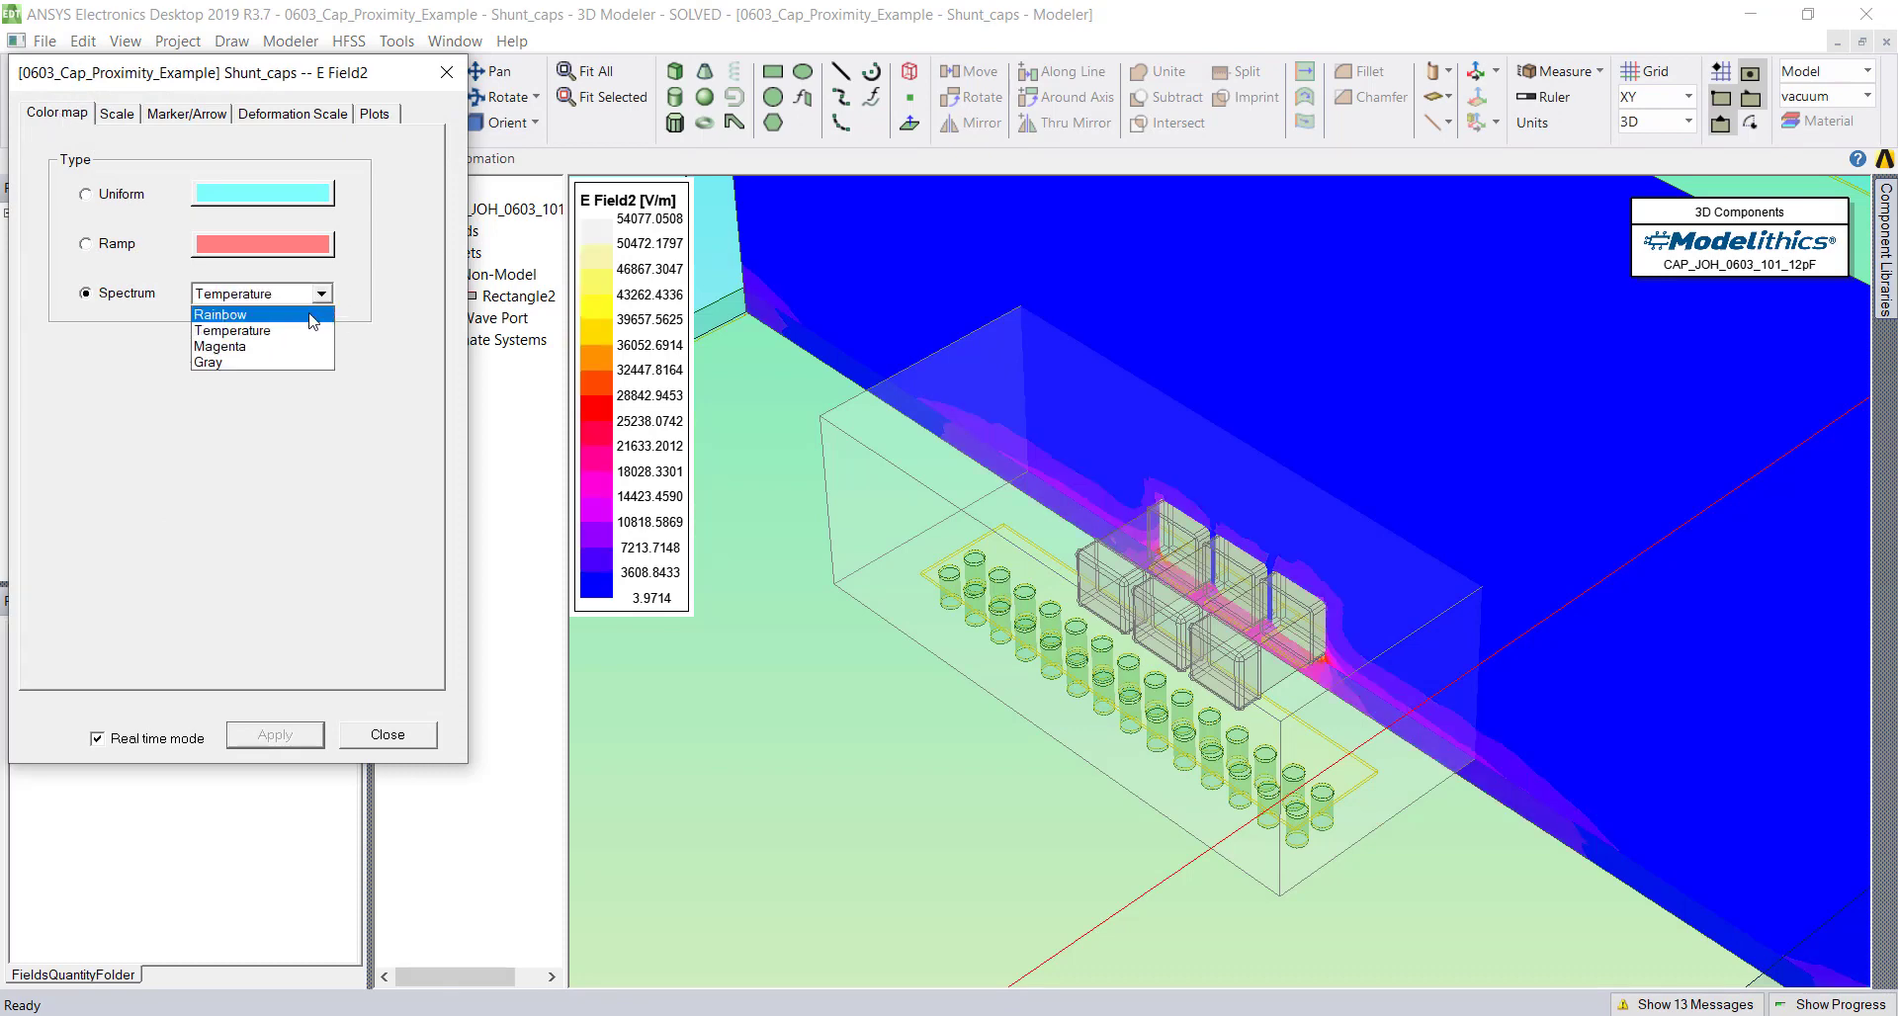
click(312, 321)
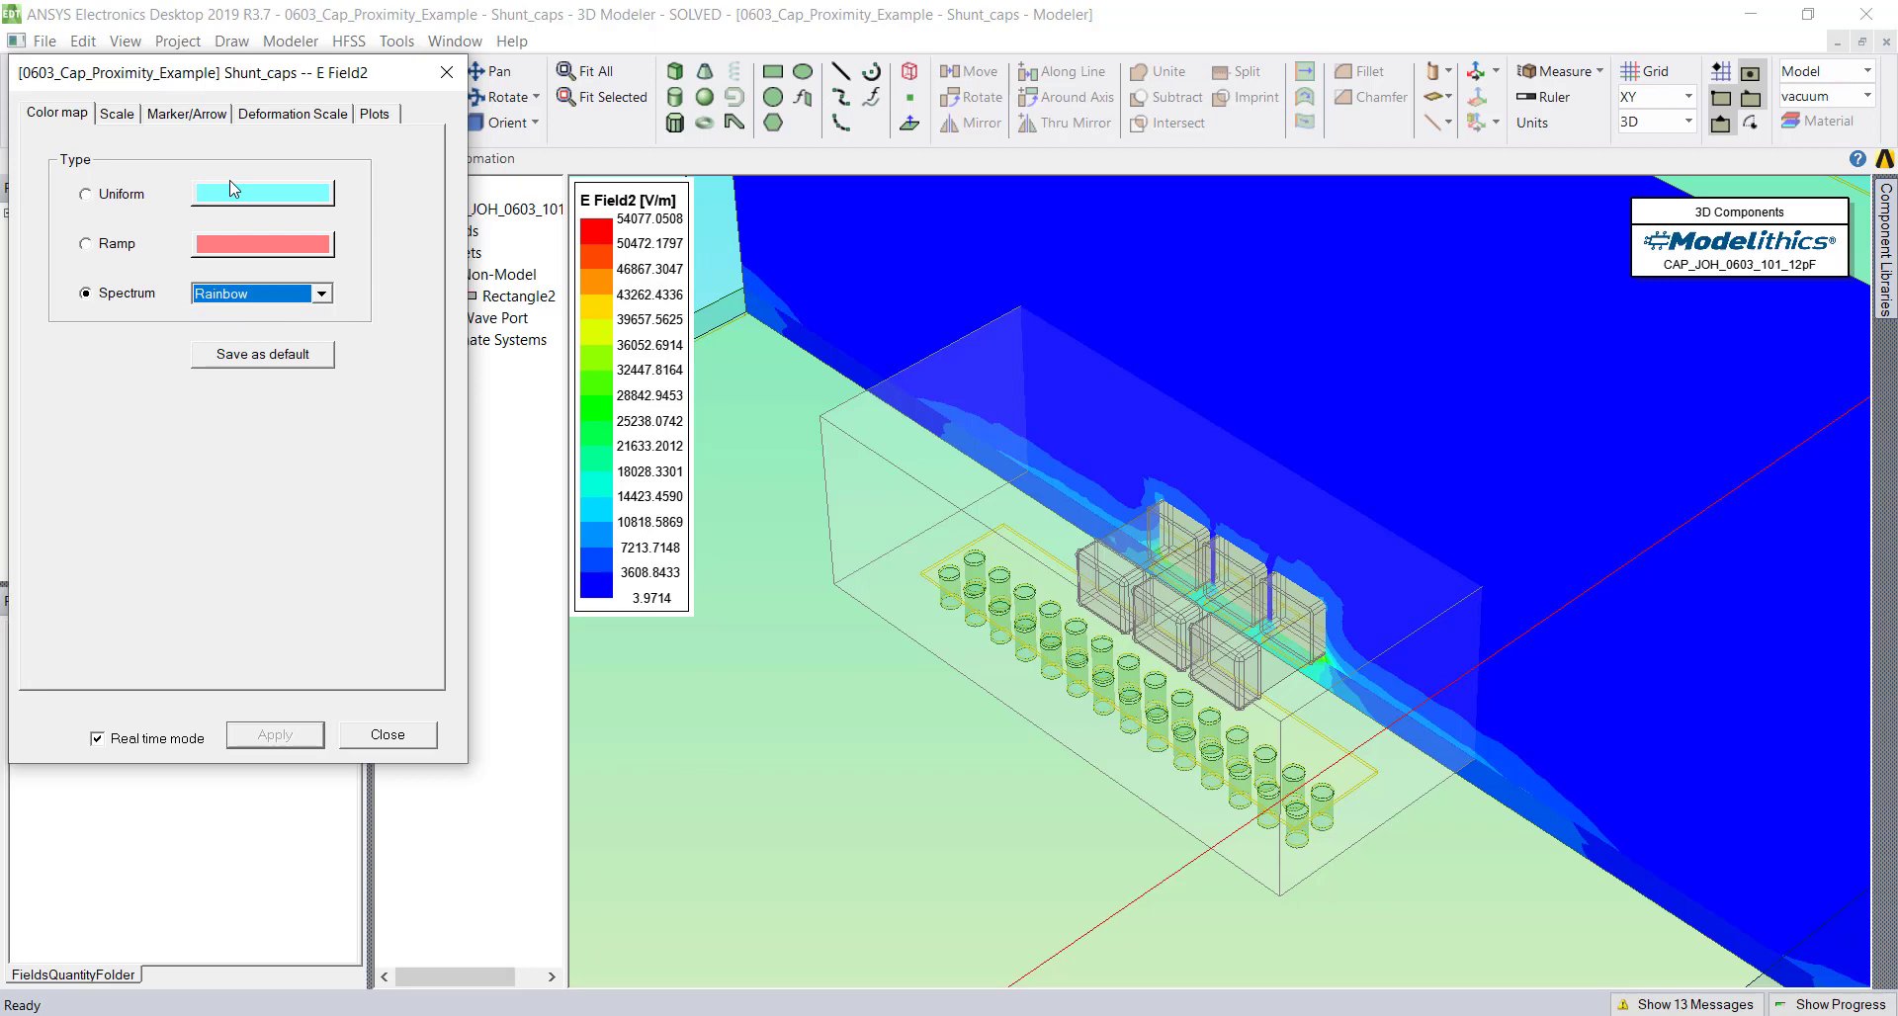
- Set E Field2's scale to Use Limits with Min 1 and Max 6000
click(124, 116)
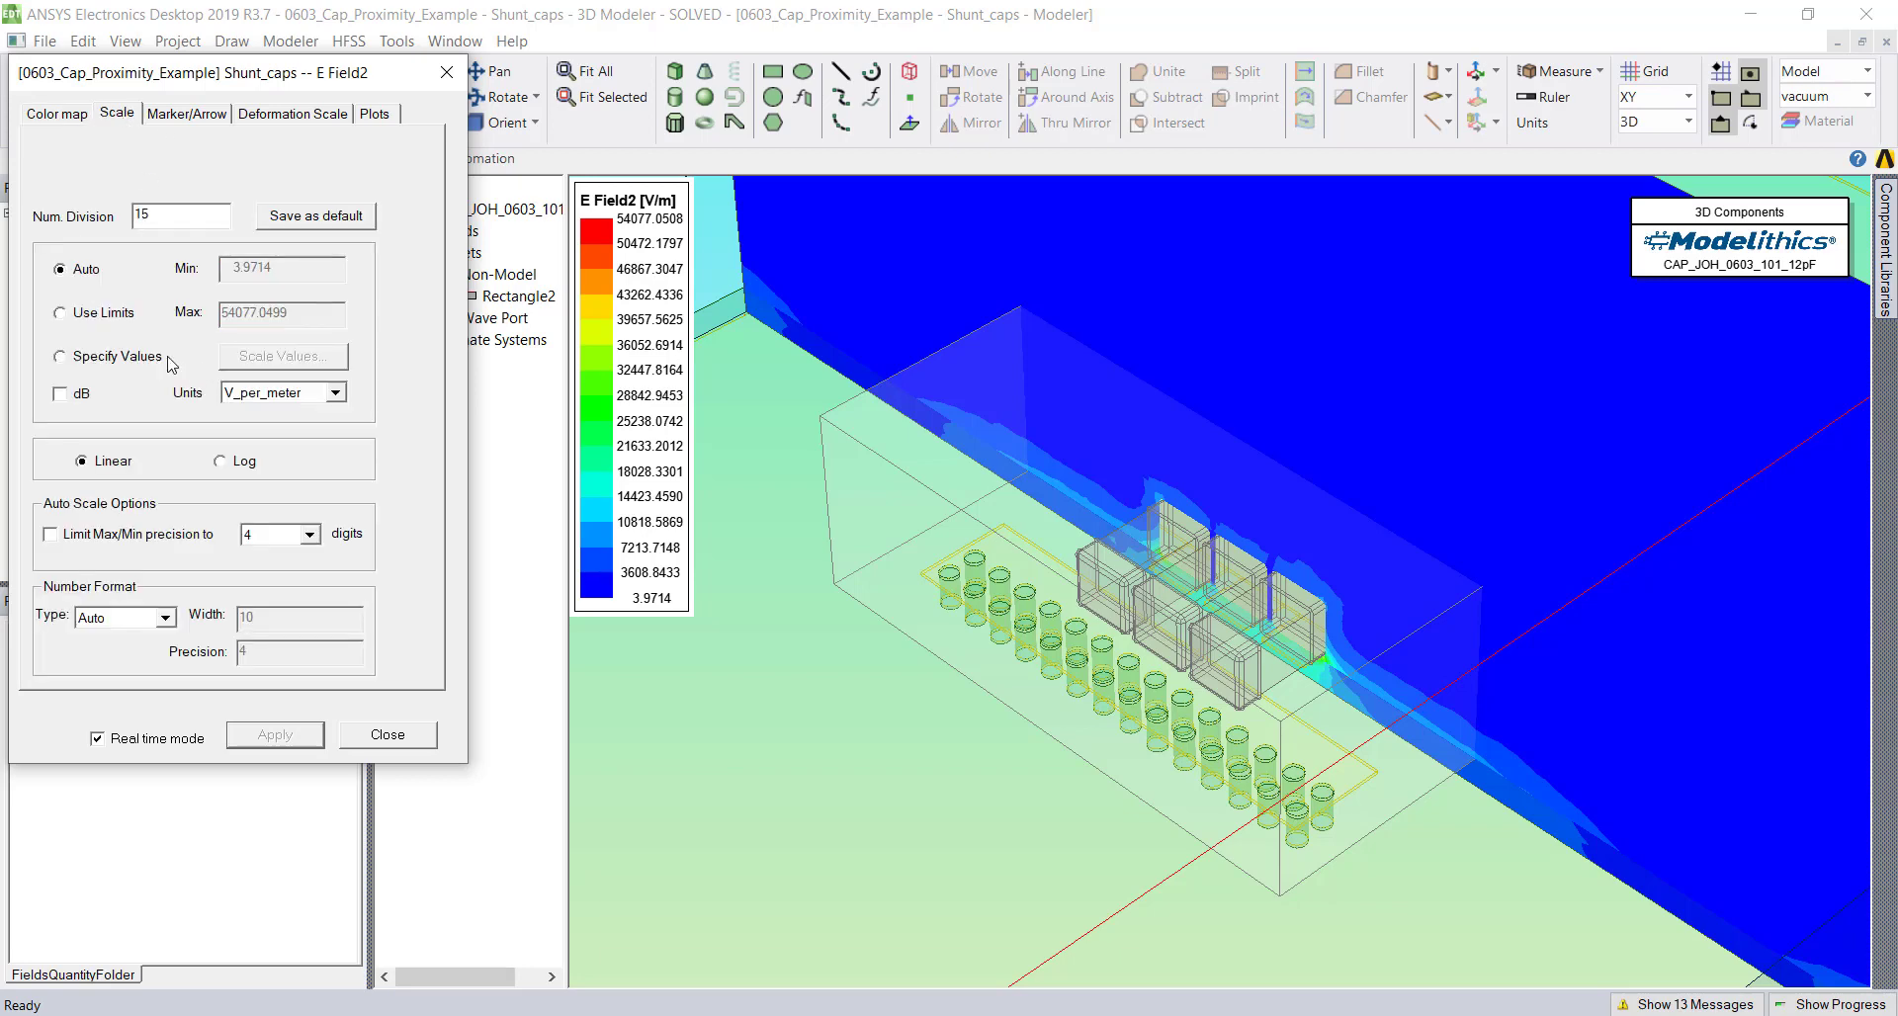
click(110, 314)
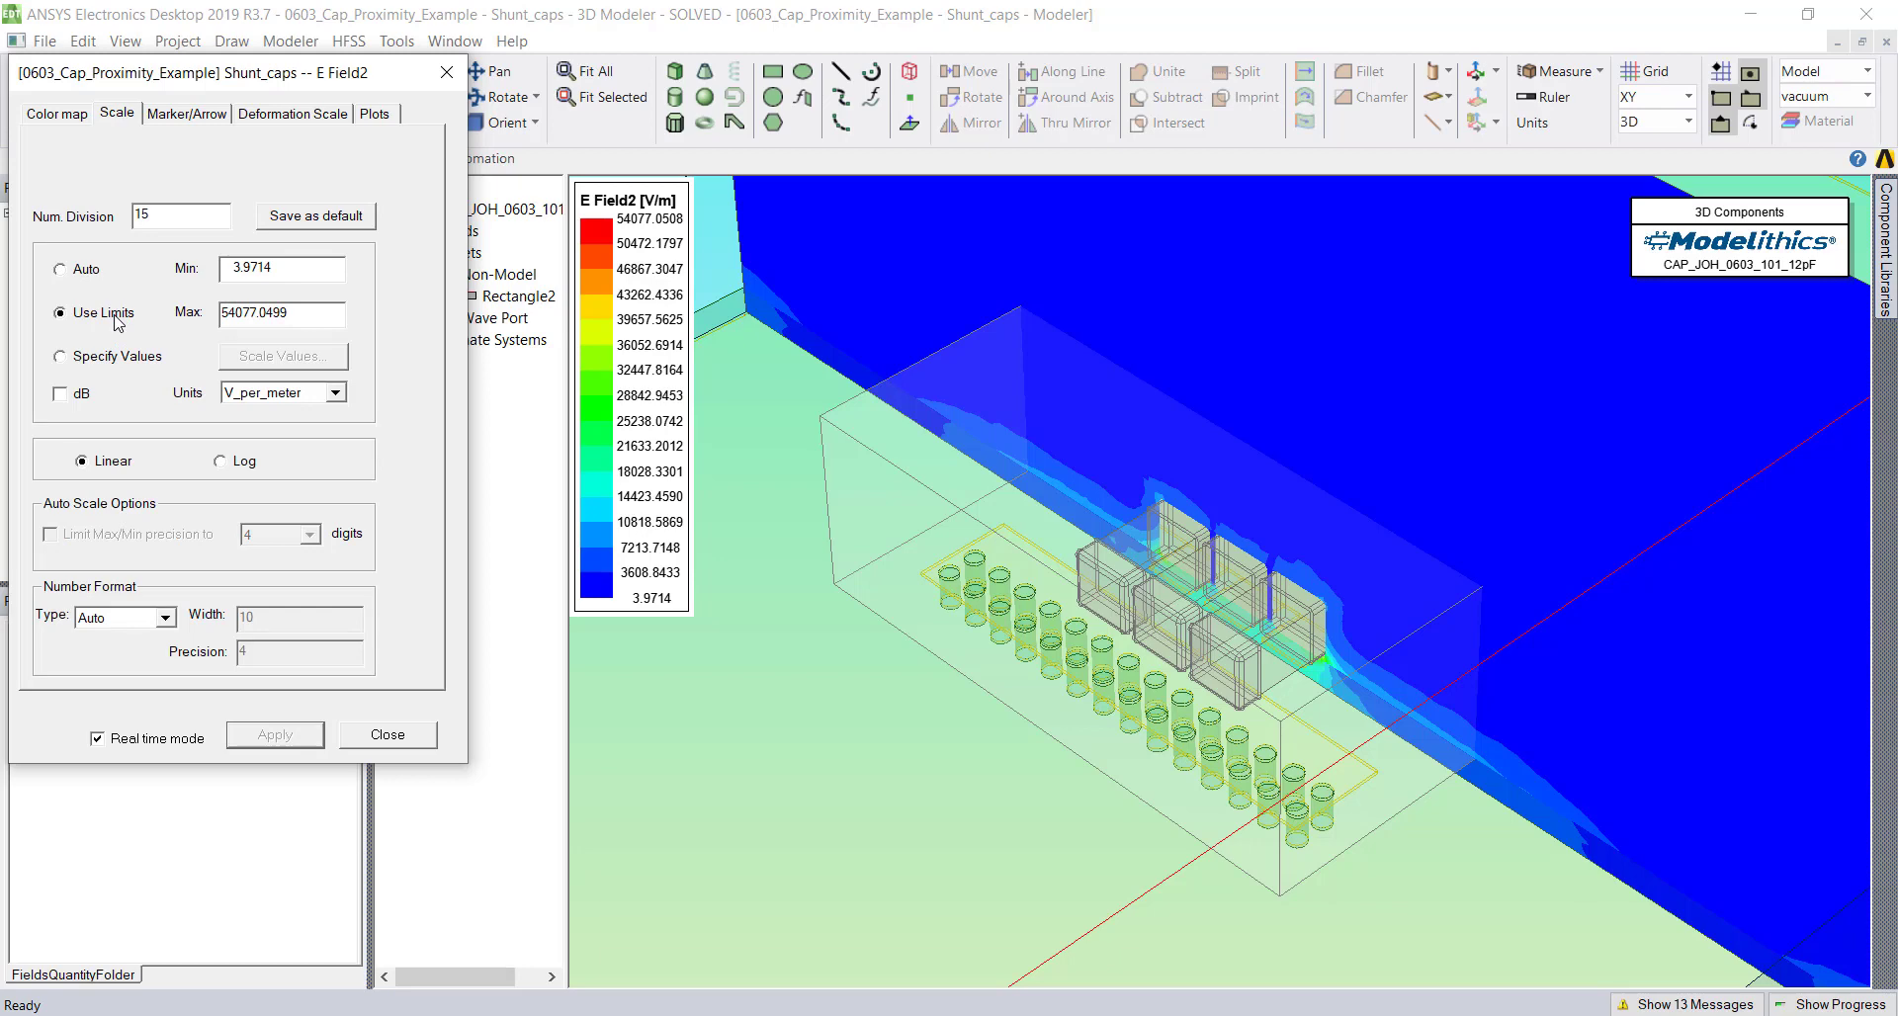
drag(223, 313, 361, 314)
text(1e4)
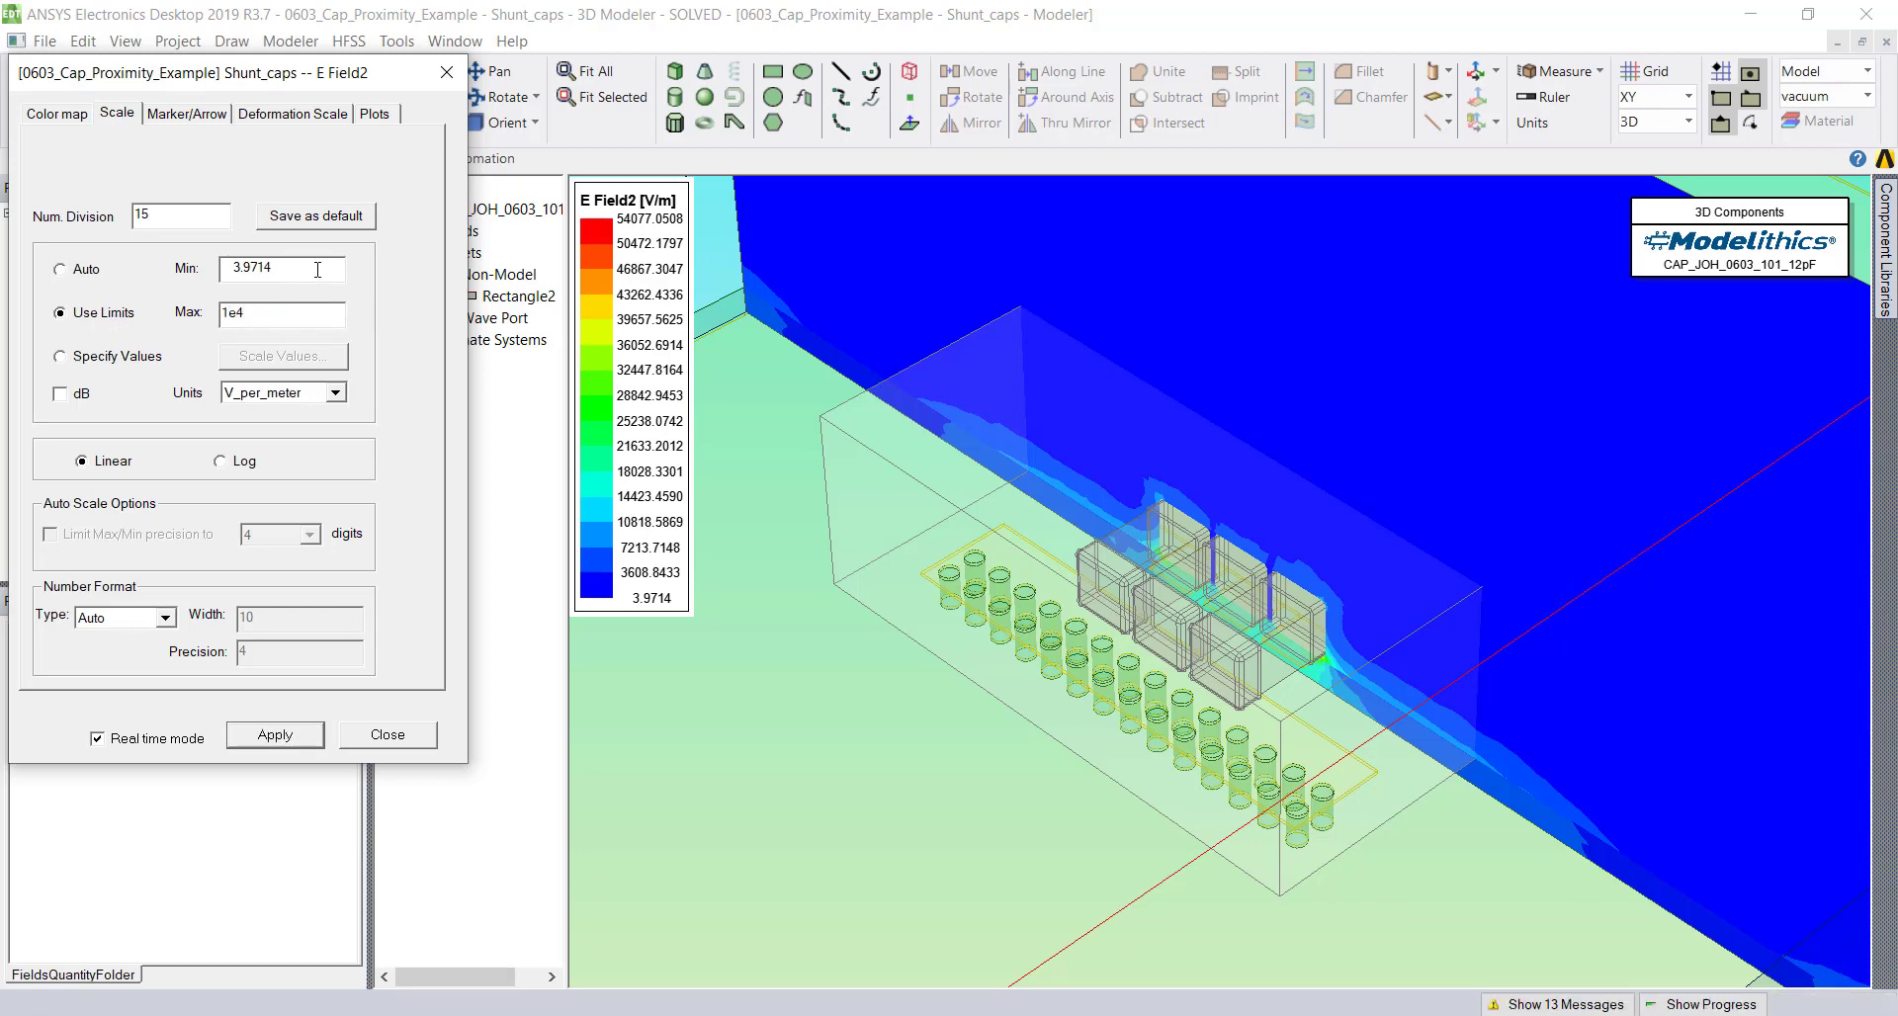
drag(318, 269, 221, 269)
text(1)
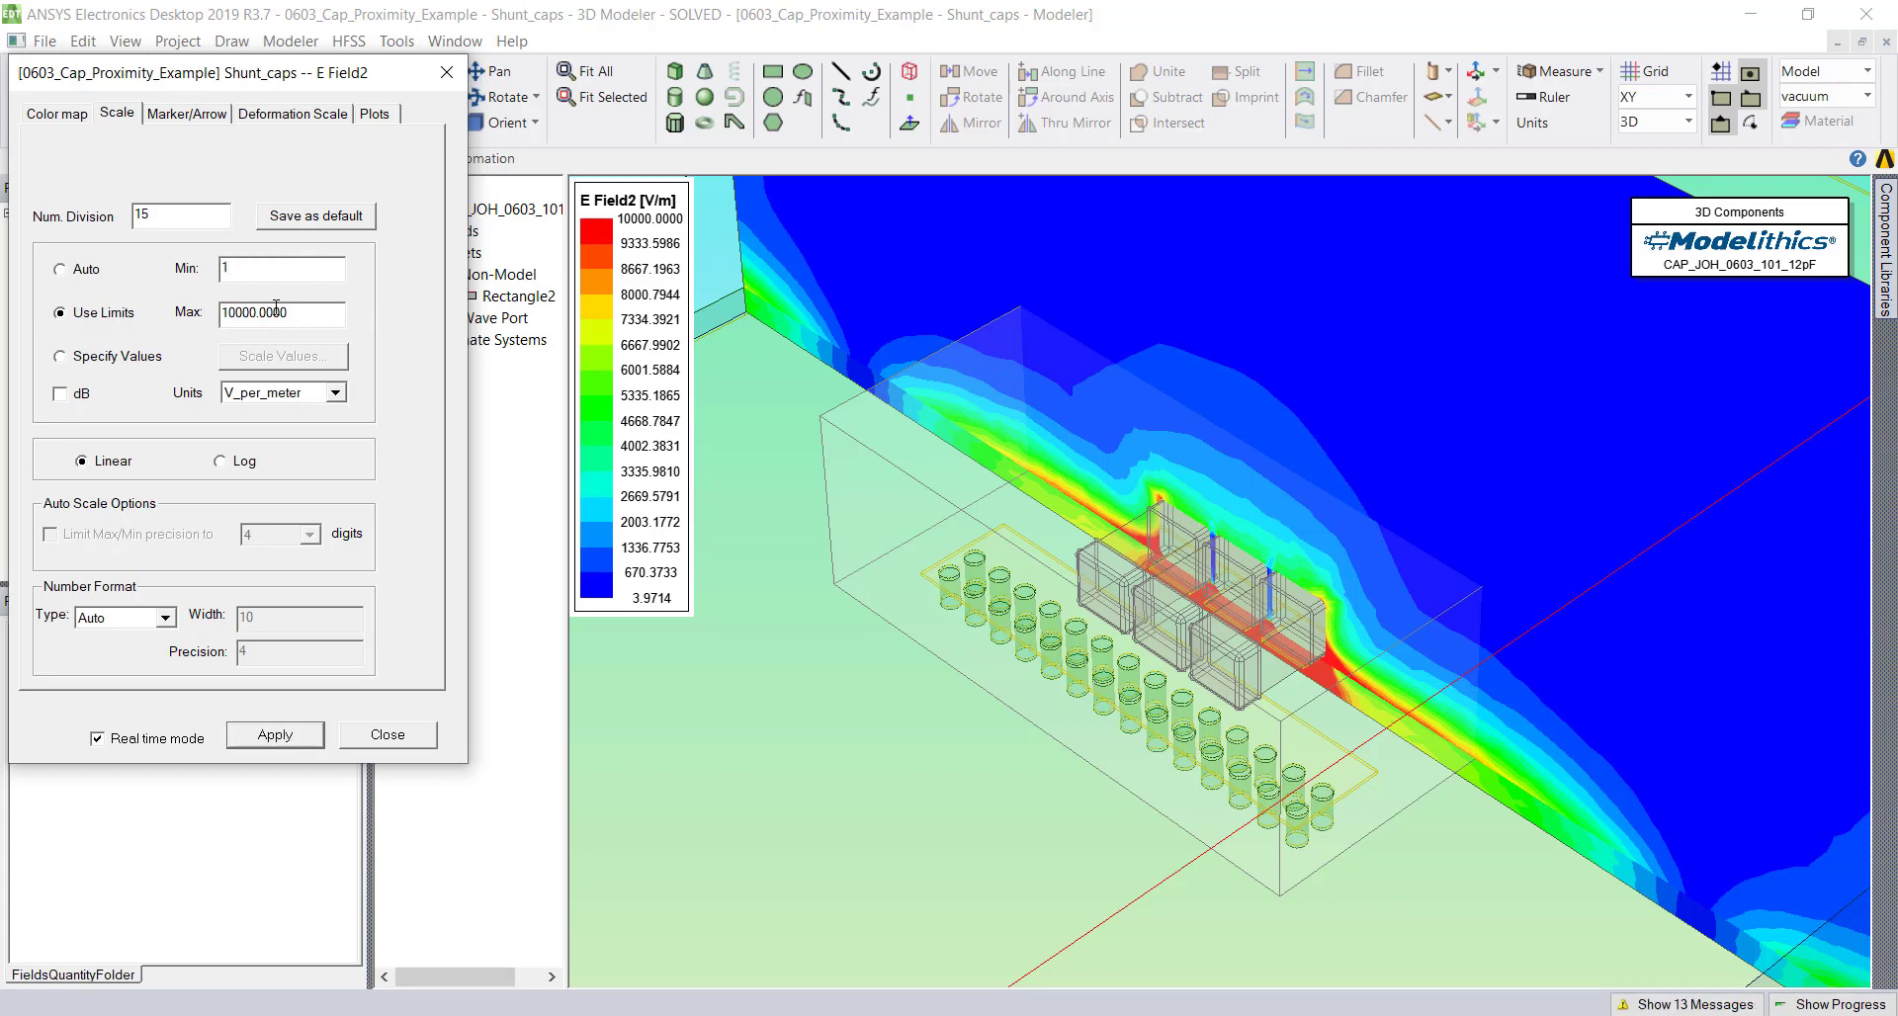
key(Return)
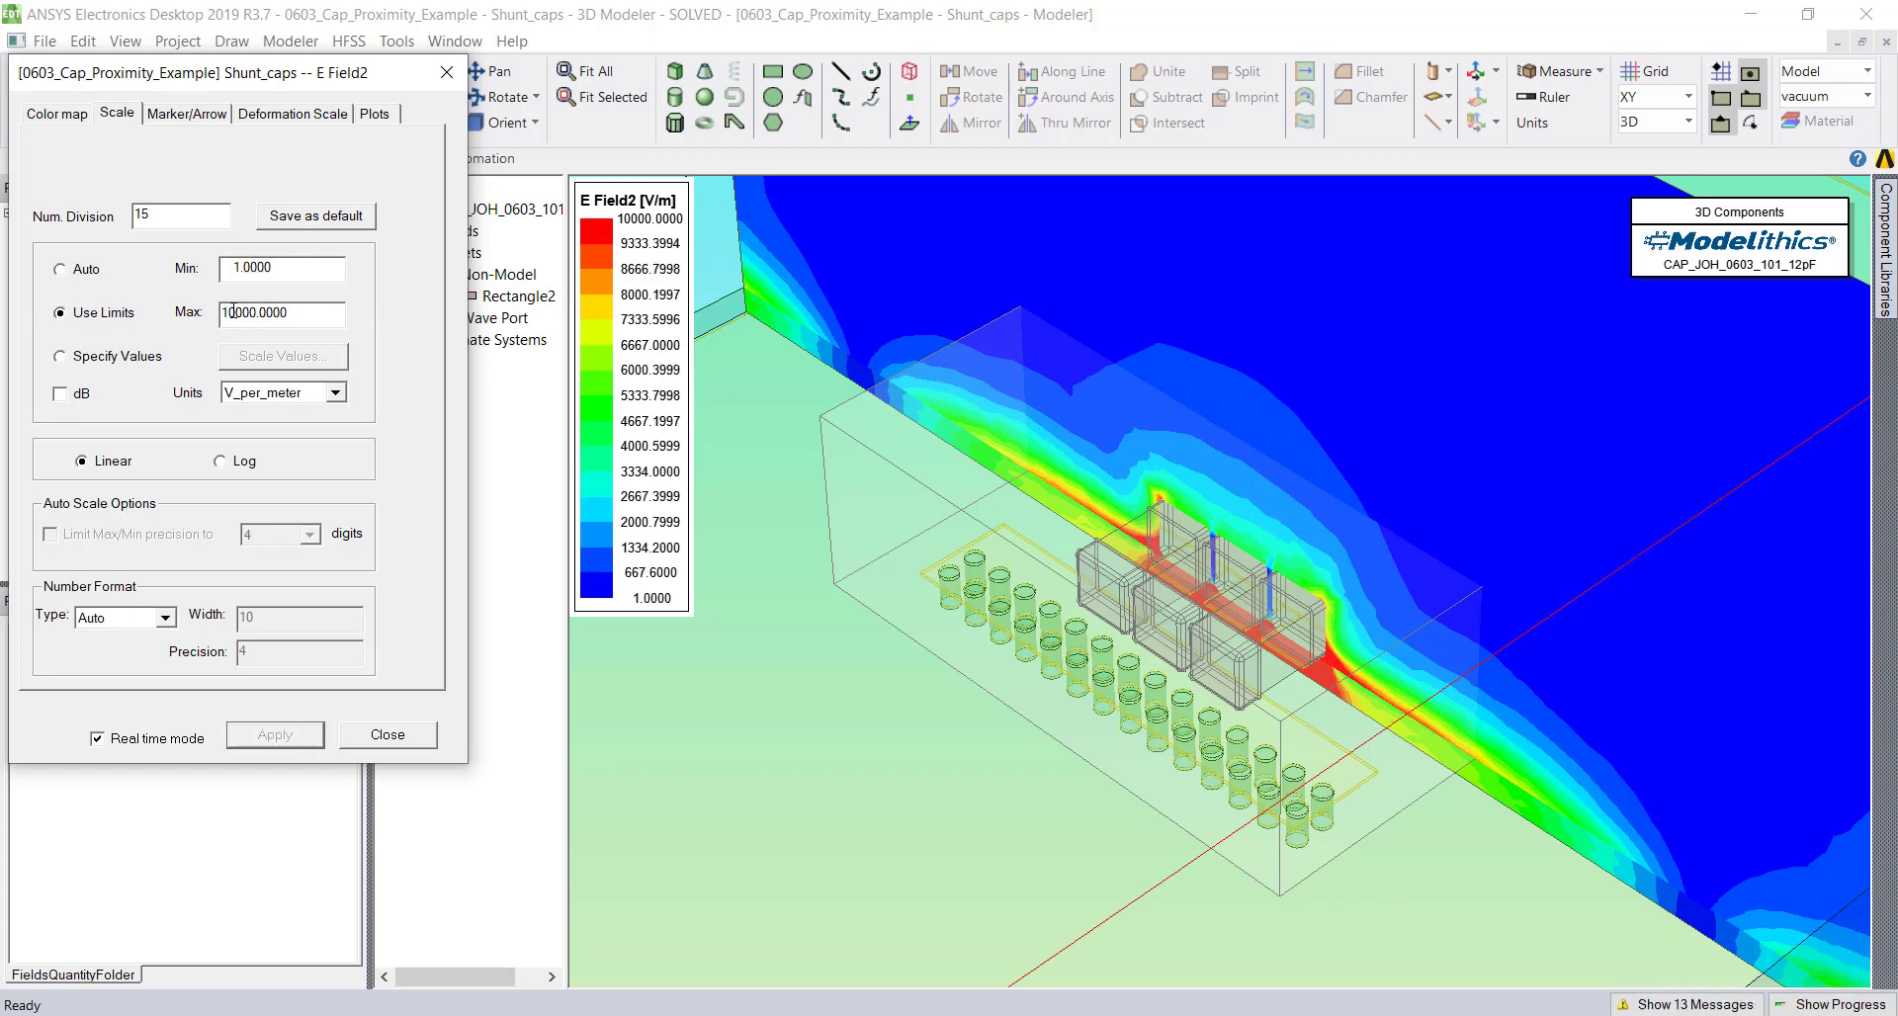
double_click(233, 312)
text(6000)
key(Return)
click(295, 276)
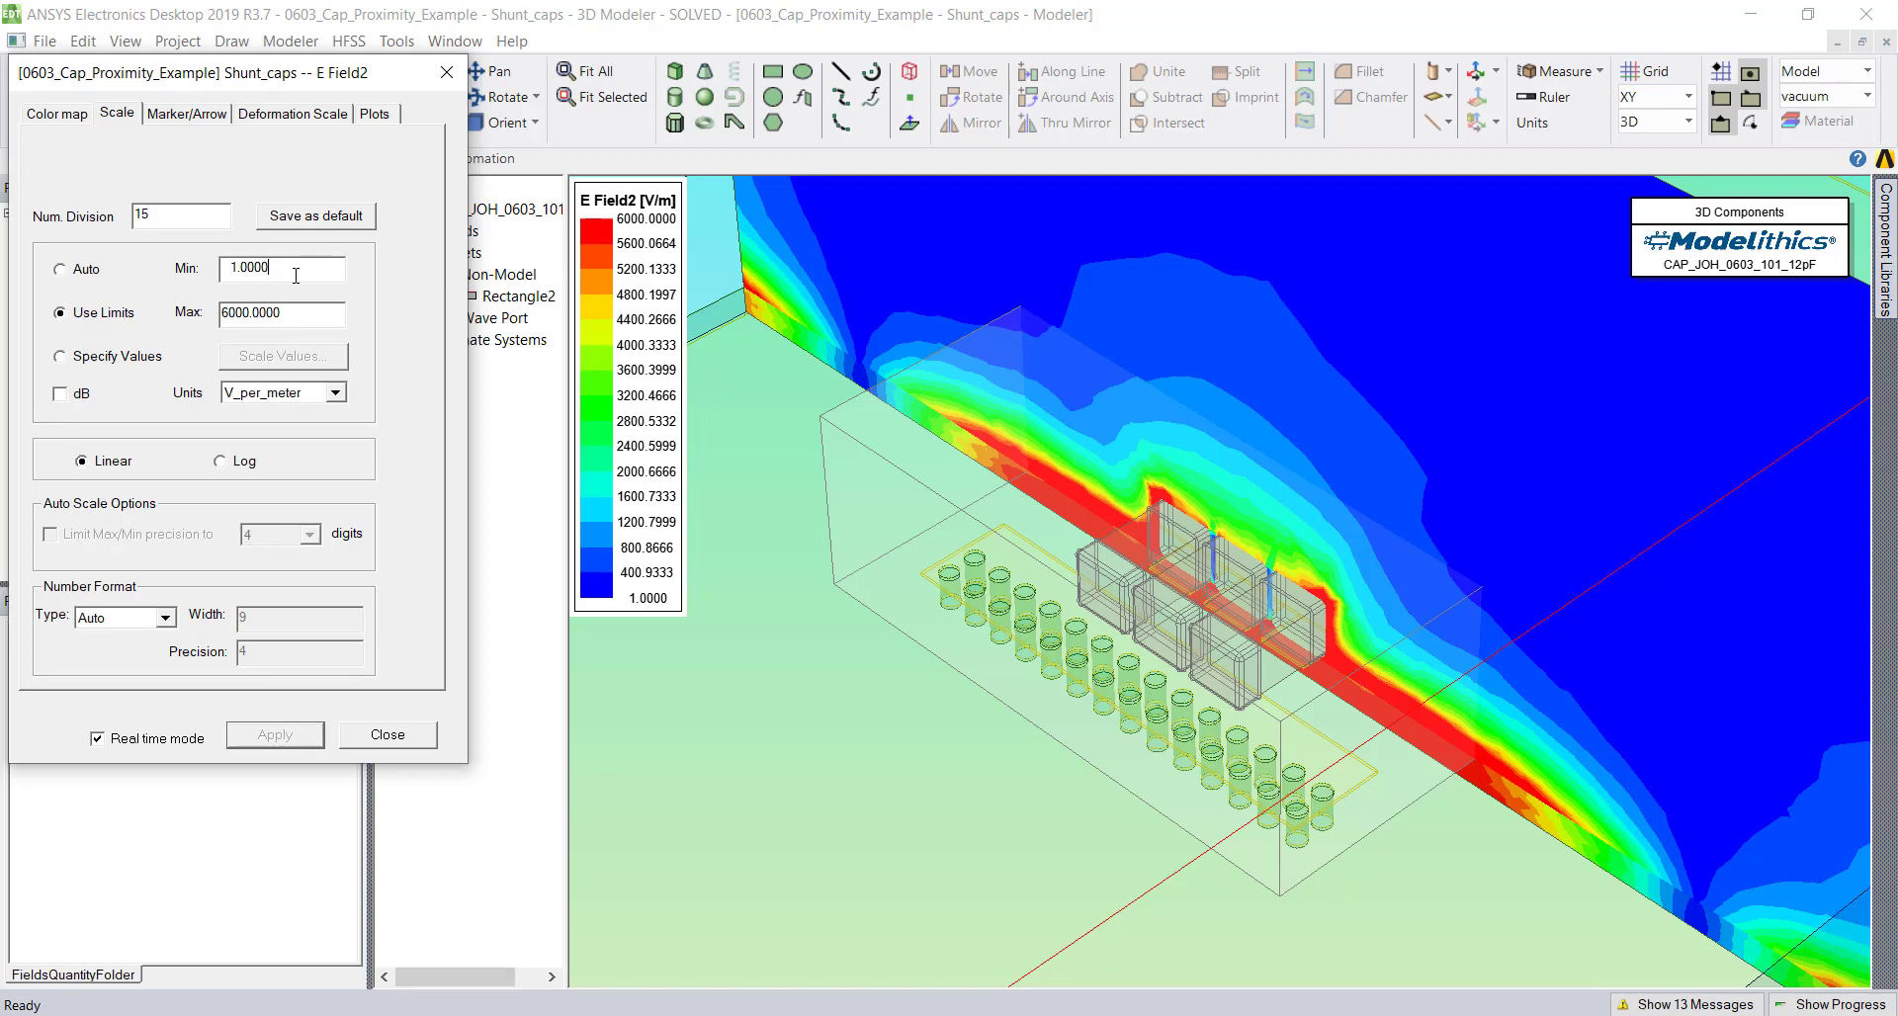
- Keep the E Field2 scale linear in V/m with dB unchecked
click(60, 394)
click(60, 394)
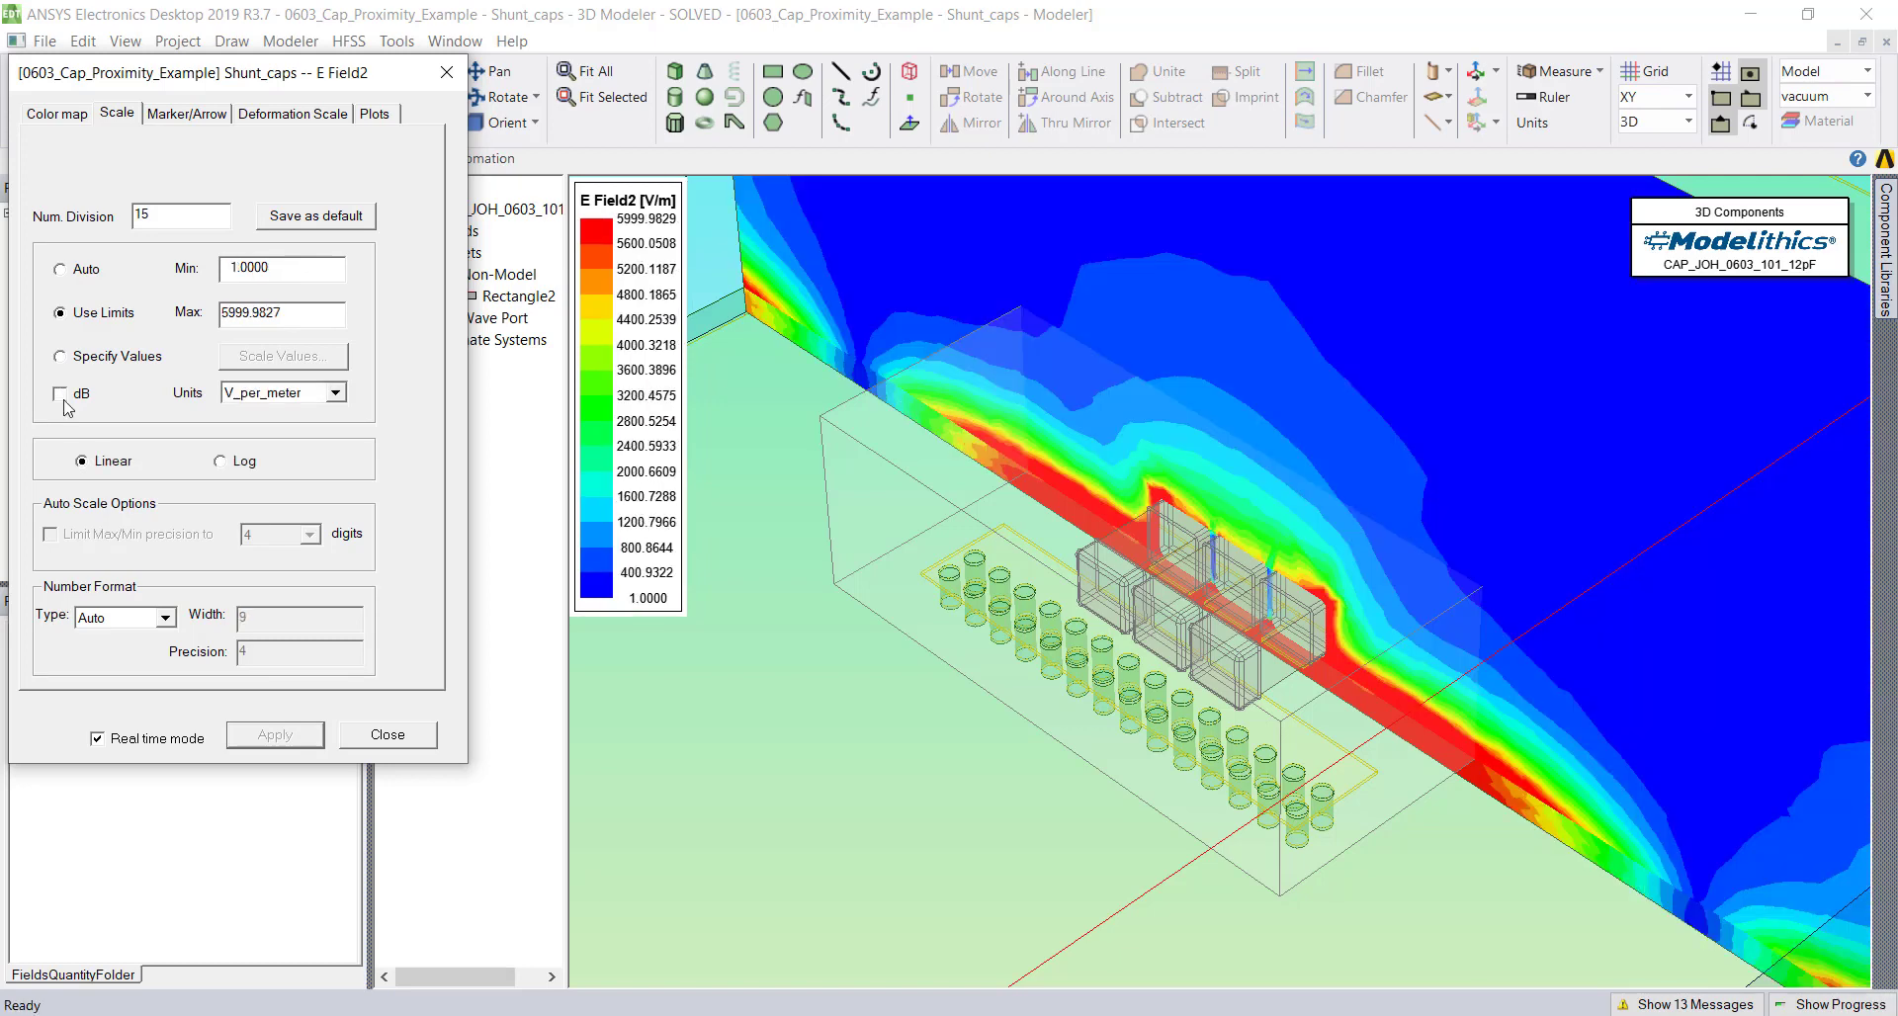
click(219, 462)
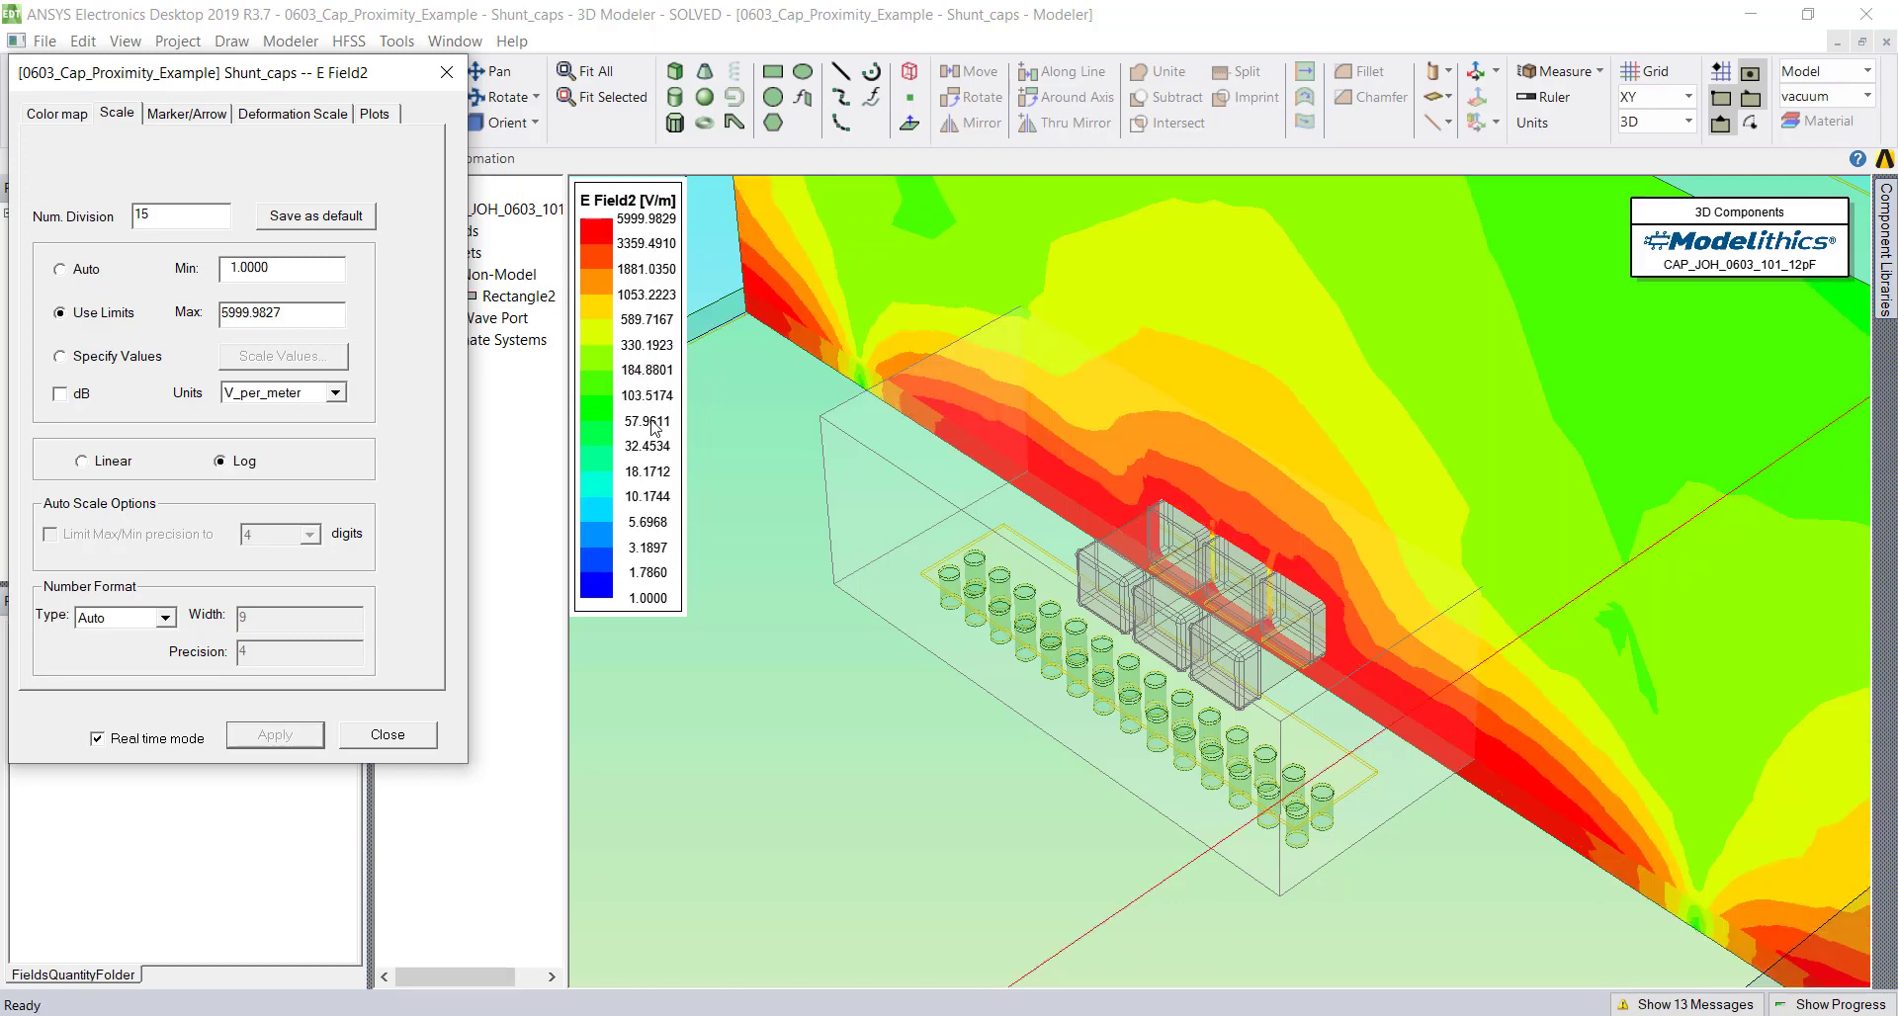
click(82, 461)
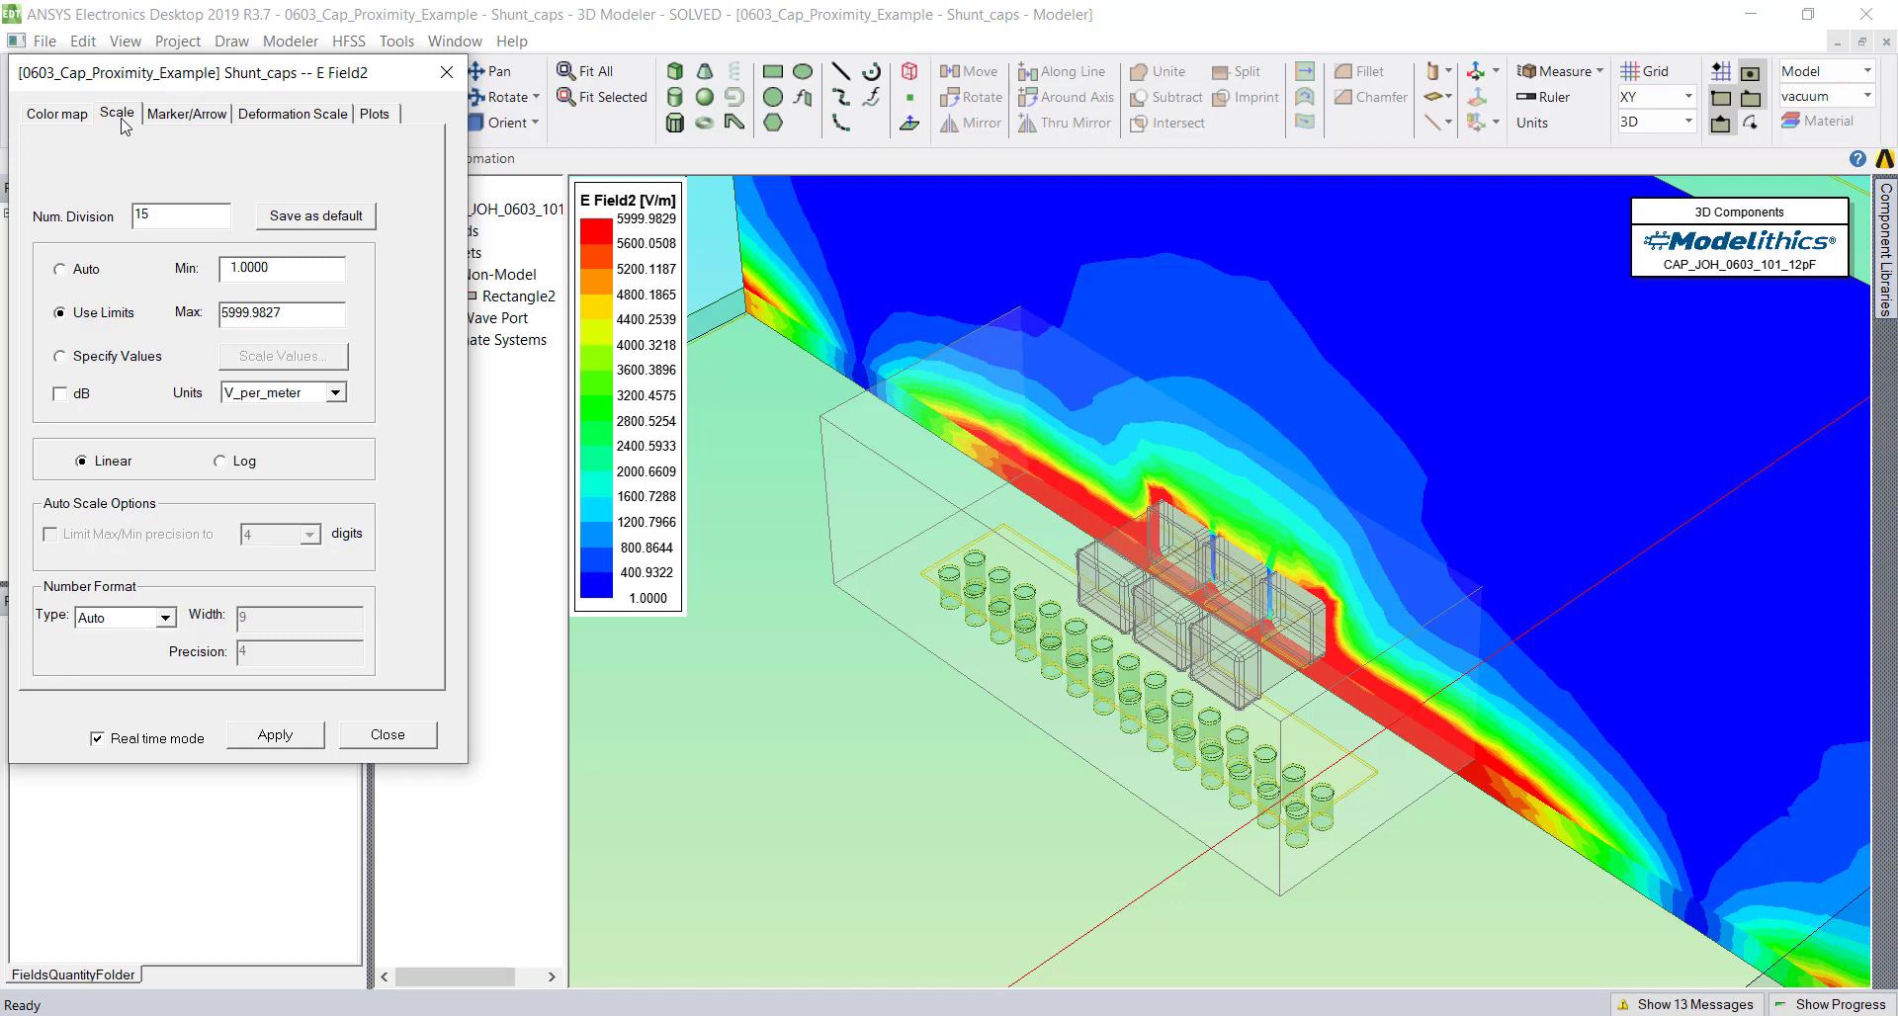
- Set IsoValType to Tone, enable Map transp. with higher transparency, and close the dialog
click(374, 114)
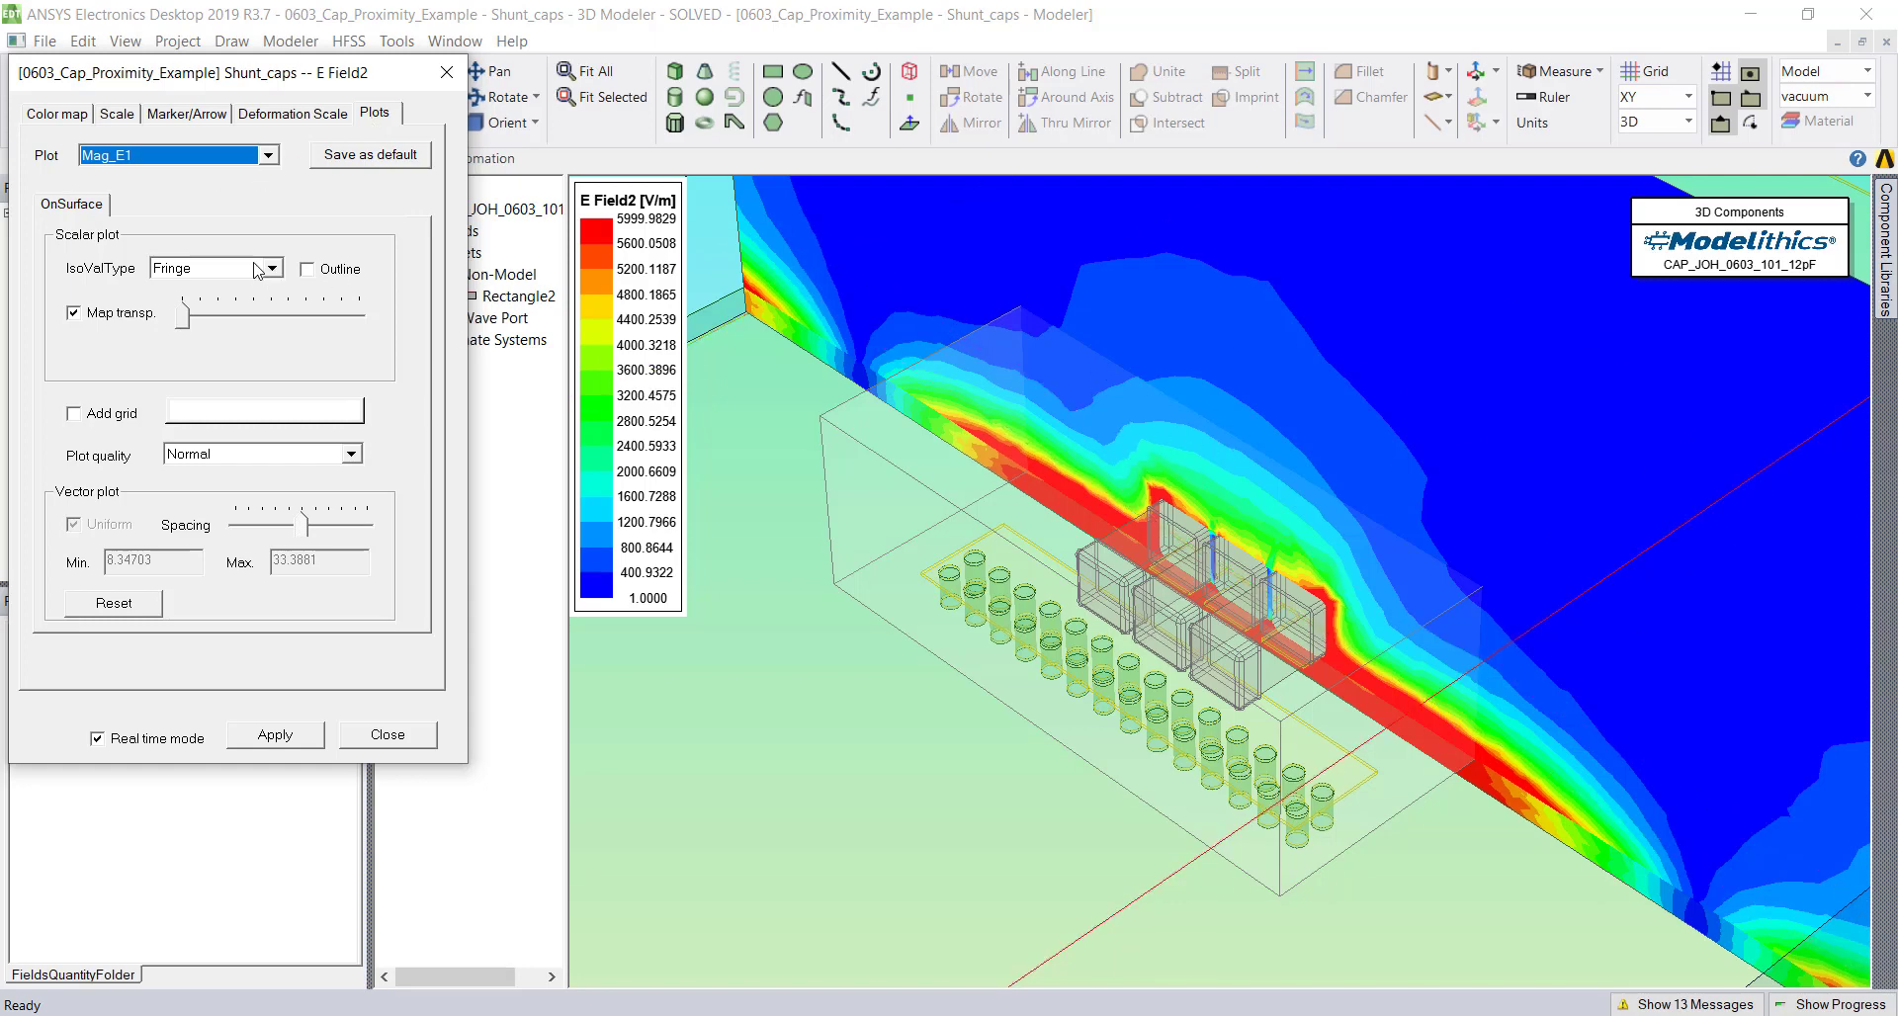
click(257, 272)
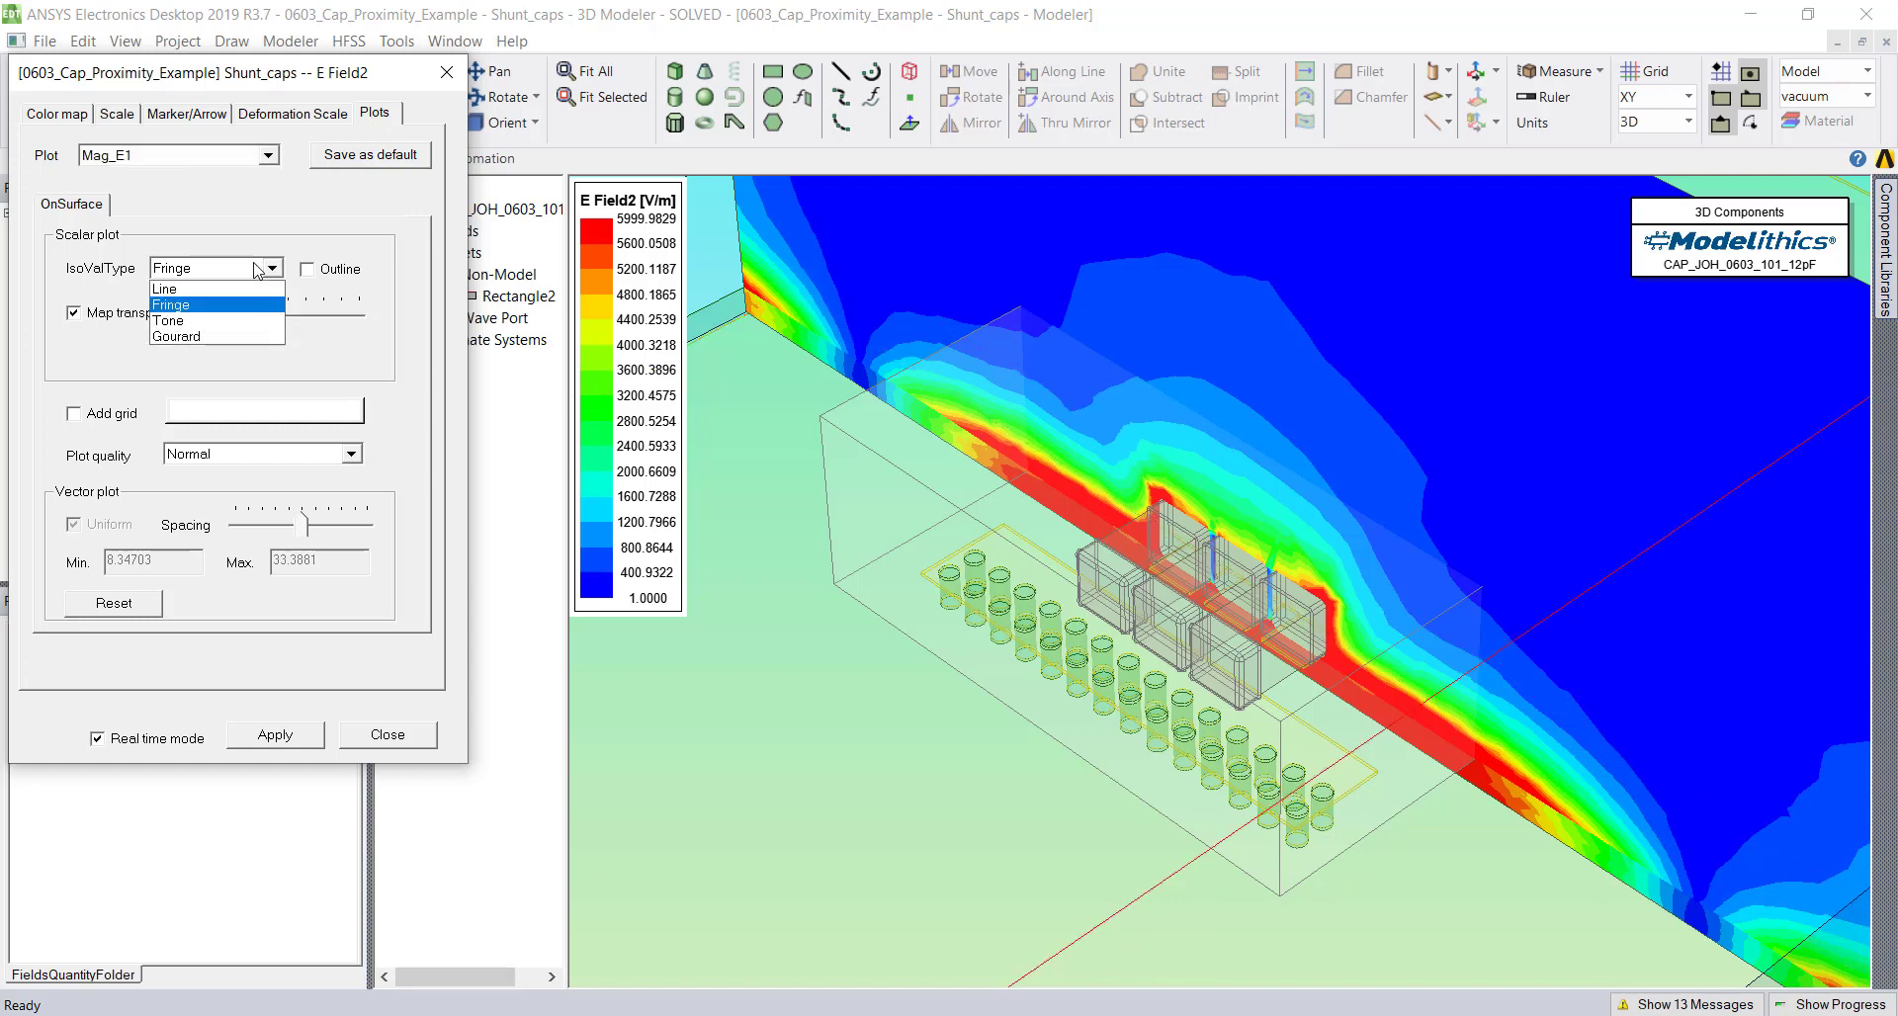
click(223, 321)
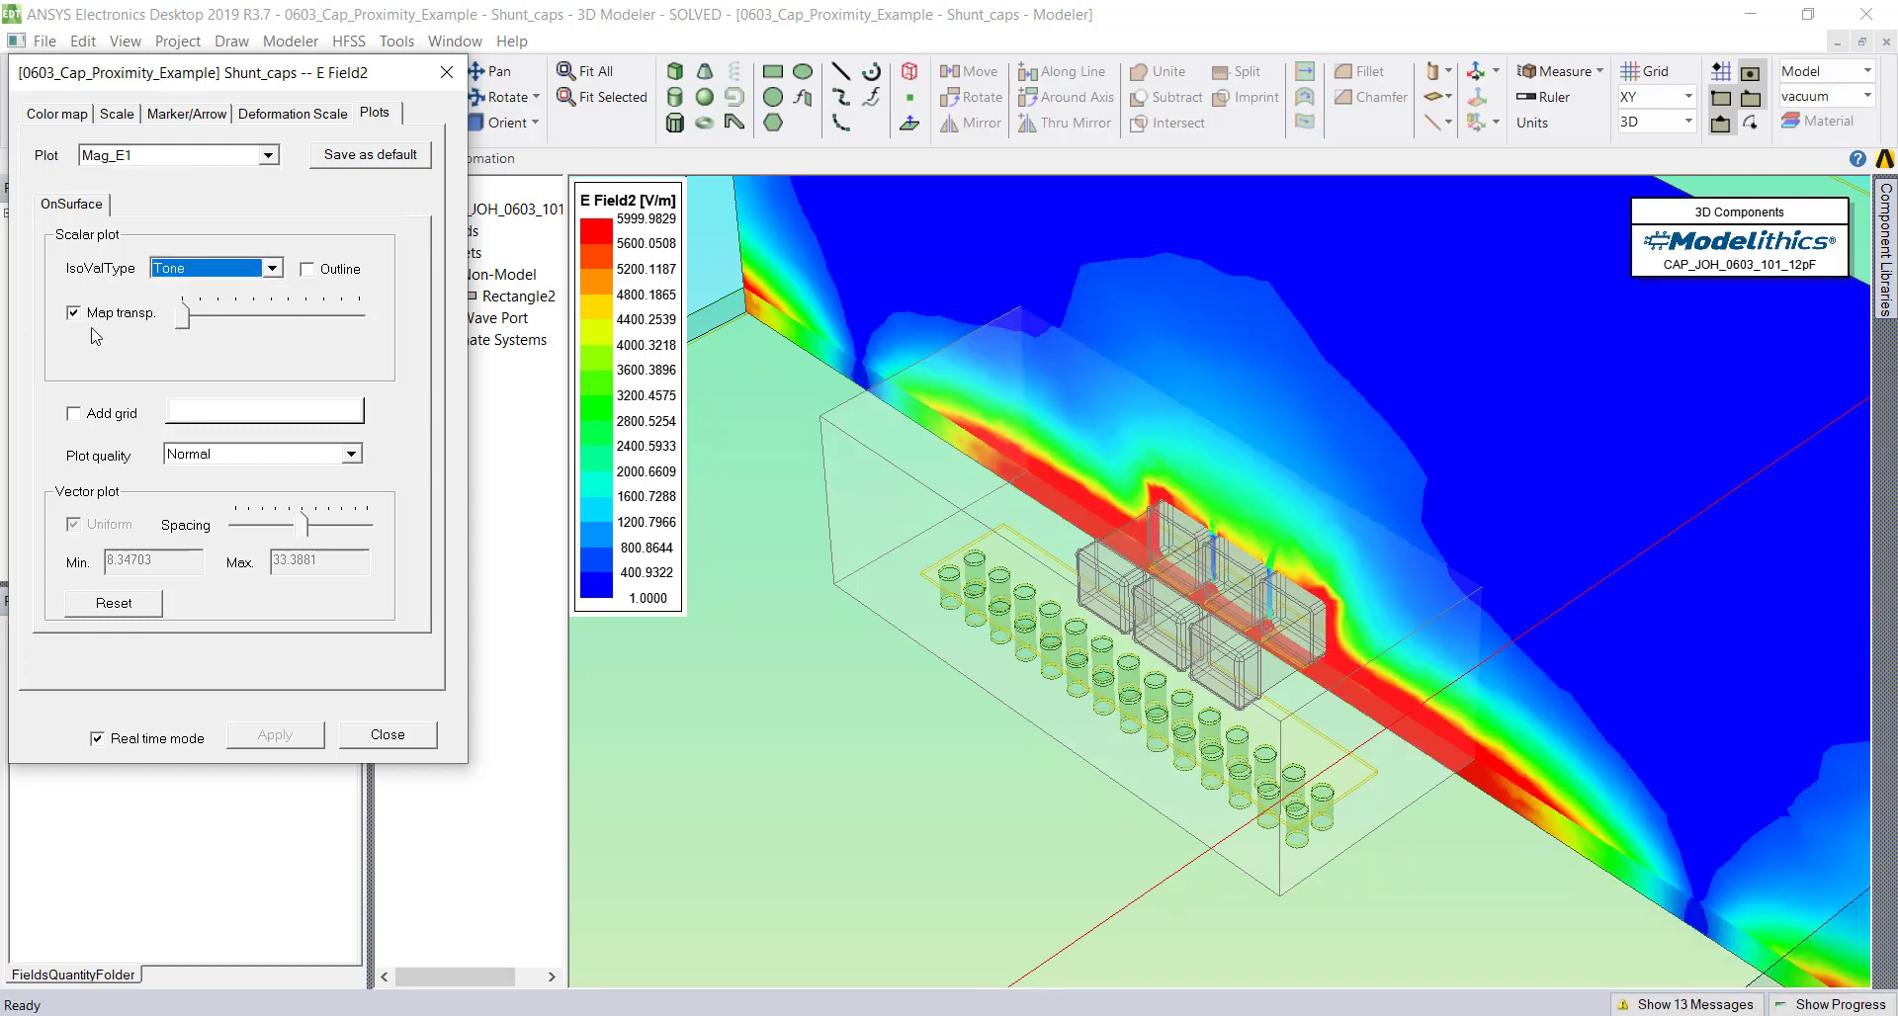
click(73, 314)
drag(182, 315, 307, 329)
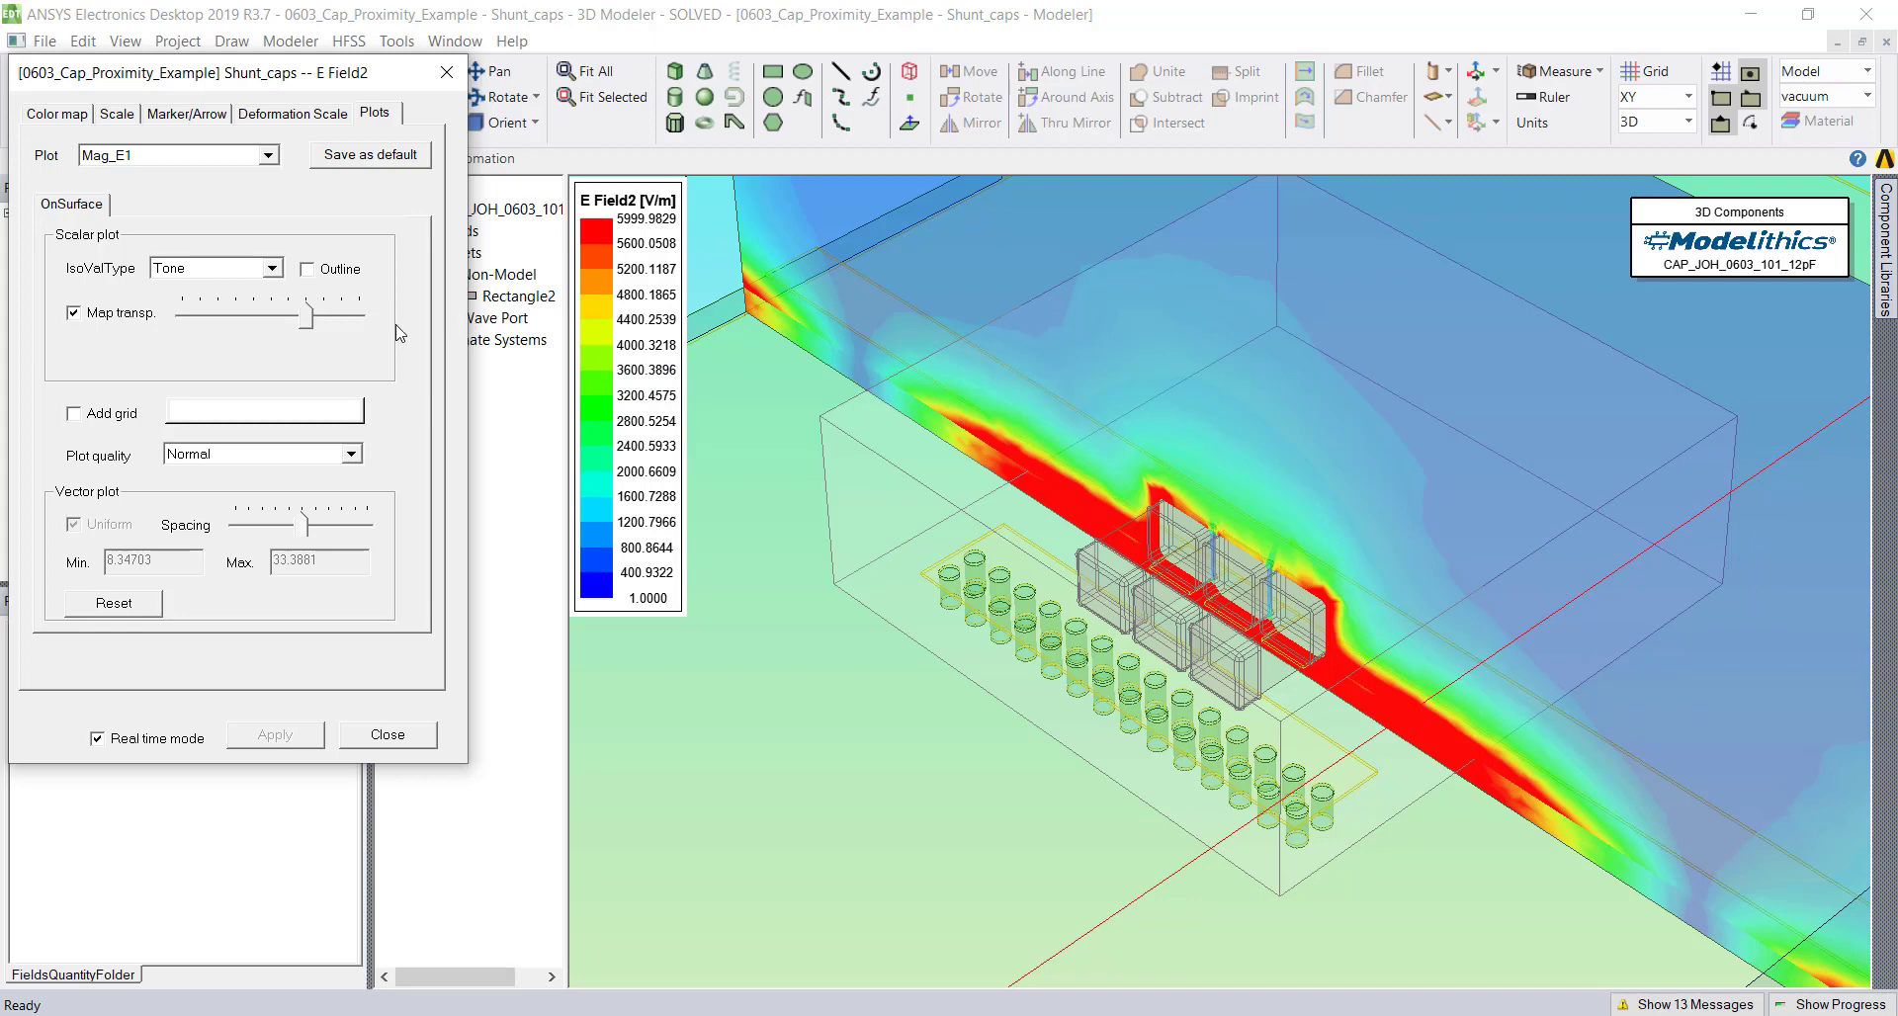
click(392, 736)
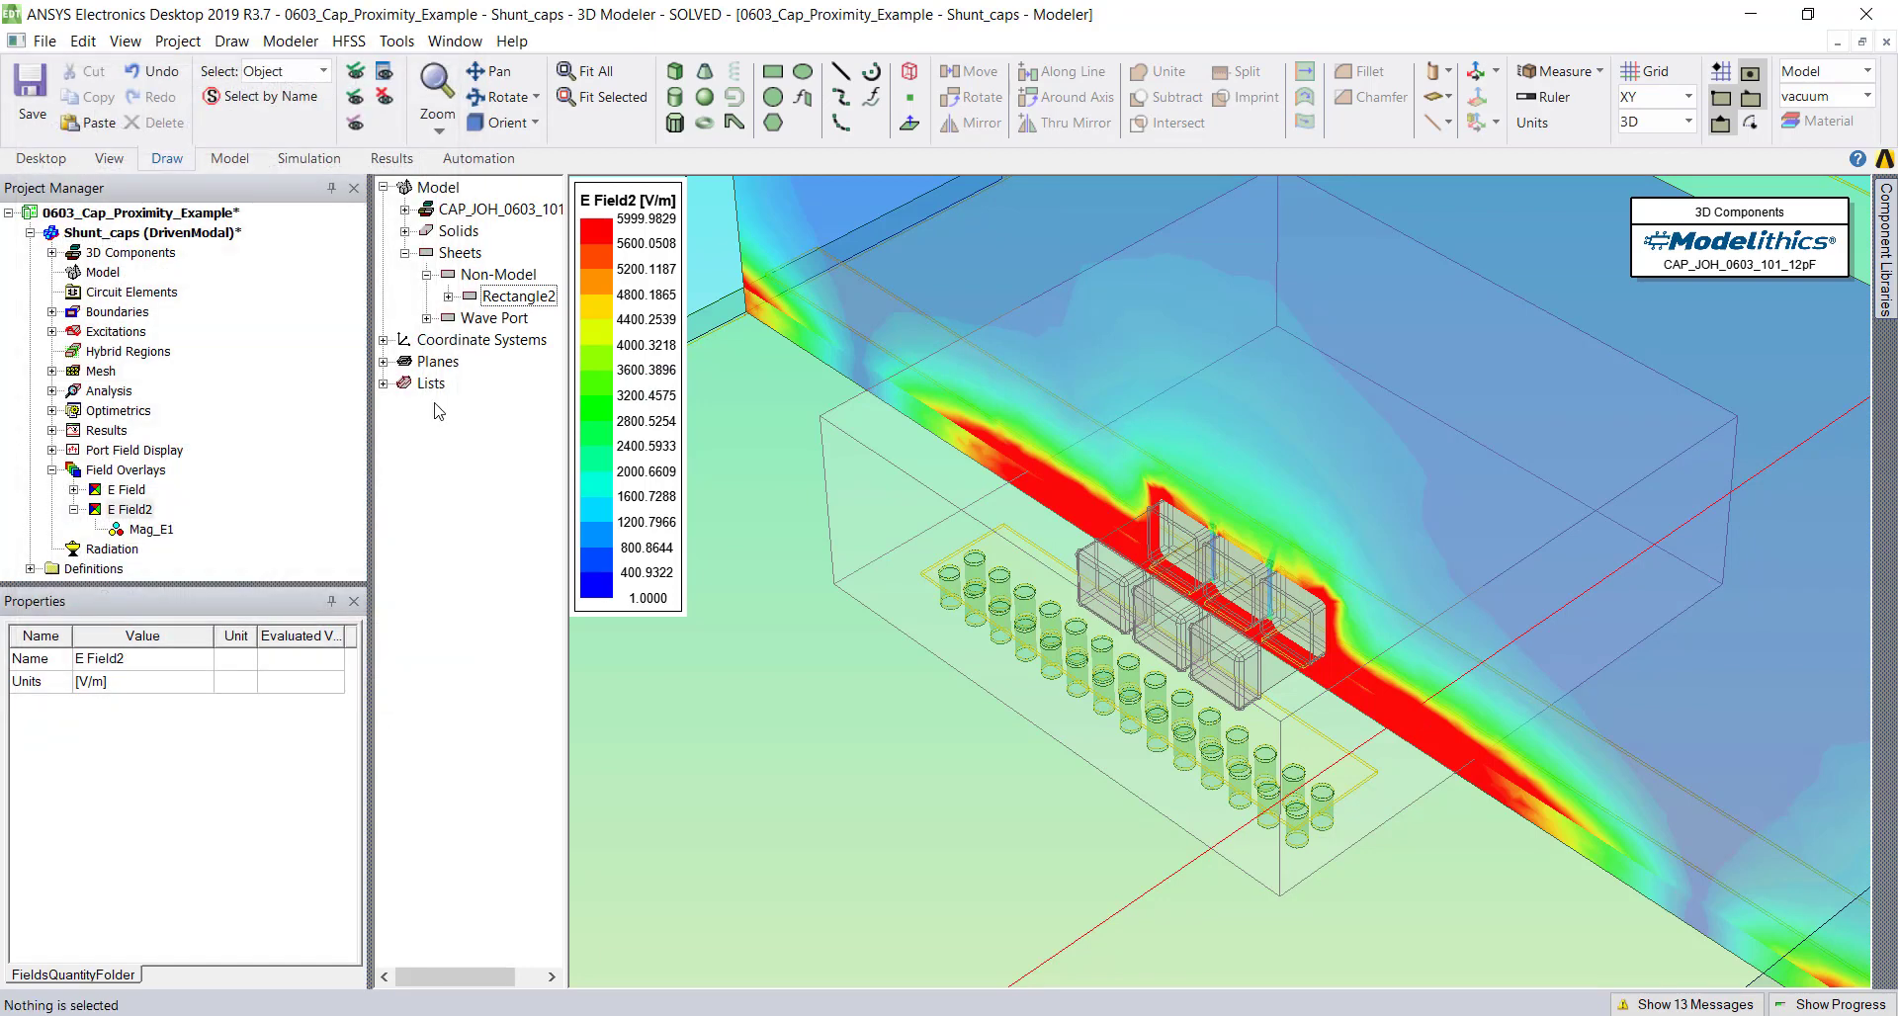
- Plot Vector_E on Rectangle2 over AllObjects into a new E Field3 folder
click(500, 297)
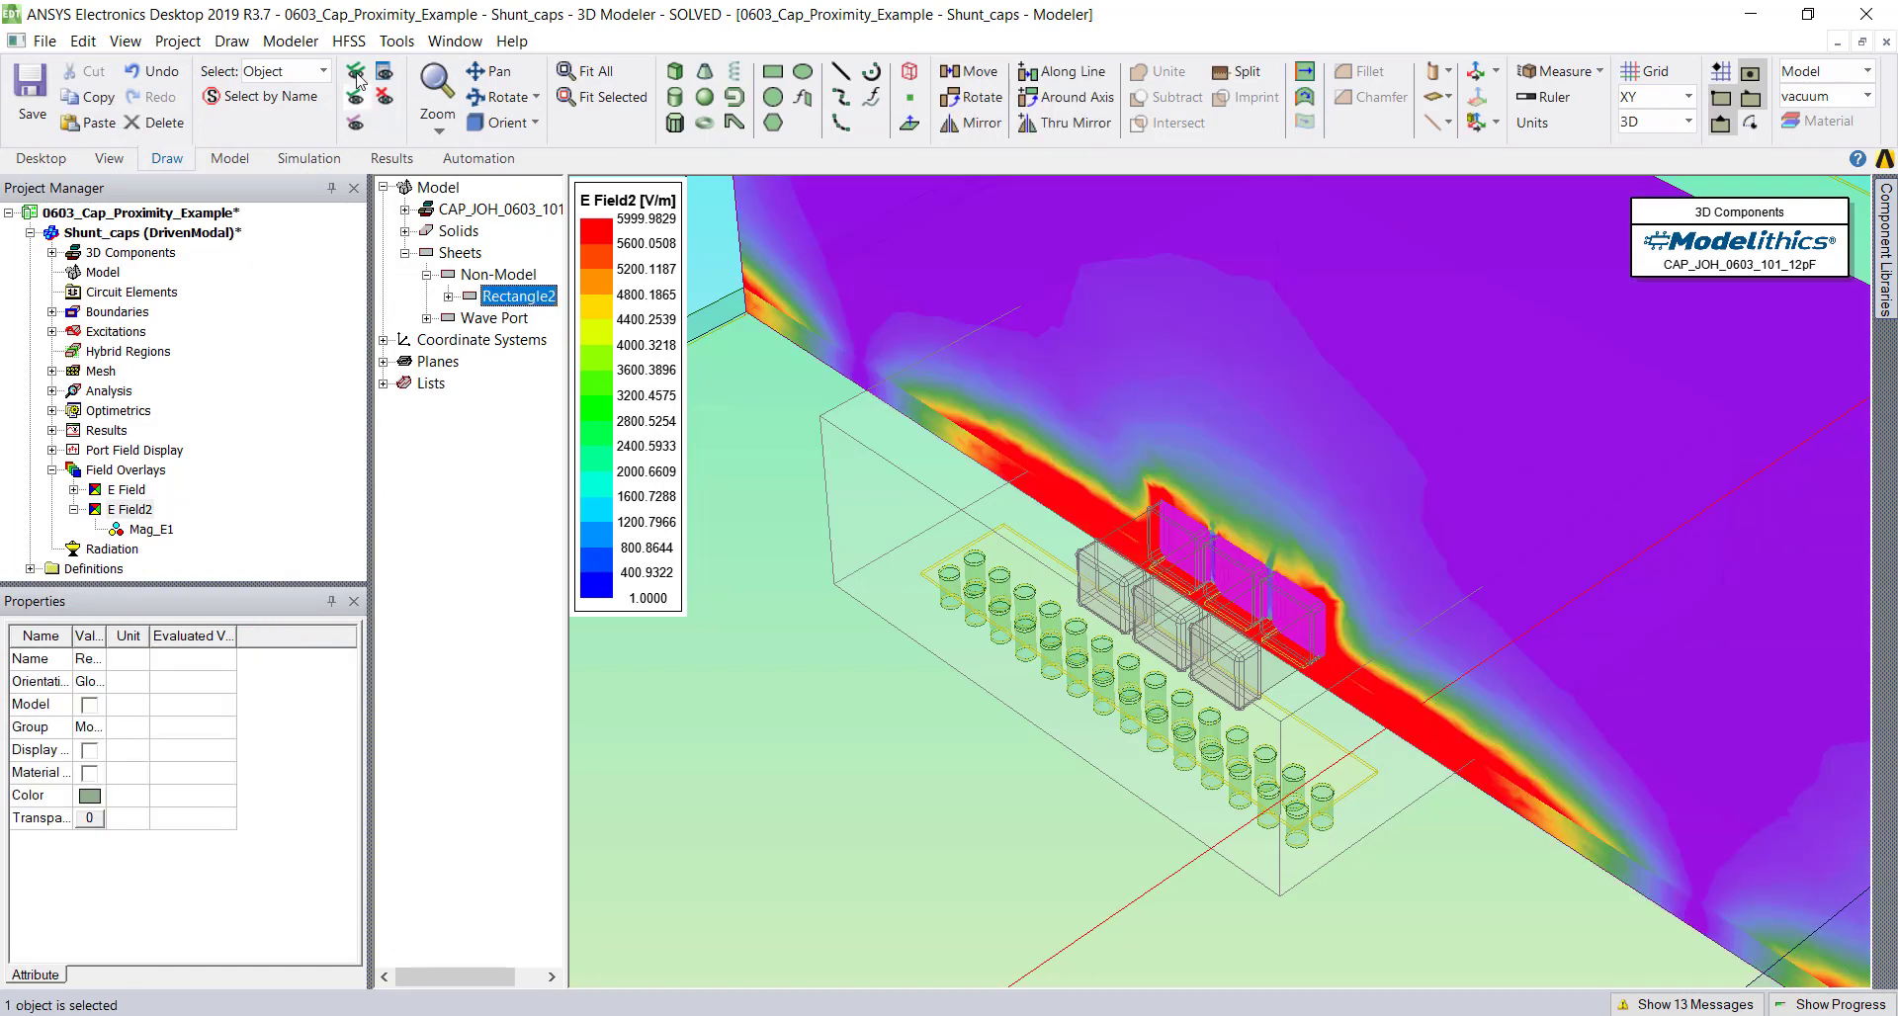
click(347, 41)
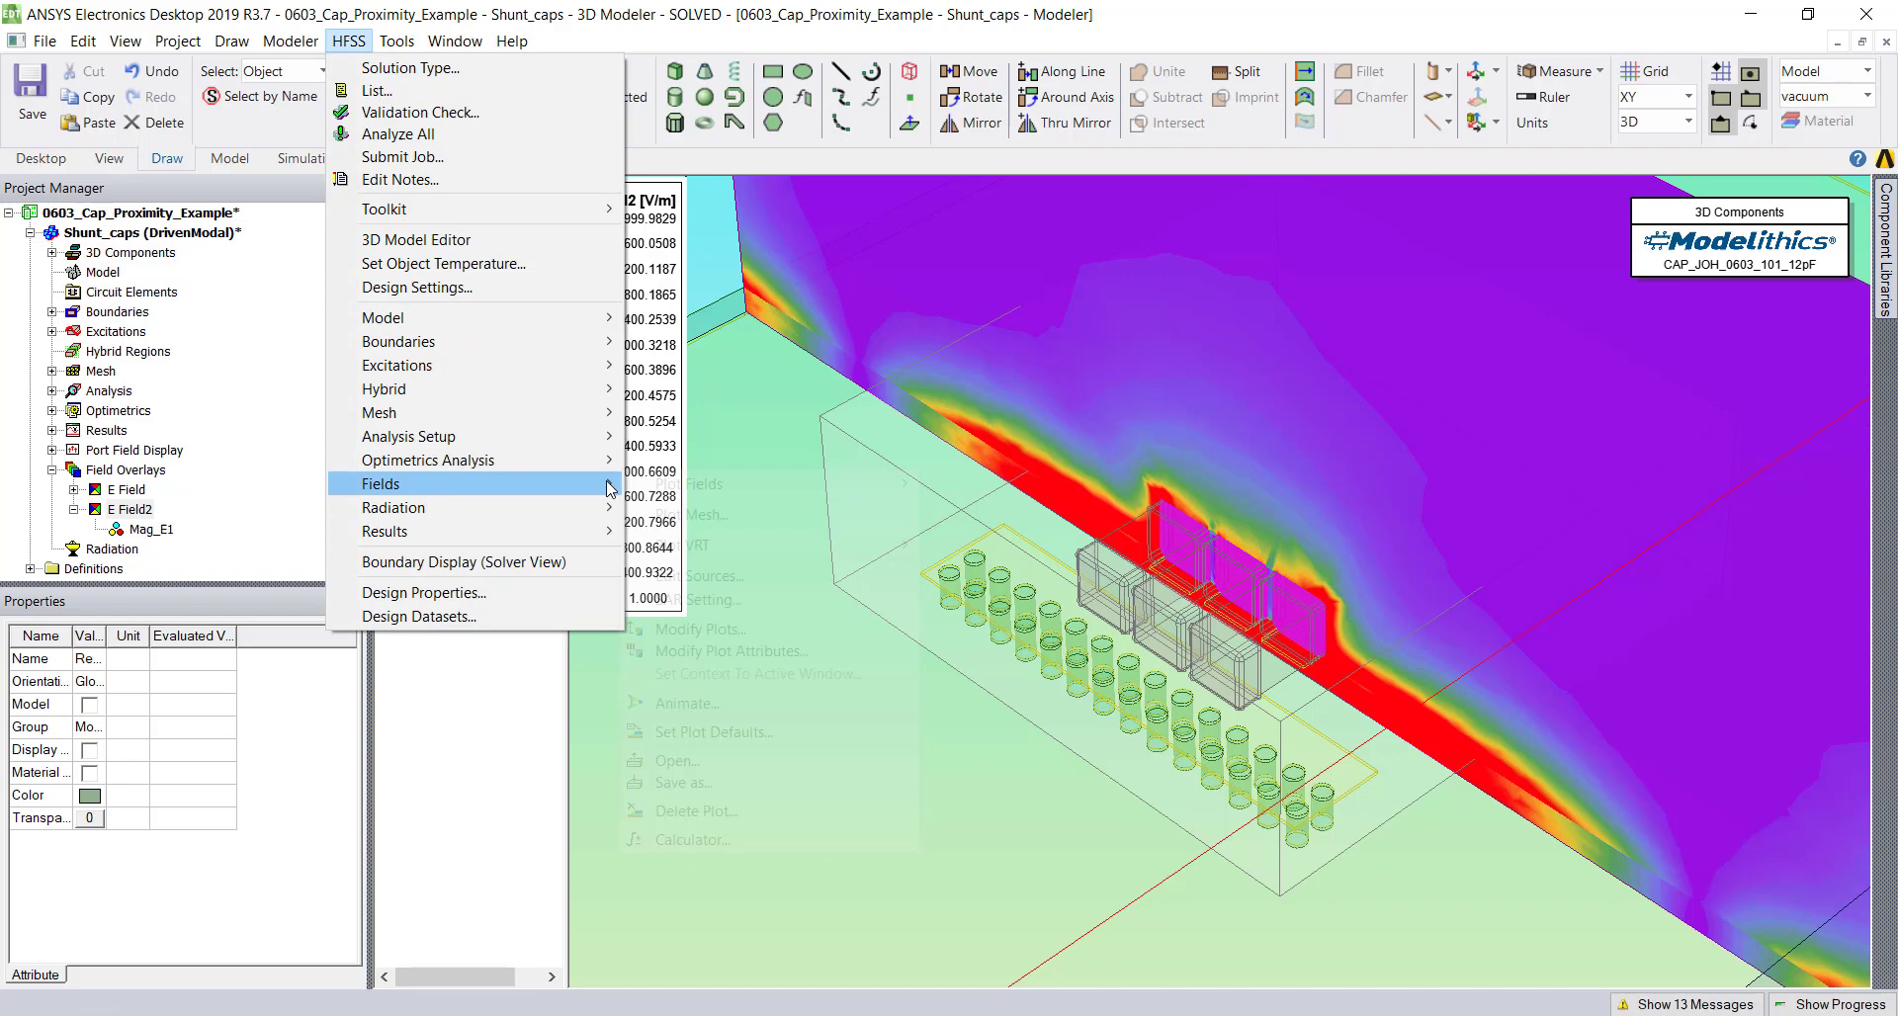
mouse_move(593, 483)
mouse_move(811, 483)
mouse_move(1041, 474)
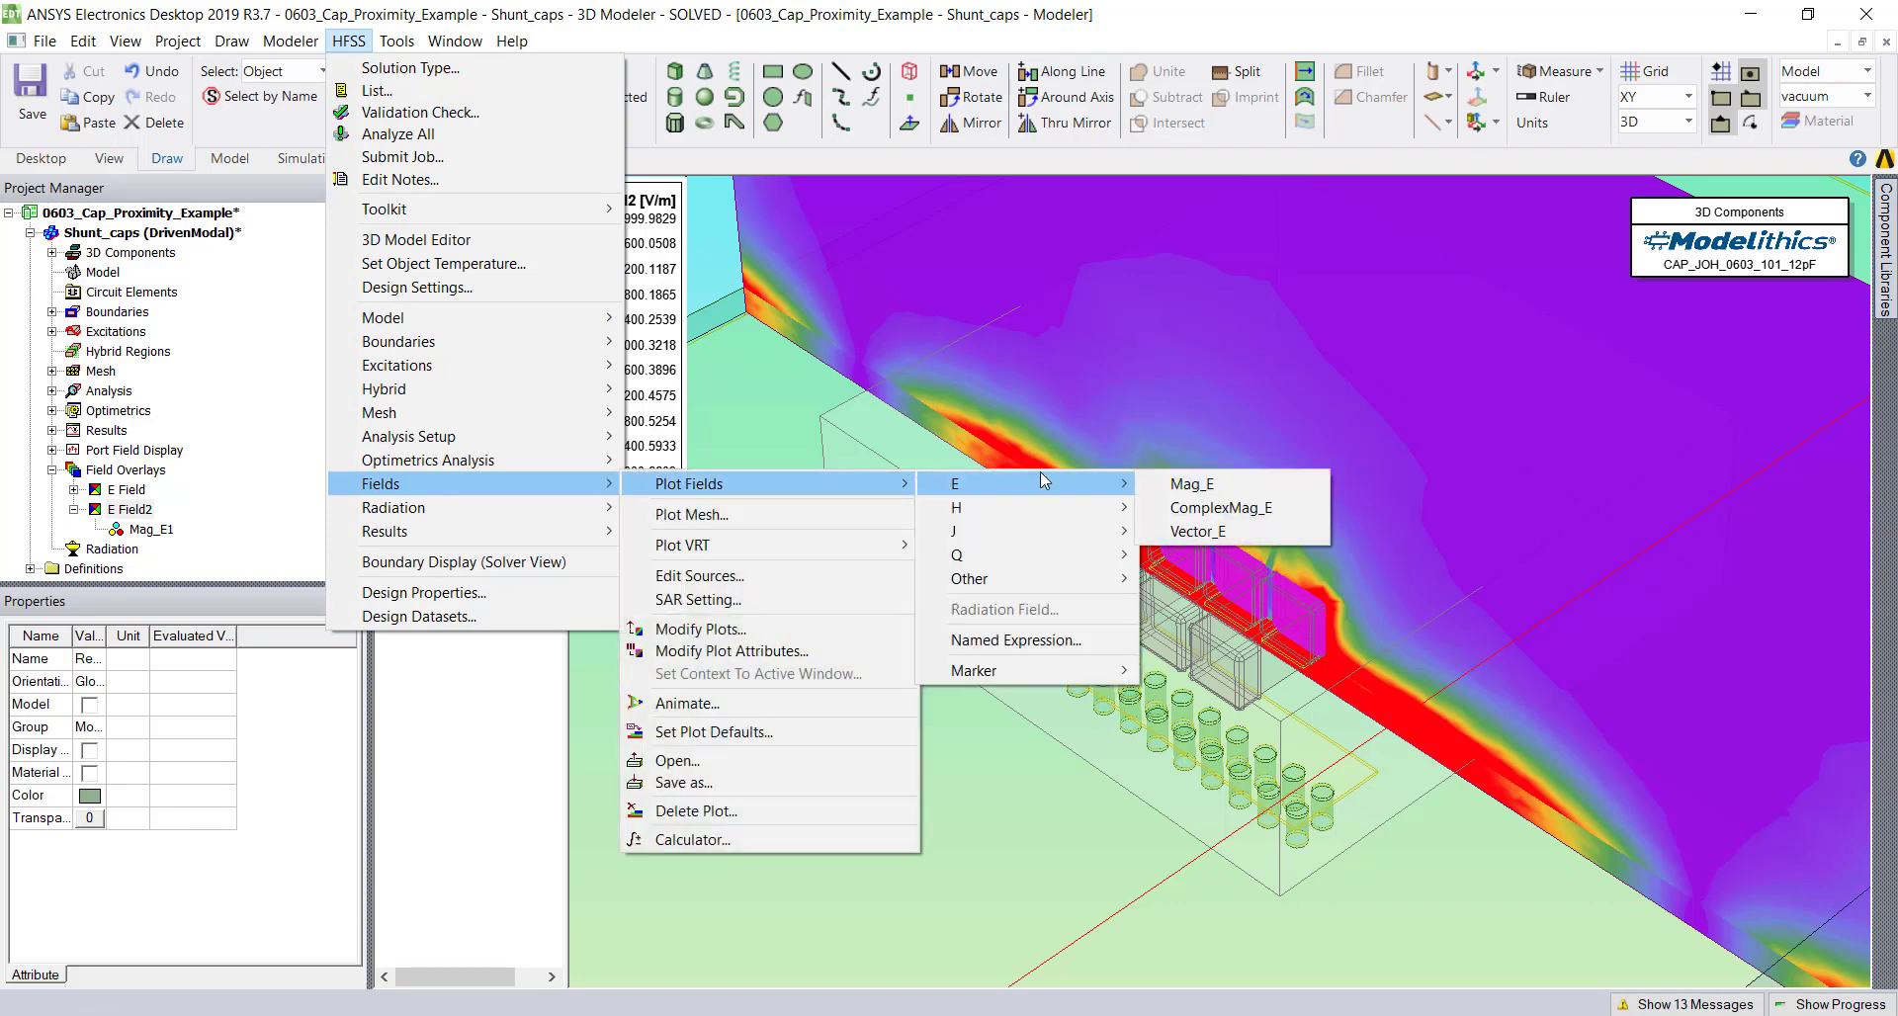
click(1256, 534)
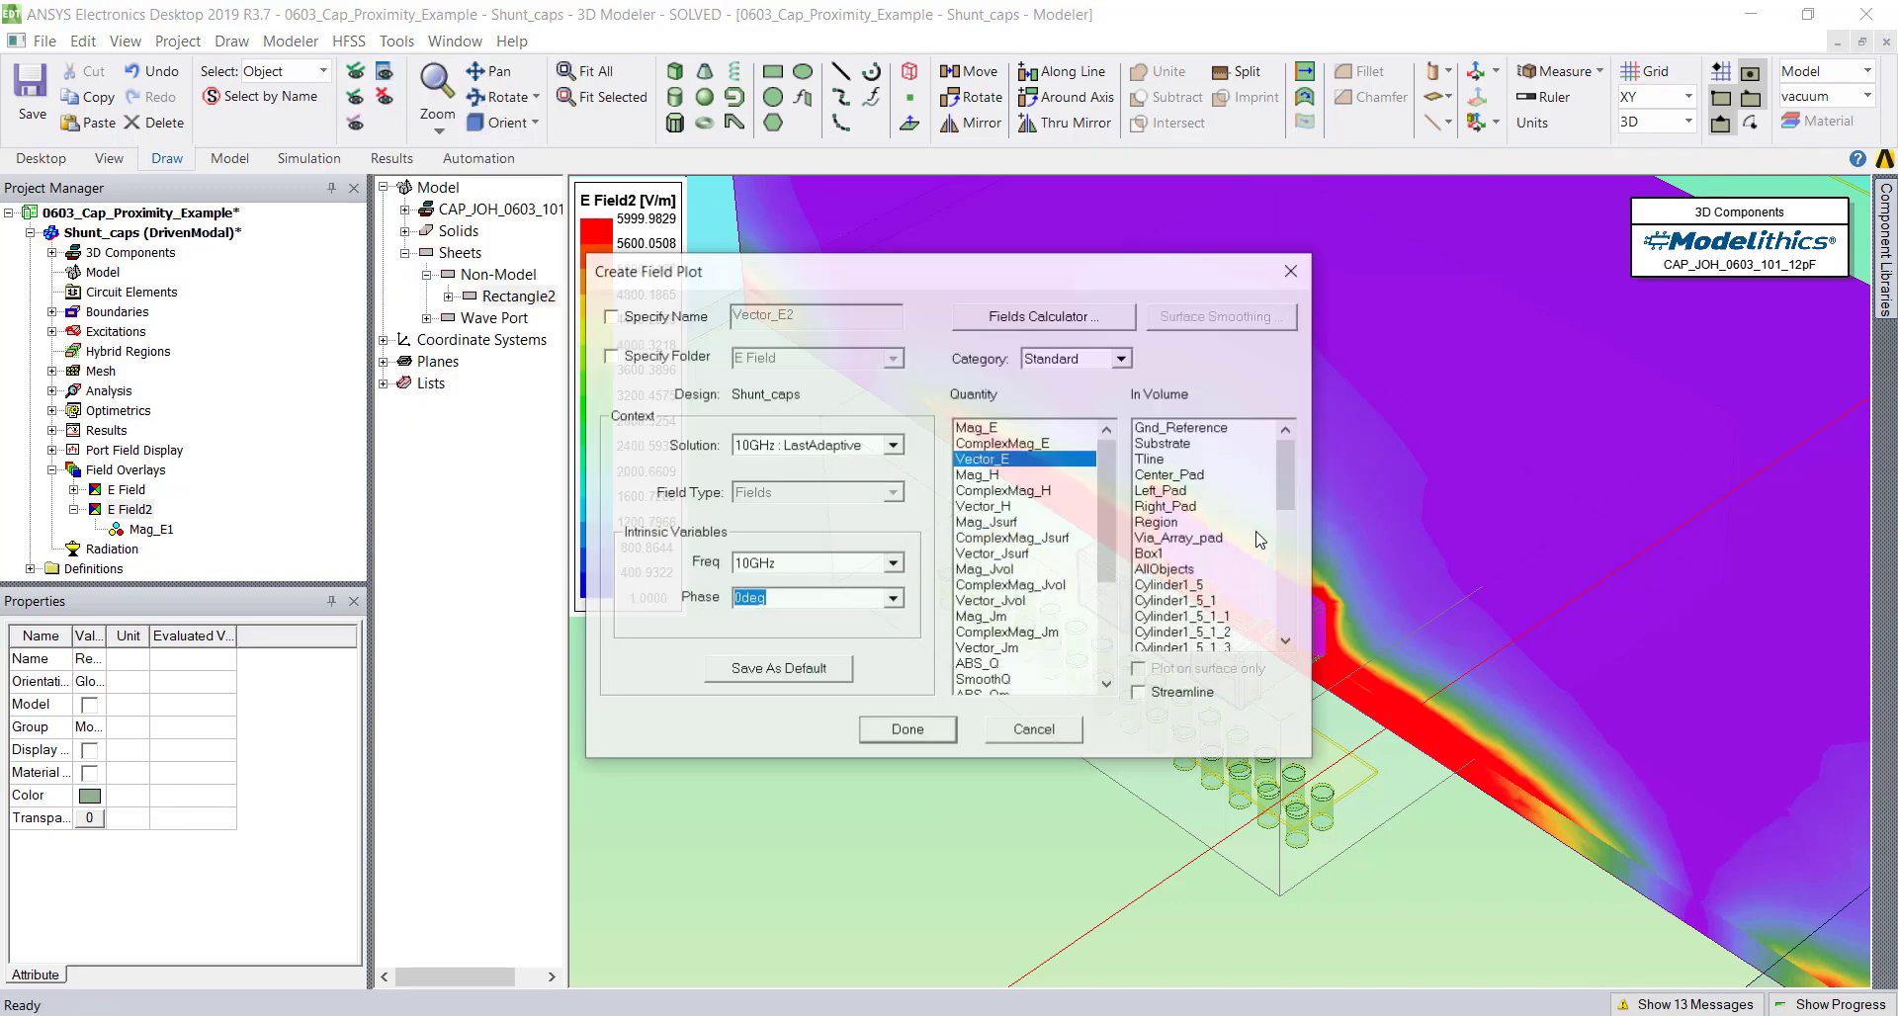
click(670, 356)
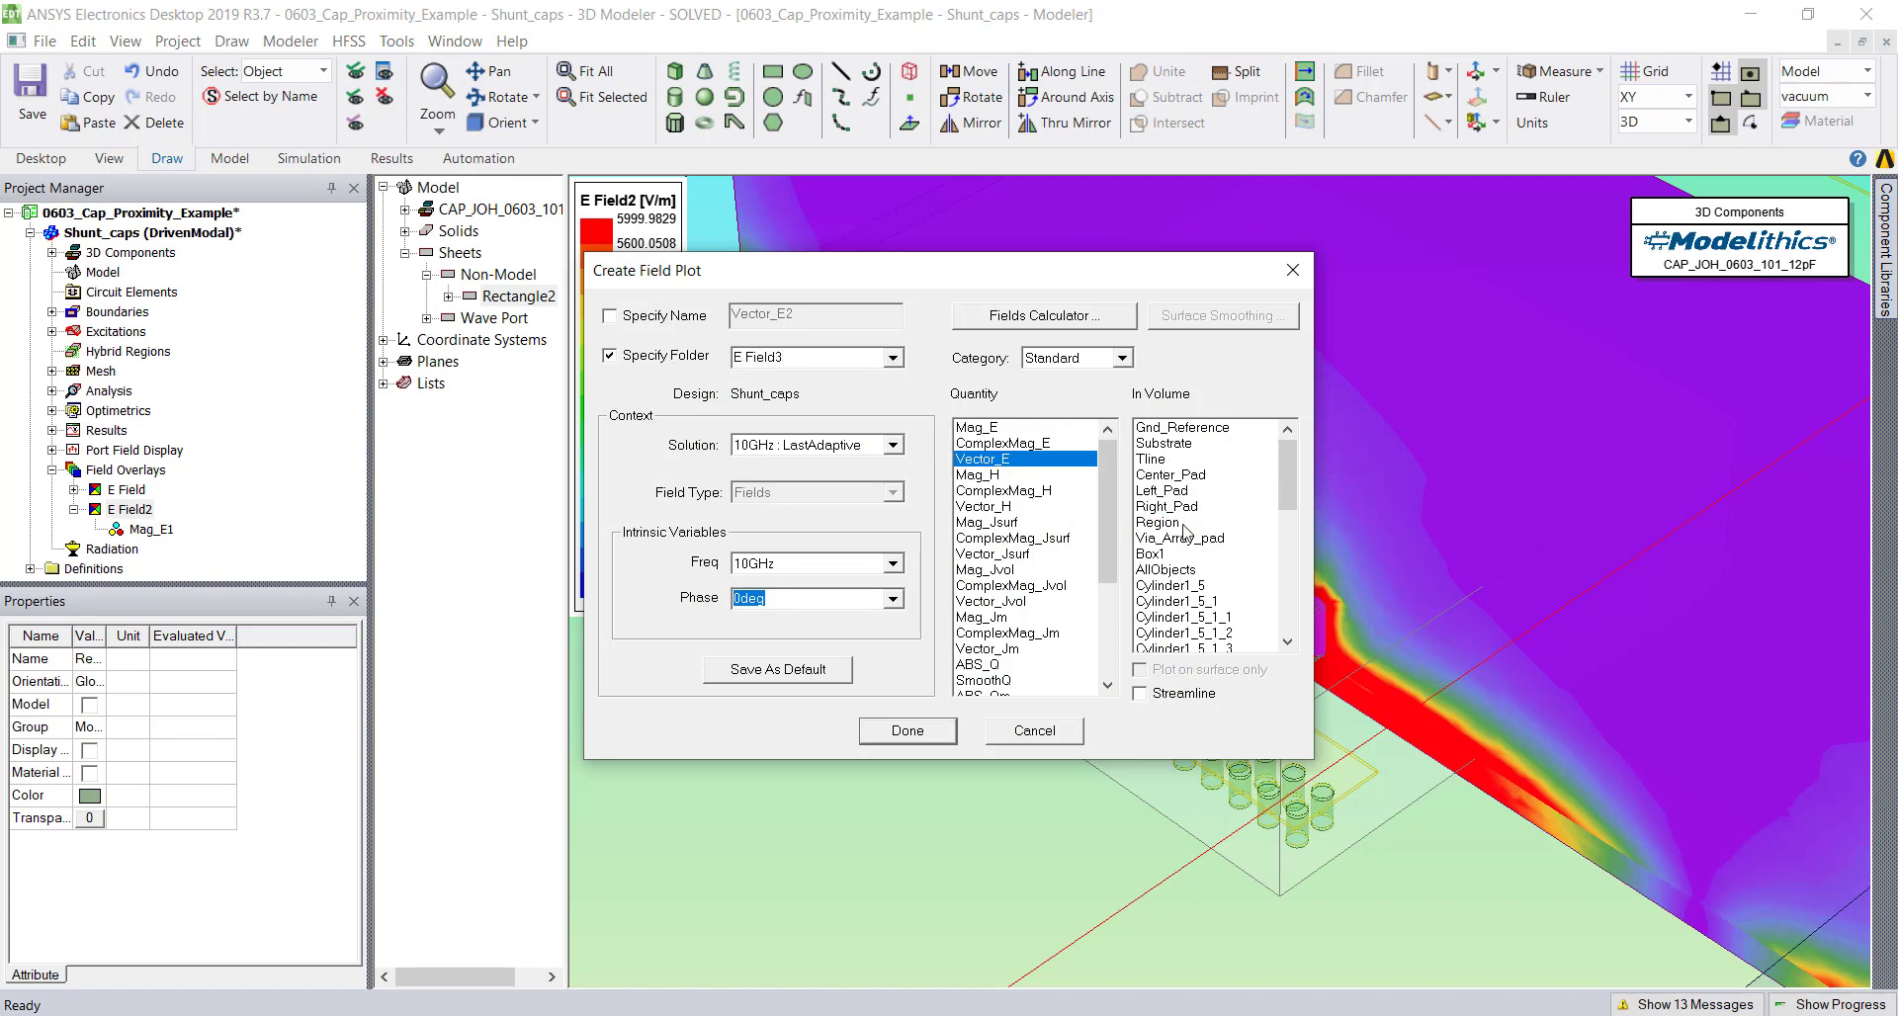
click(1172, 570)
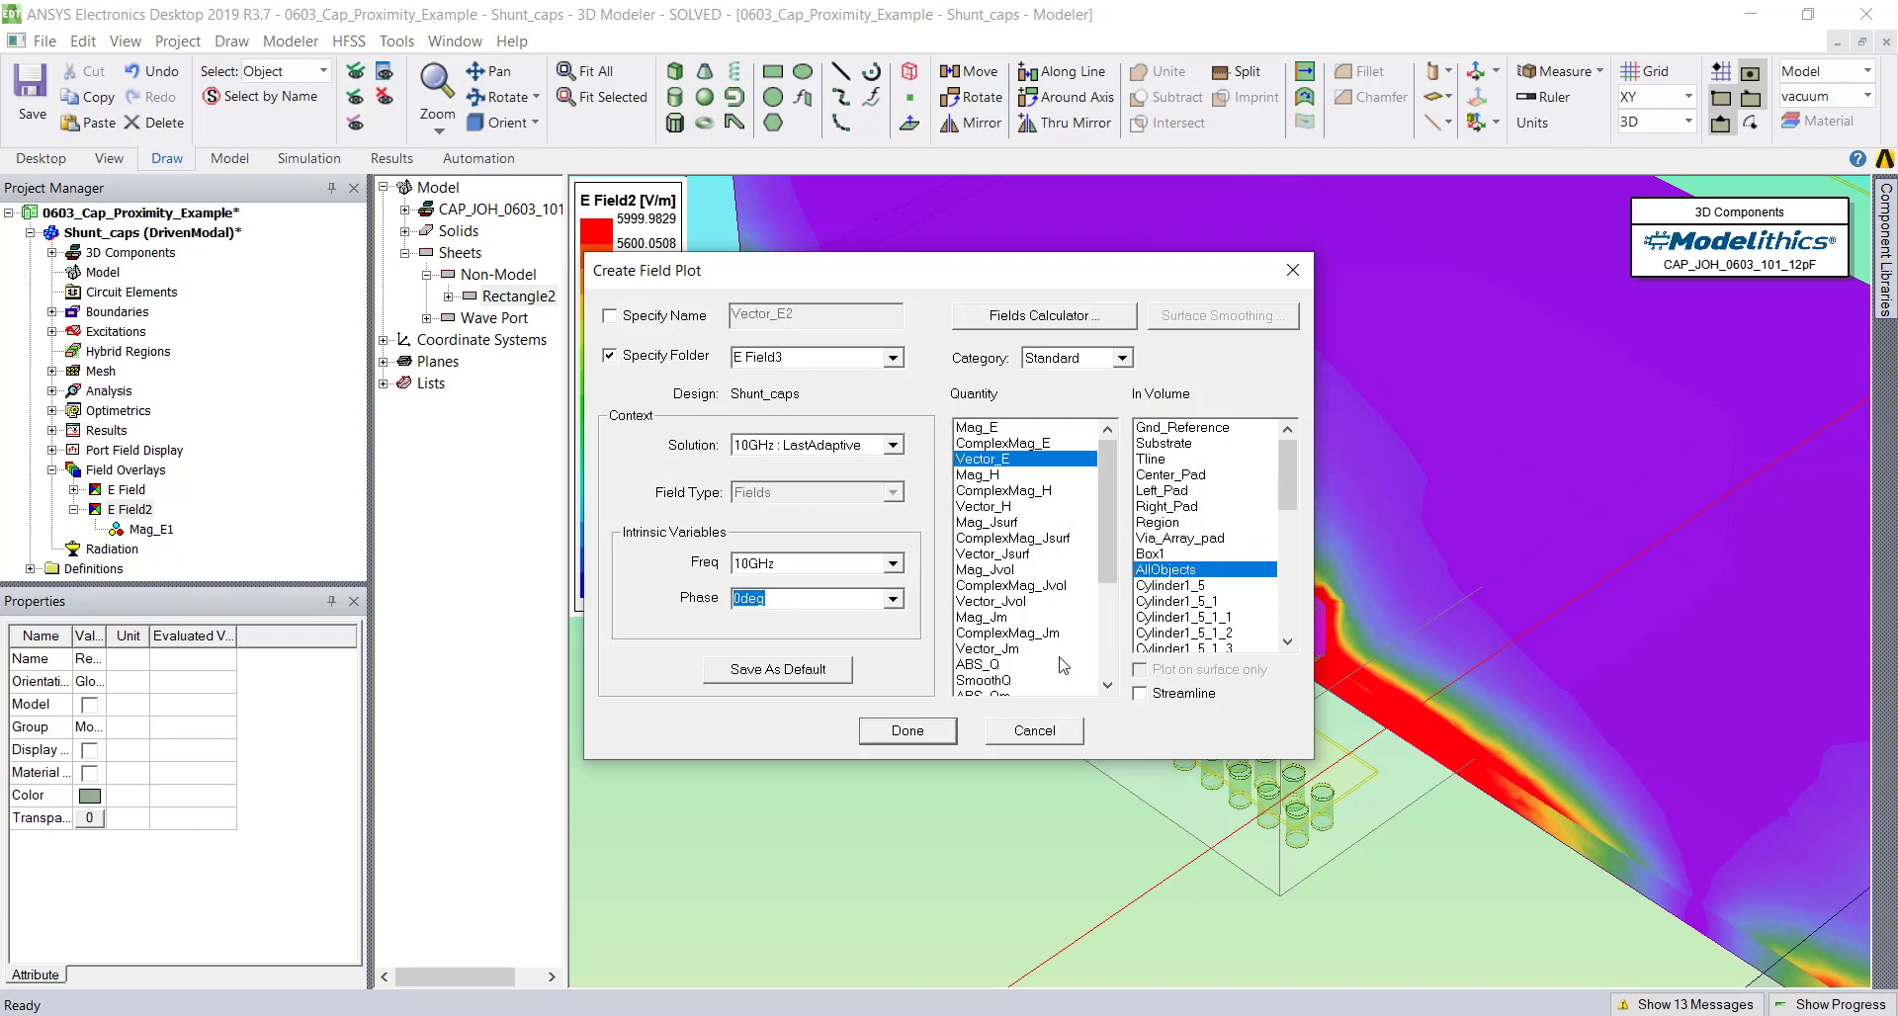
click(924, 732)
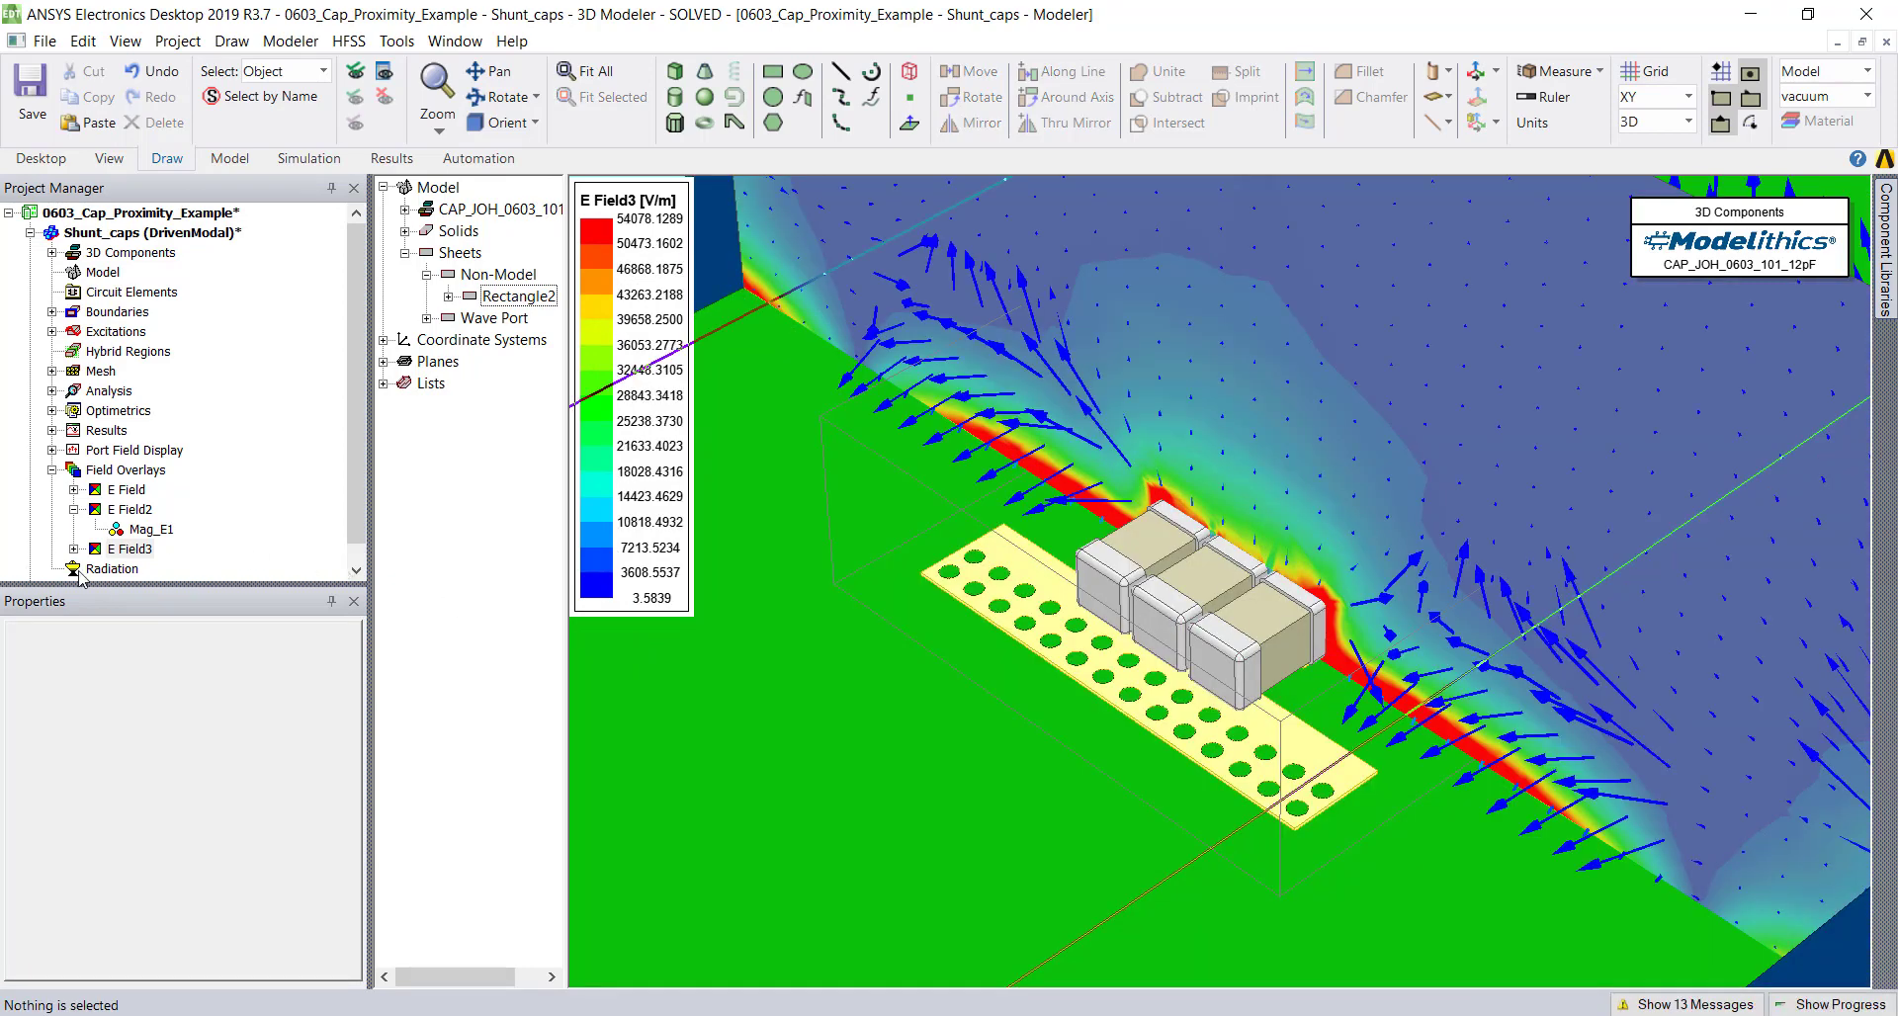
- Turn off Plot Visibility for the Mag_E1 magnitude plot of E Field2
click(128, 548)
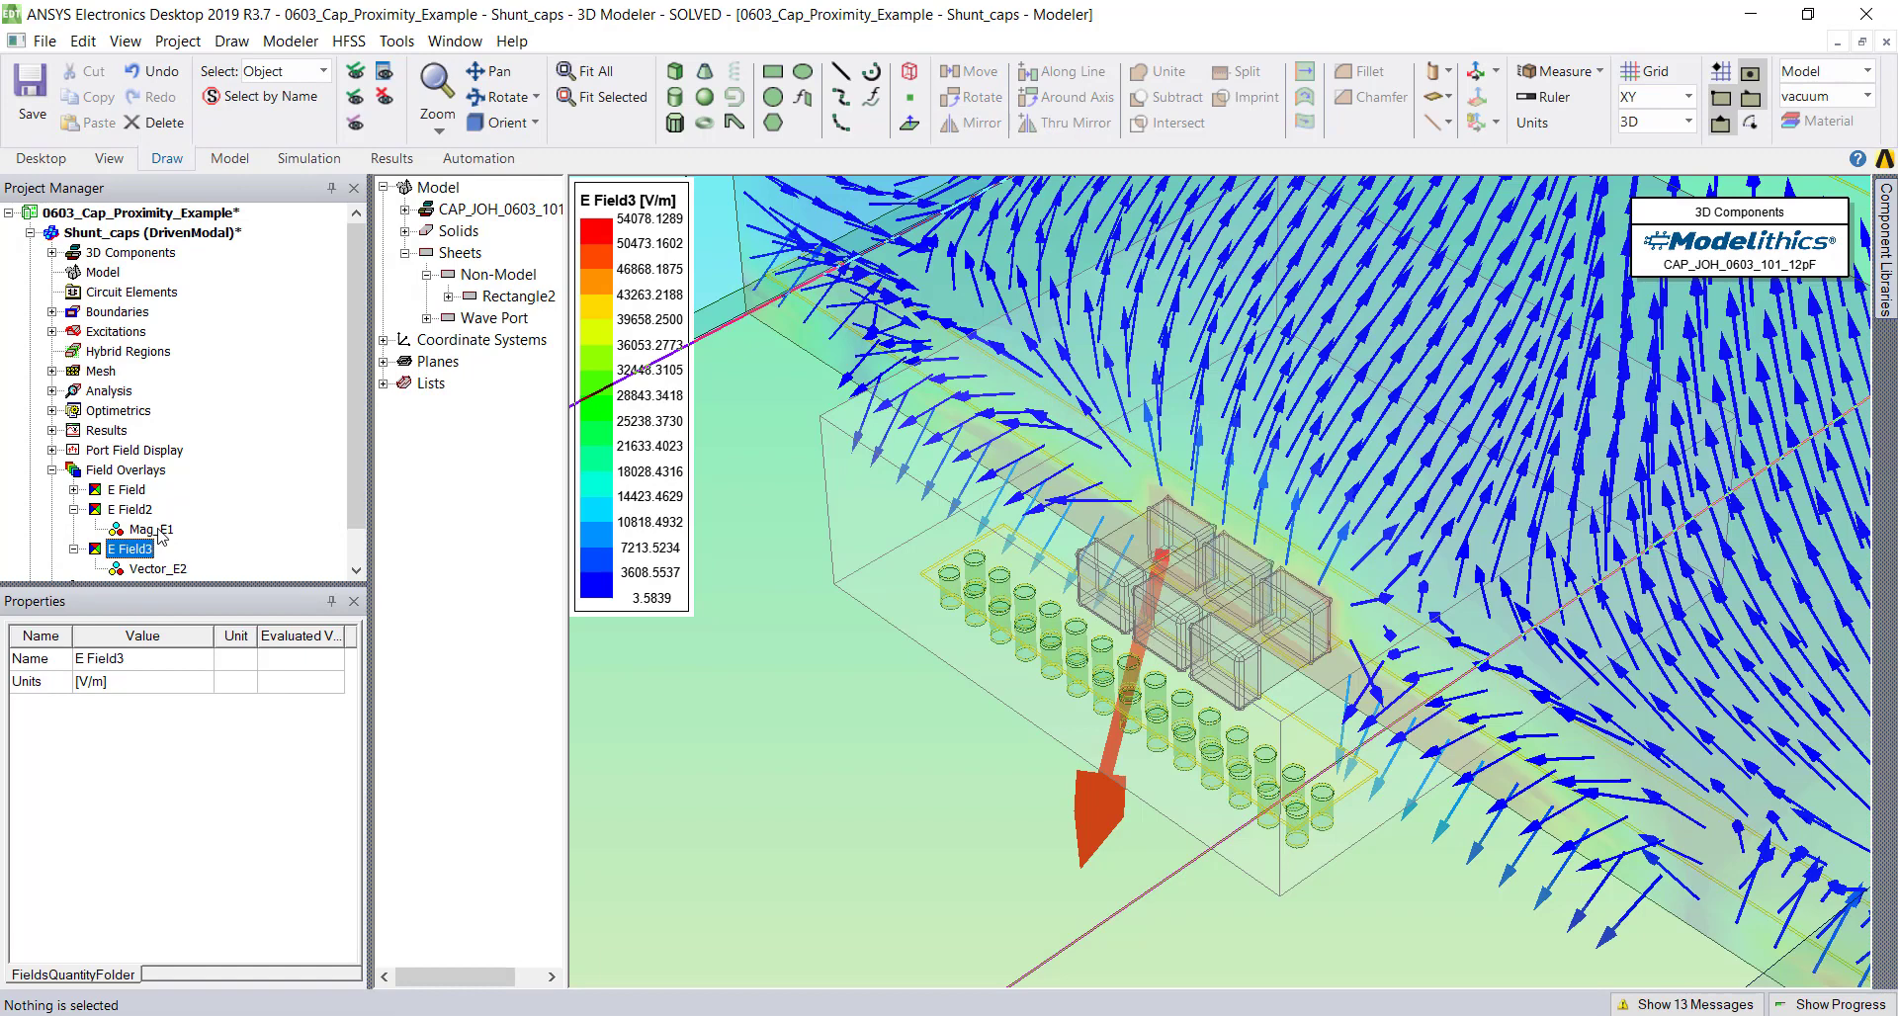
click(150, 530)
right_click(160, 530)
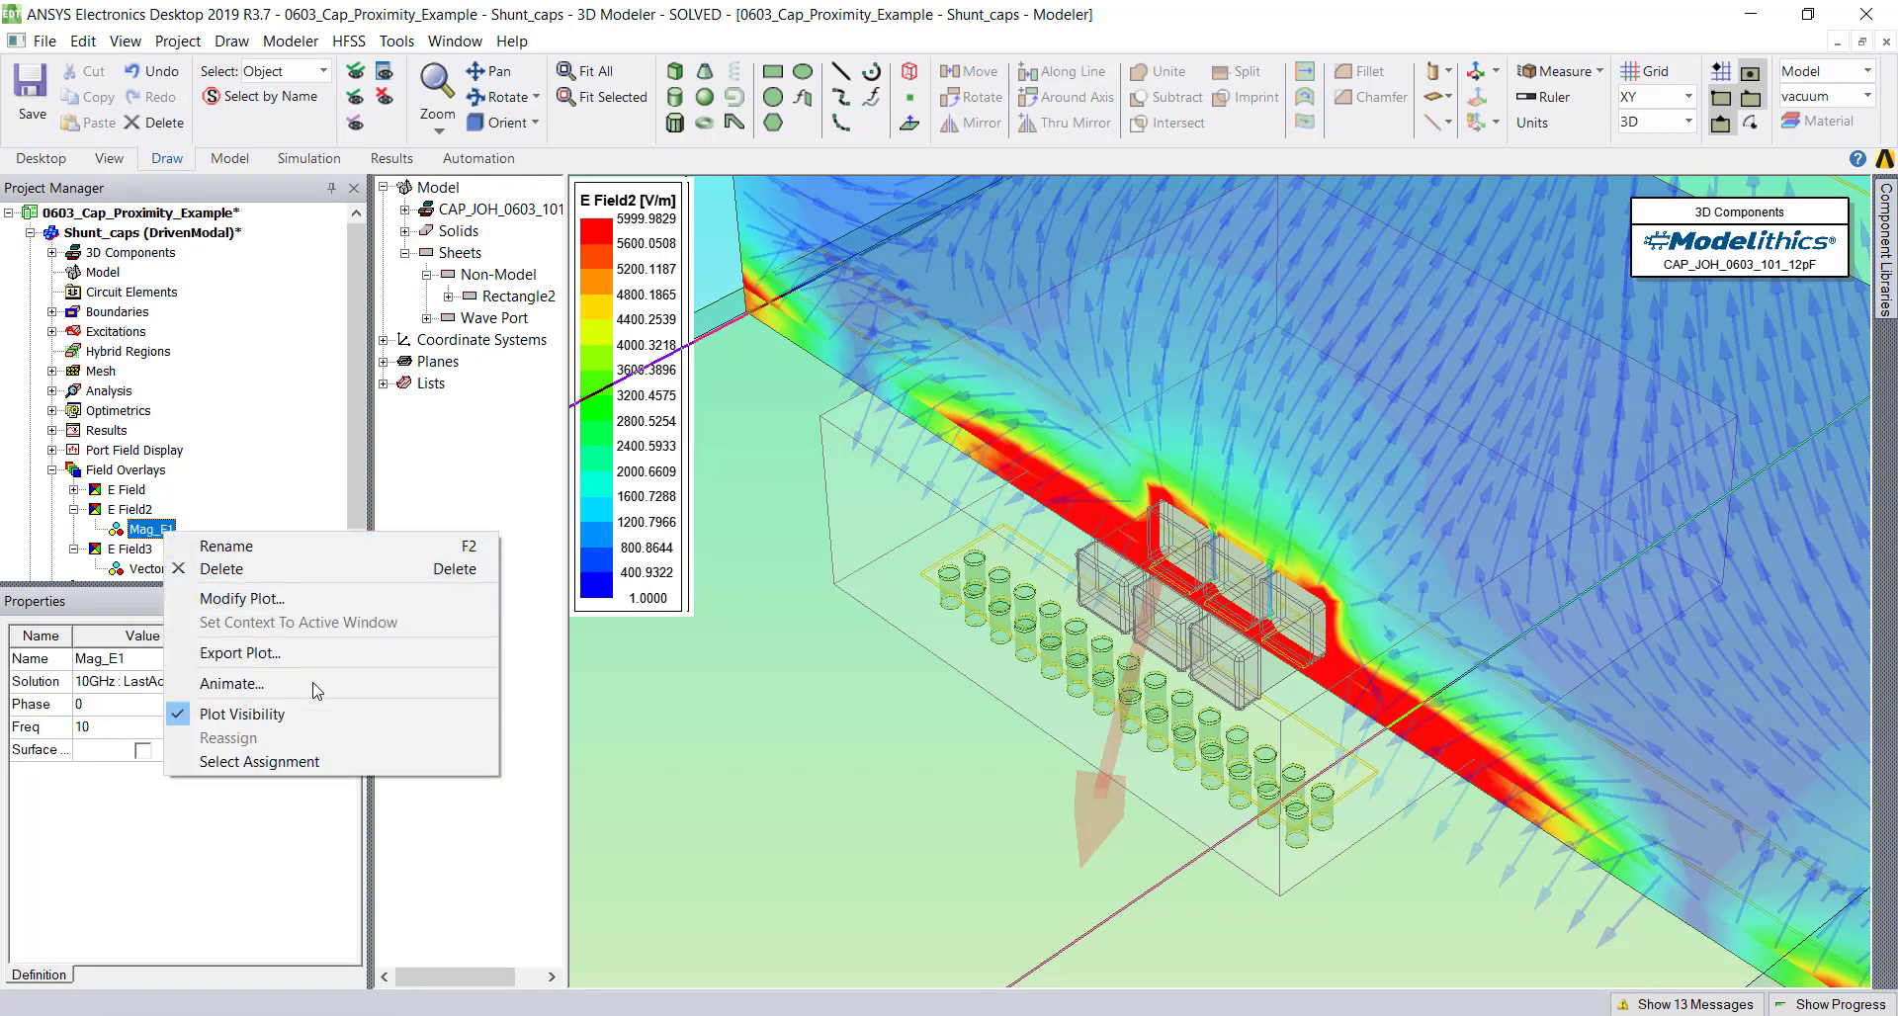
click(242, 714)
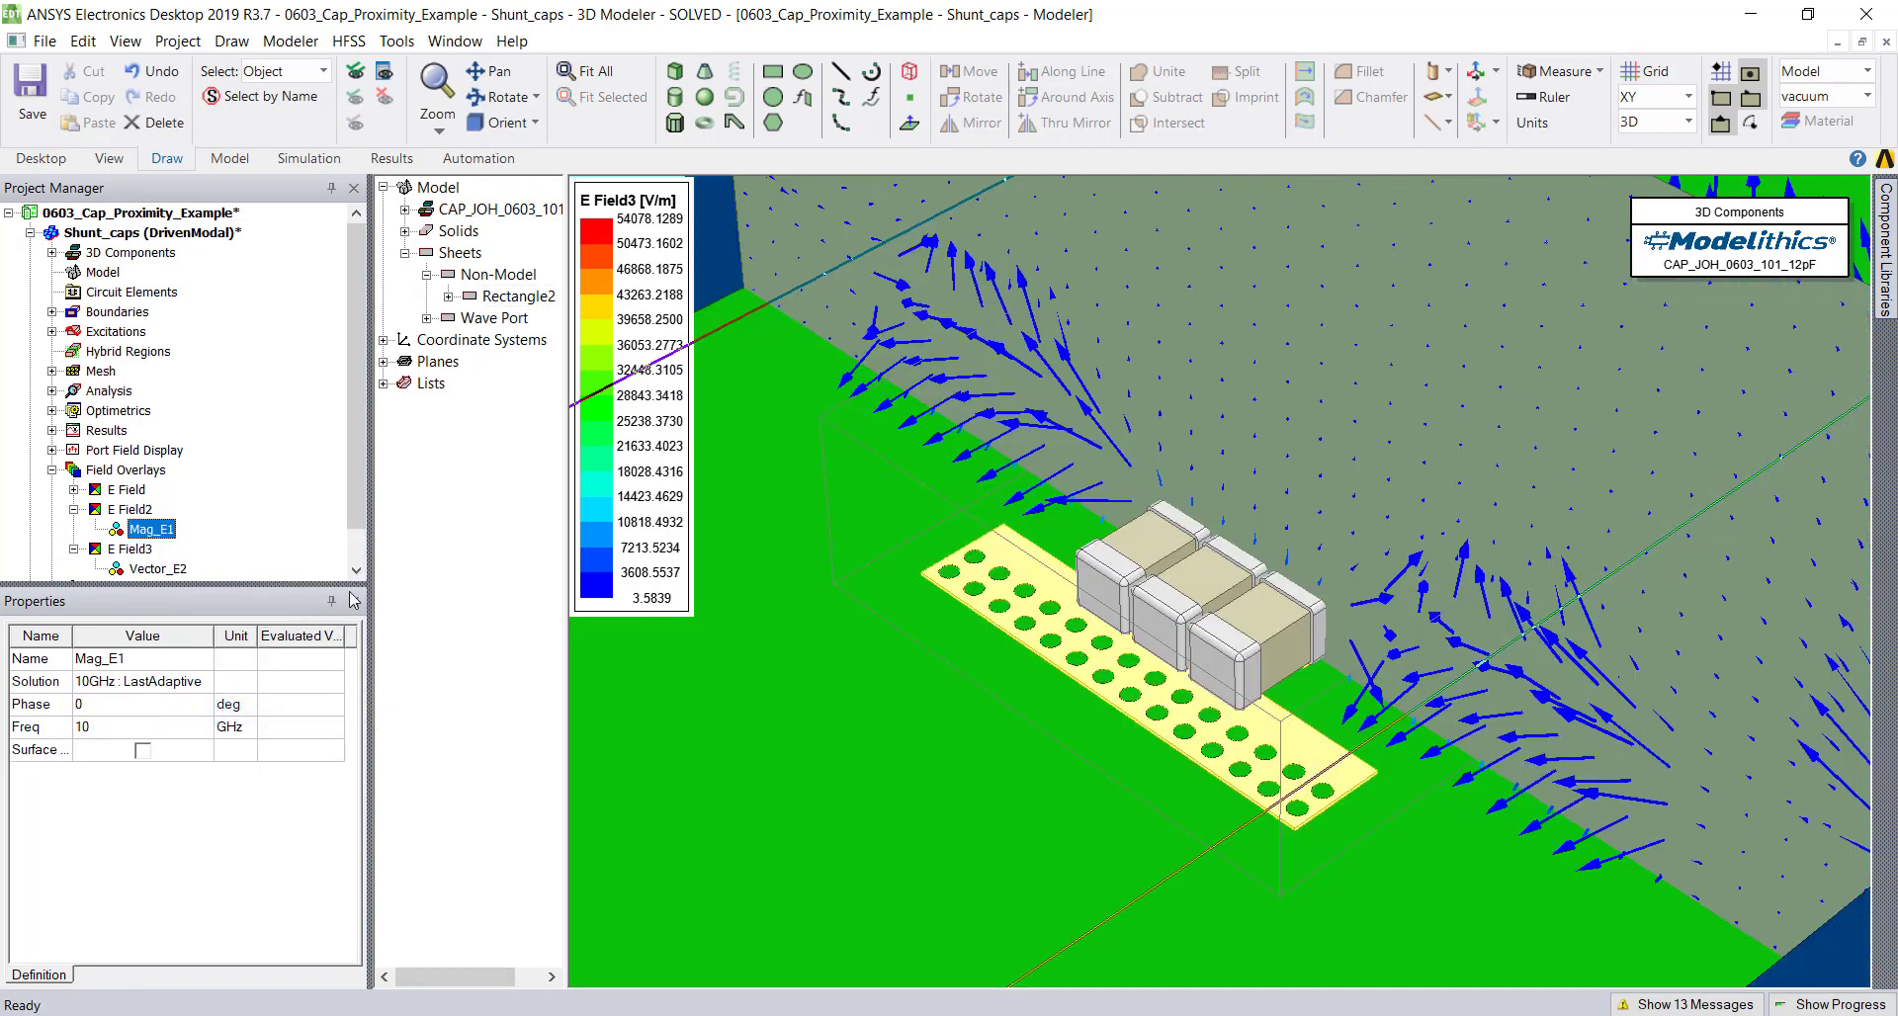
- Select Vector_E2 and frame the view frontally on the vector plane
click(140, 570)
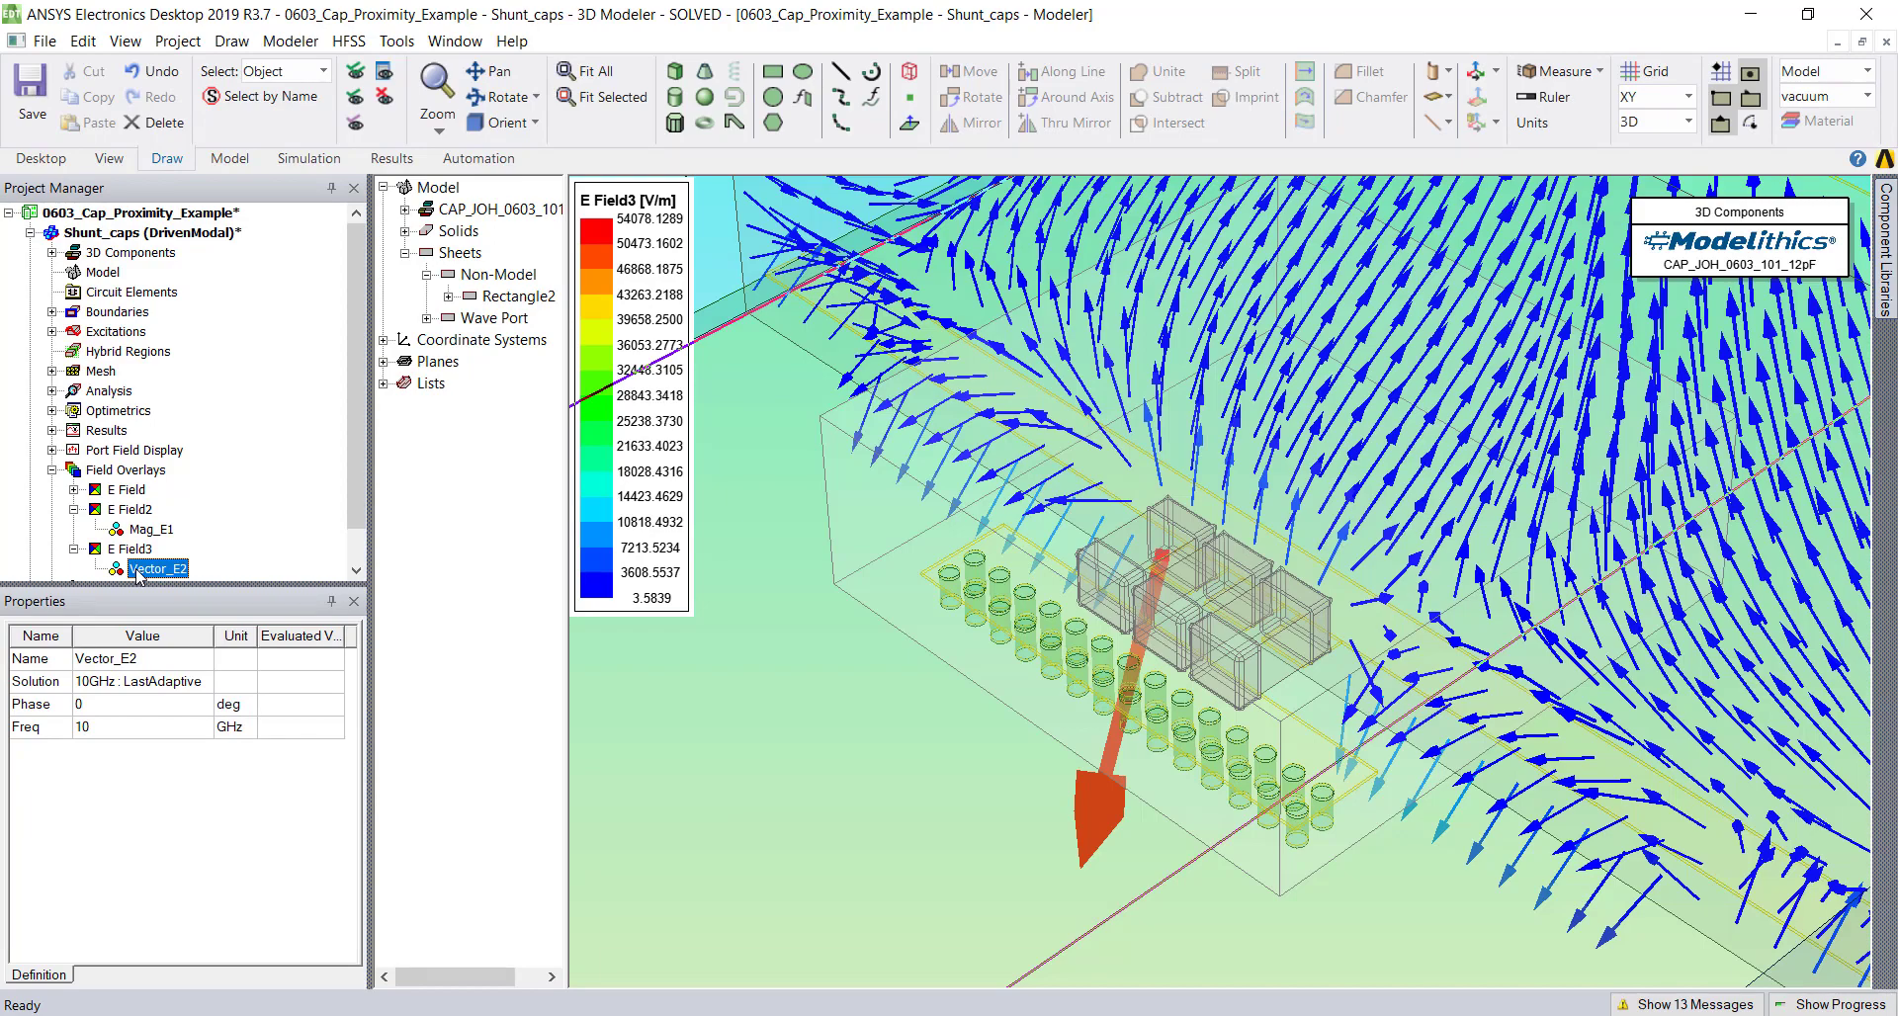
click(578, 74)
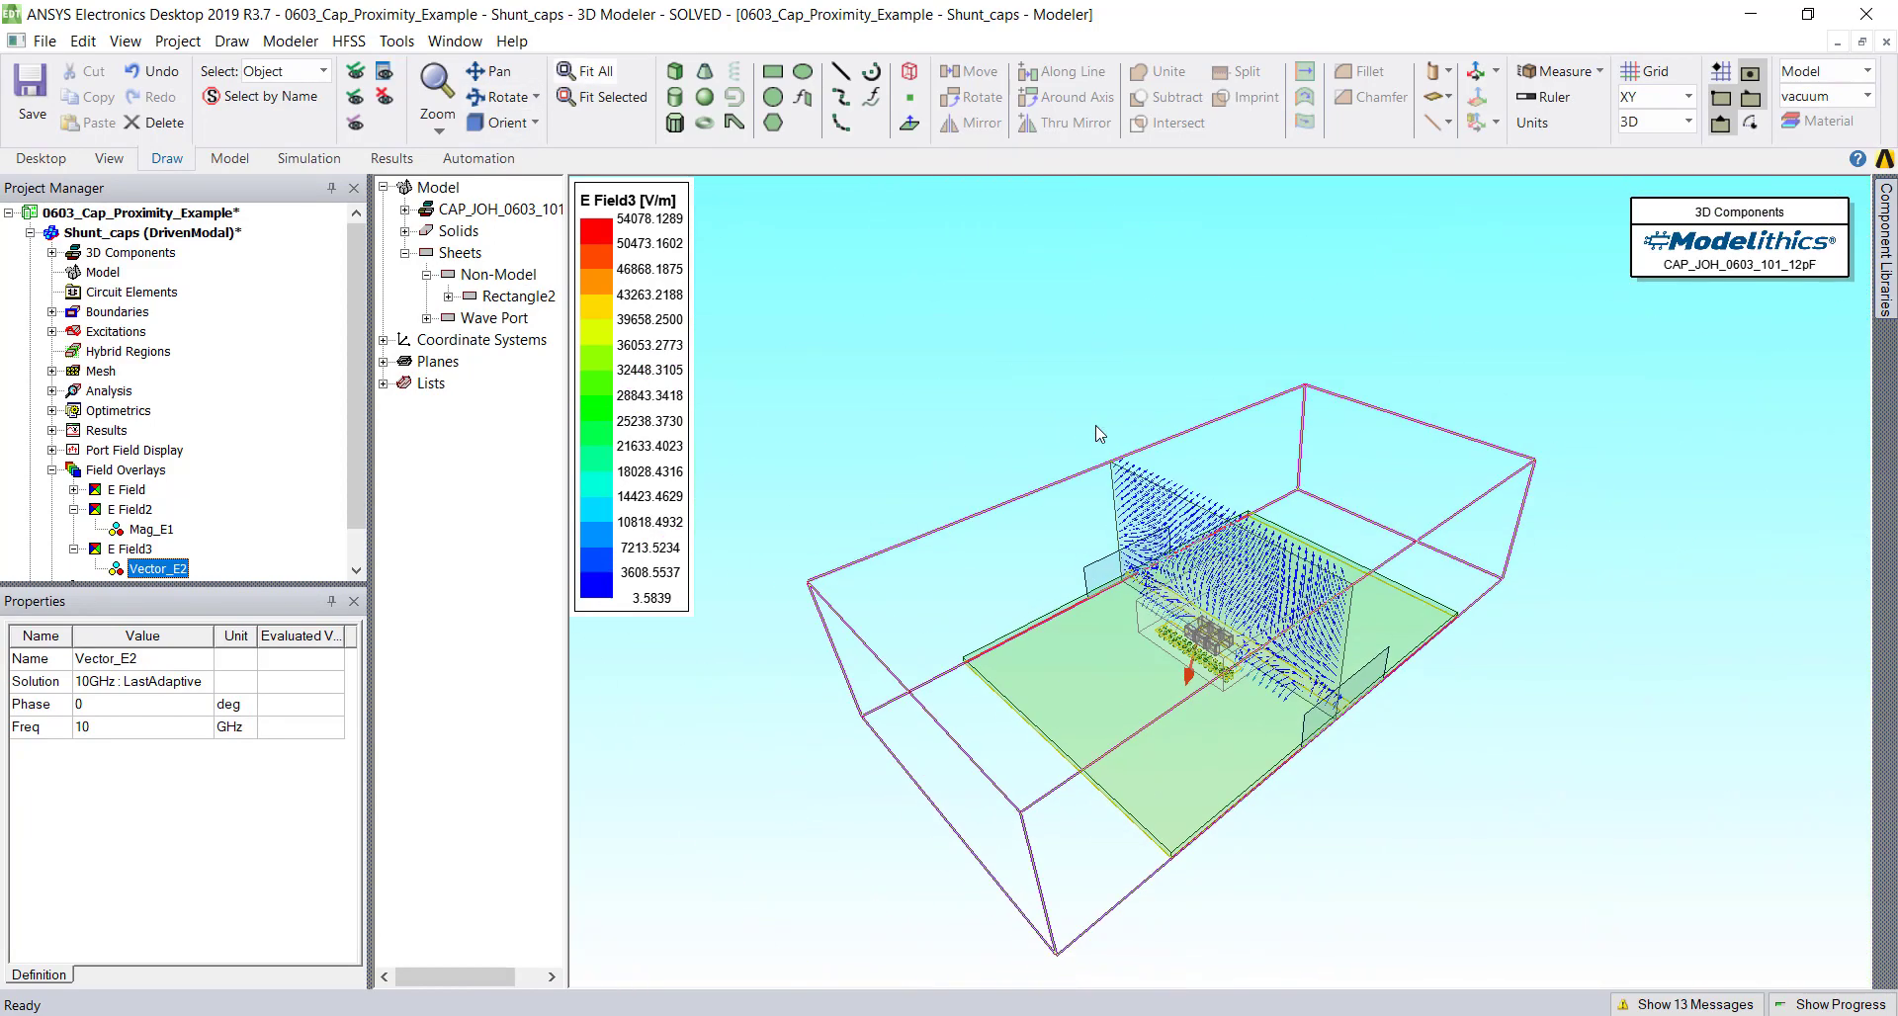
alt+drag(1223, 573, 1384, 613)
scroll(1476, 633, up, 5)
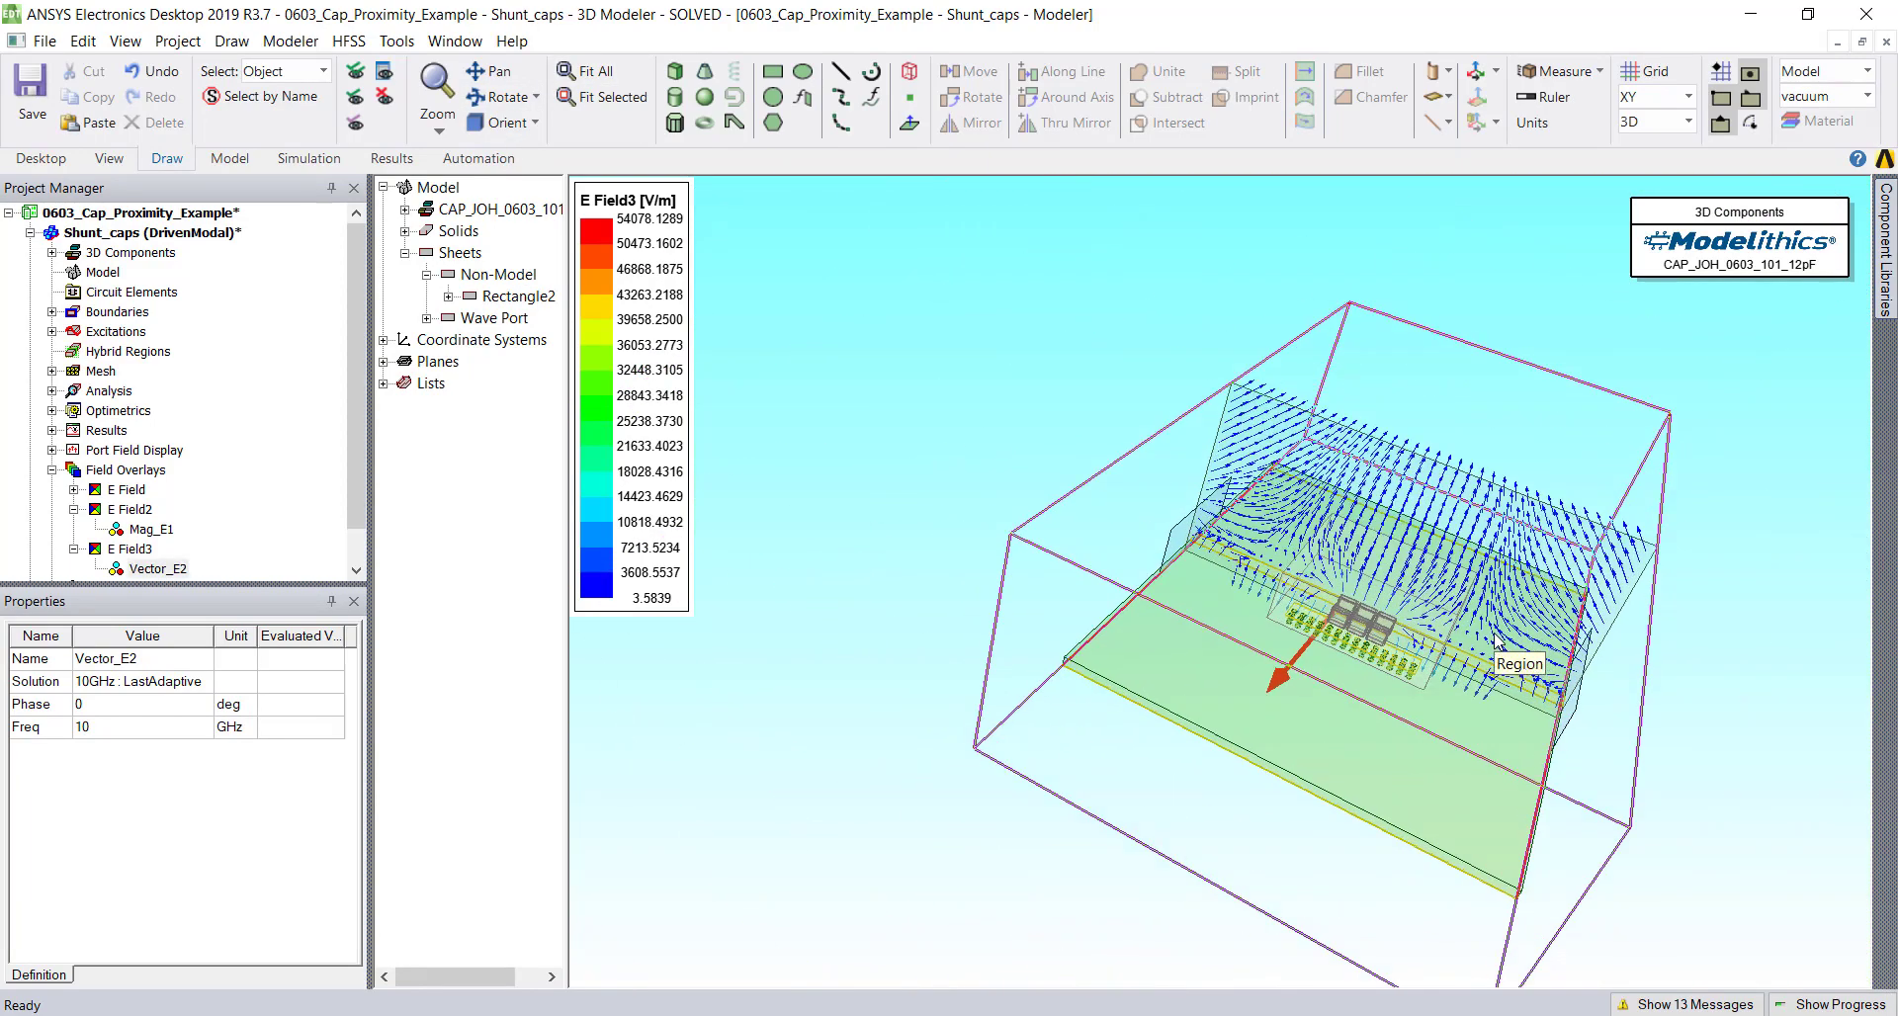
scroll(1475, 633, up, 3)
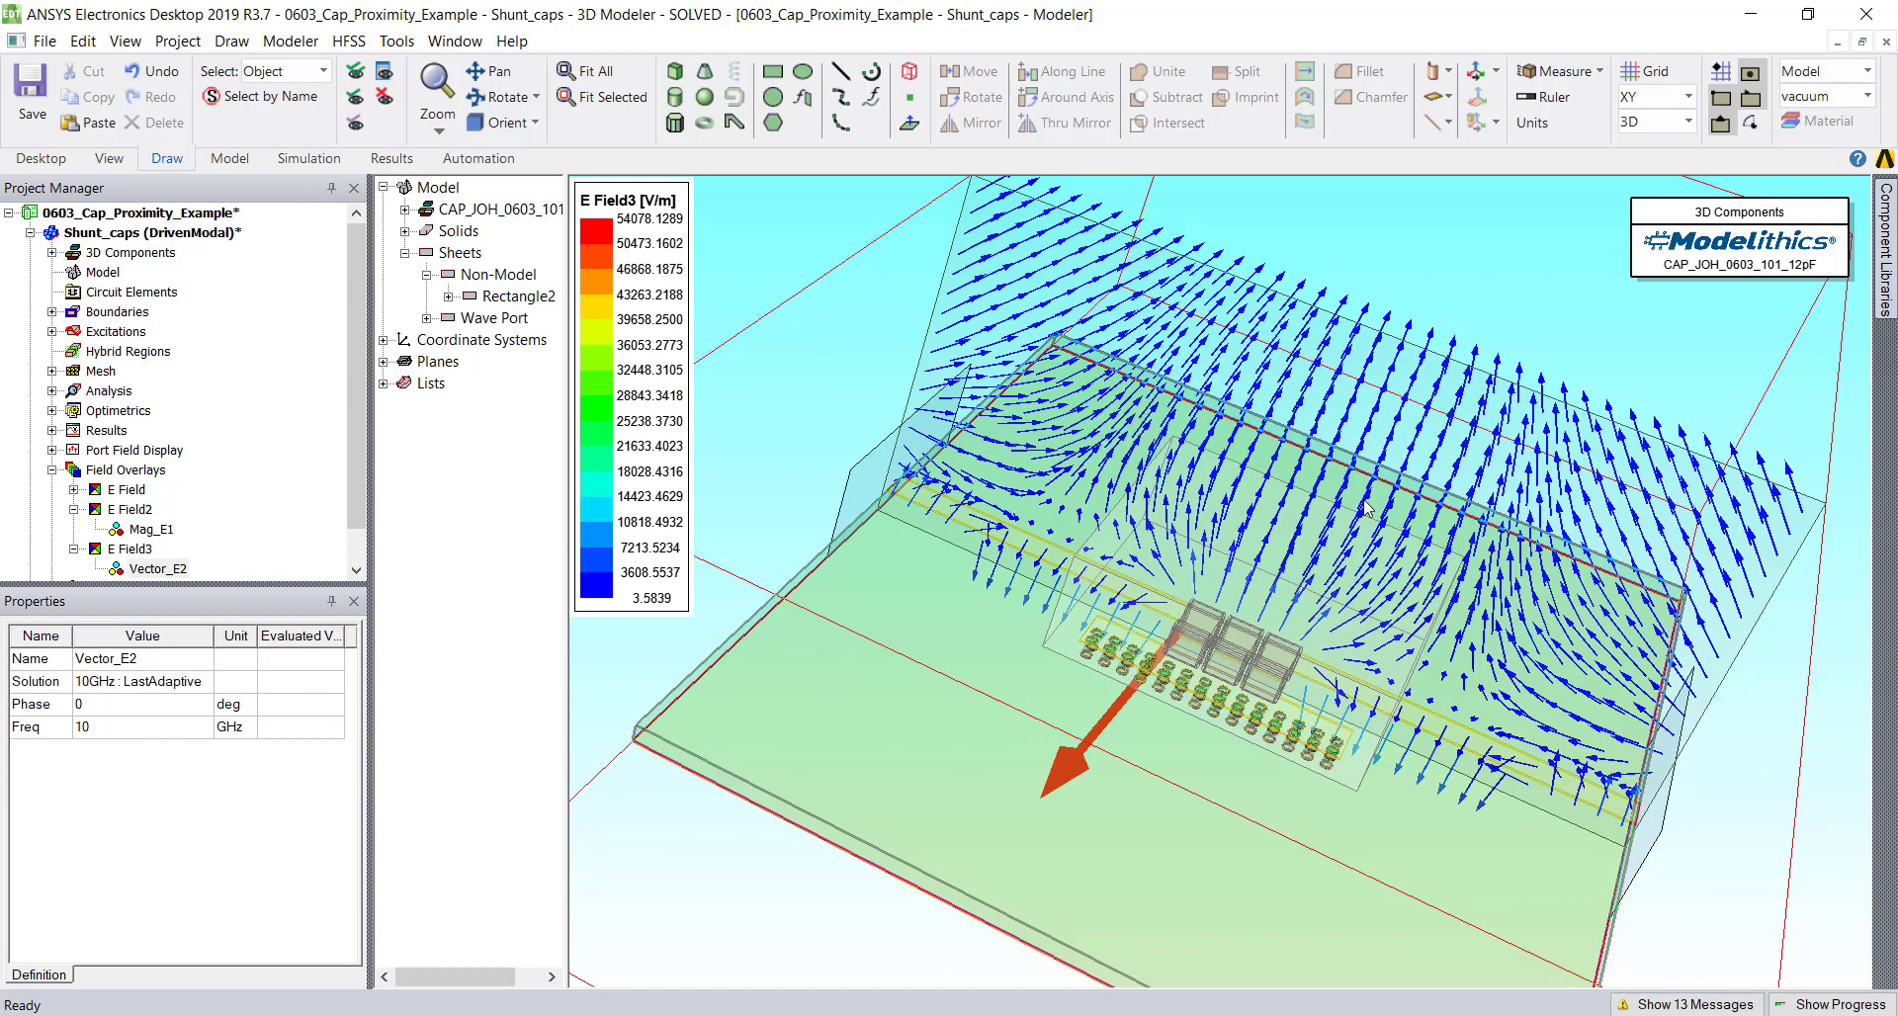
- Give E Field3 fixed scale limits of Min 1 and Max 10000 V/m
right_click(96, 550)
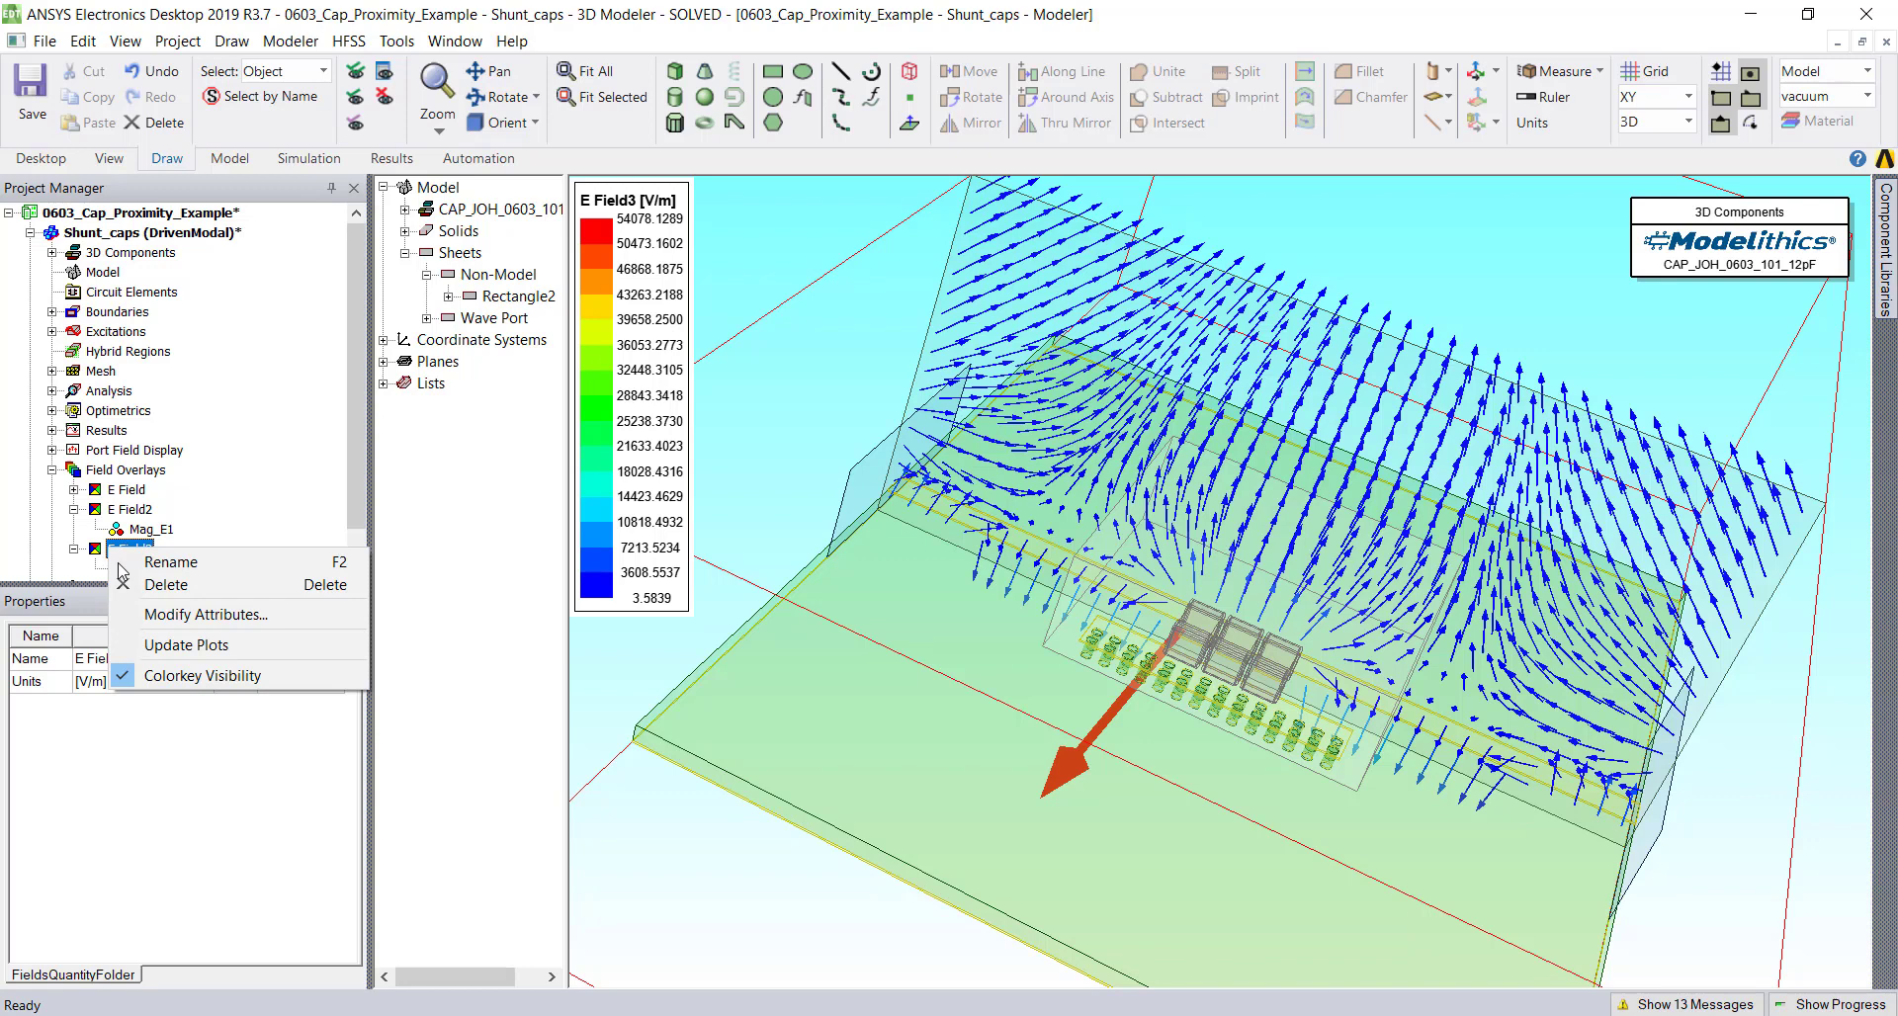
click(187, 615)
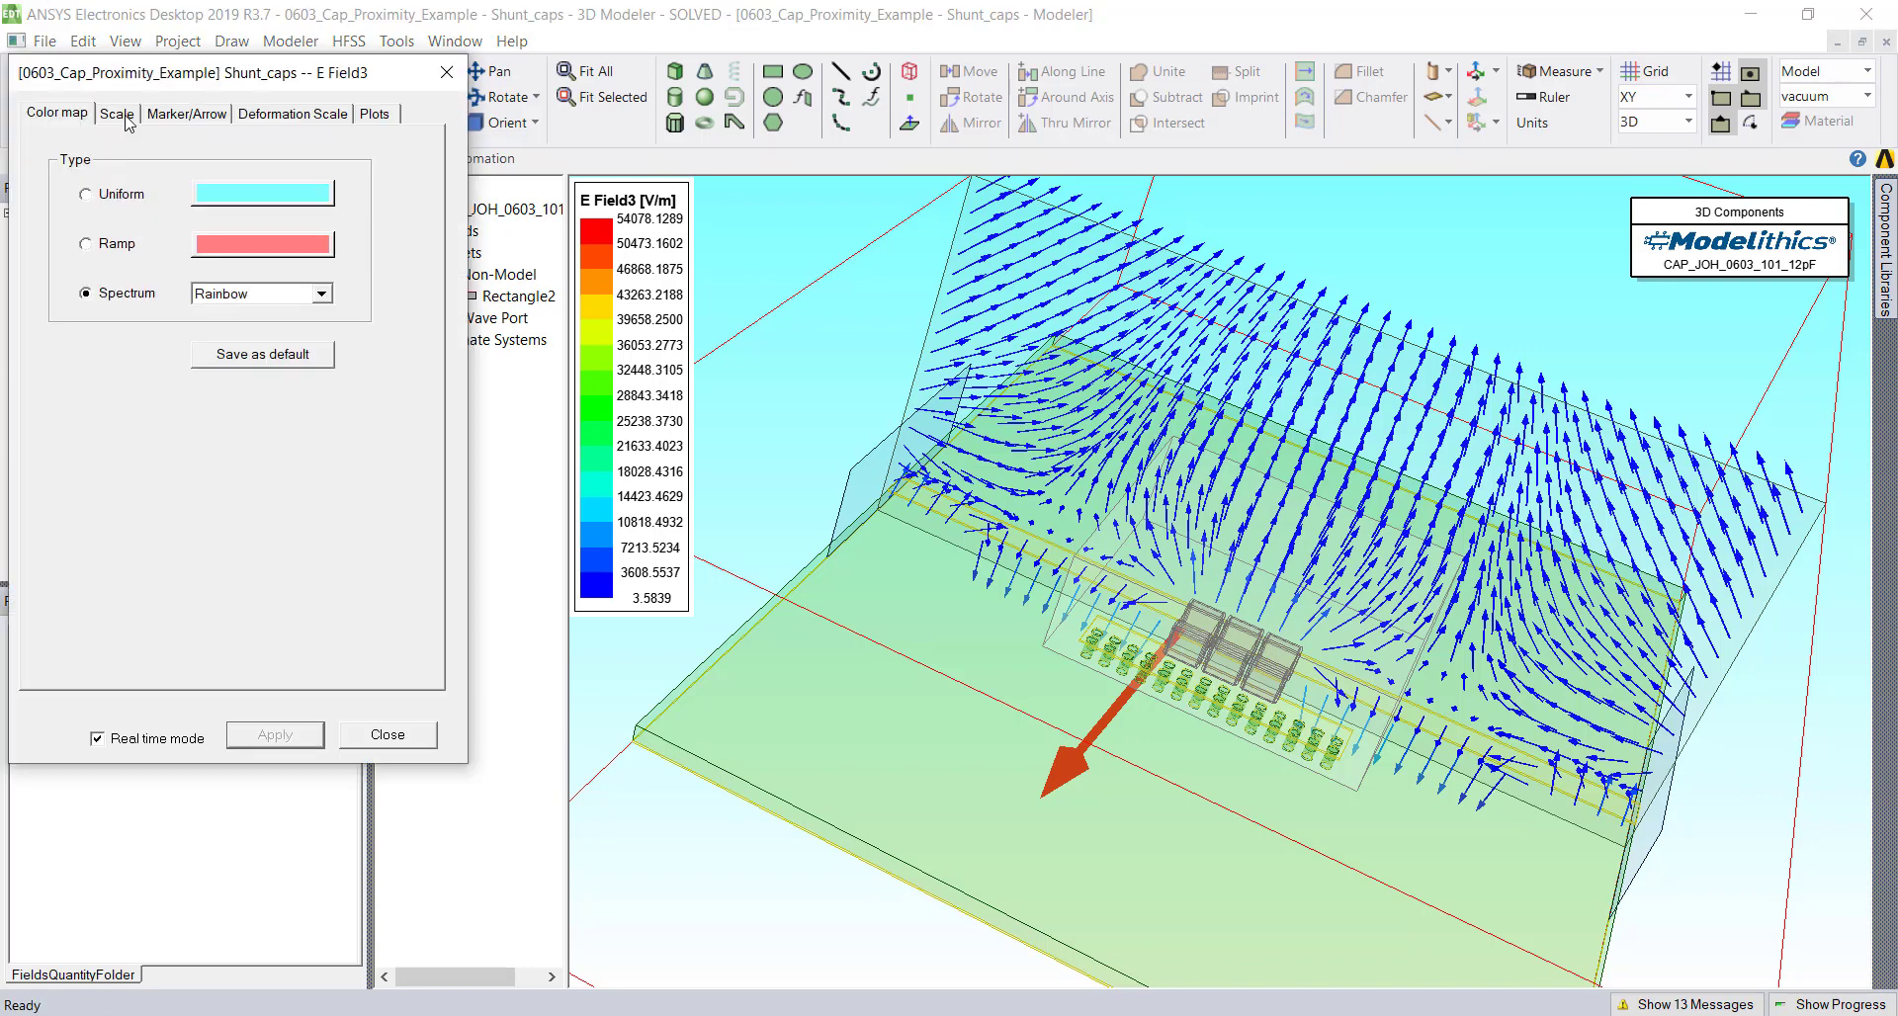
click(117, 114)
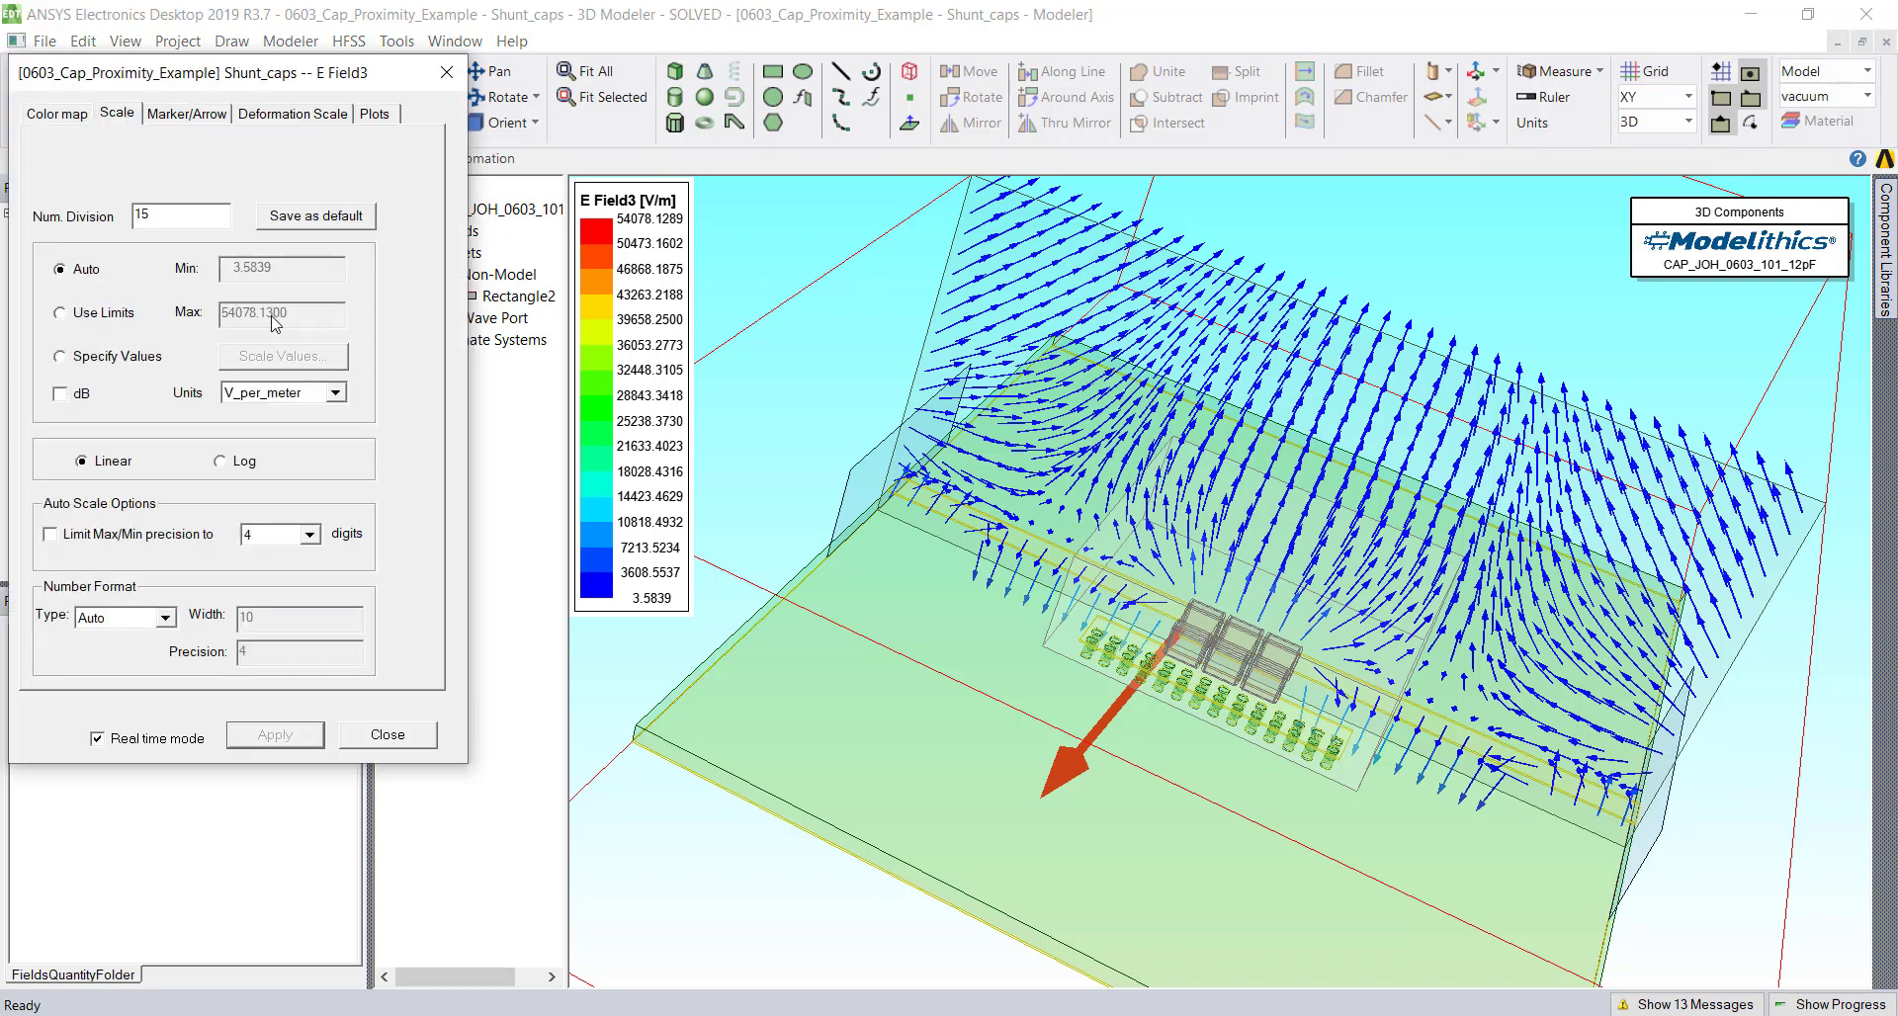
click(98, 314)
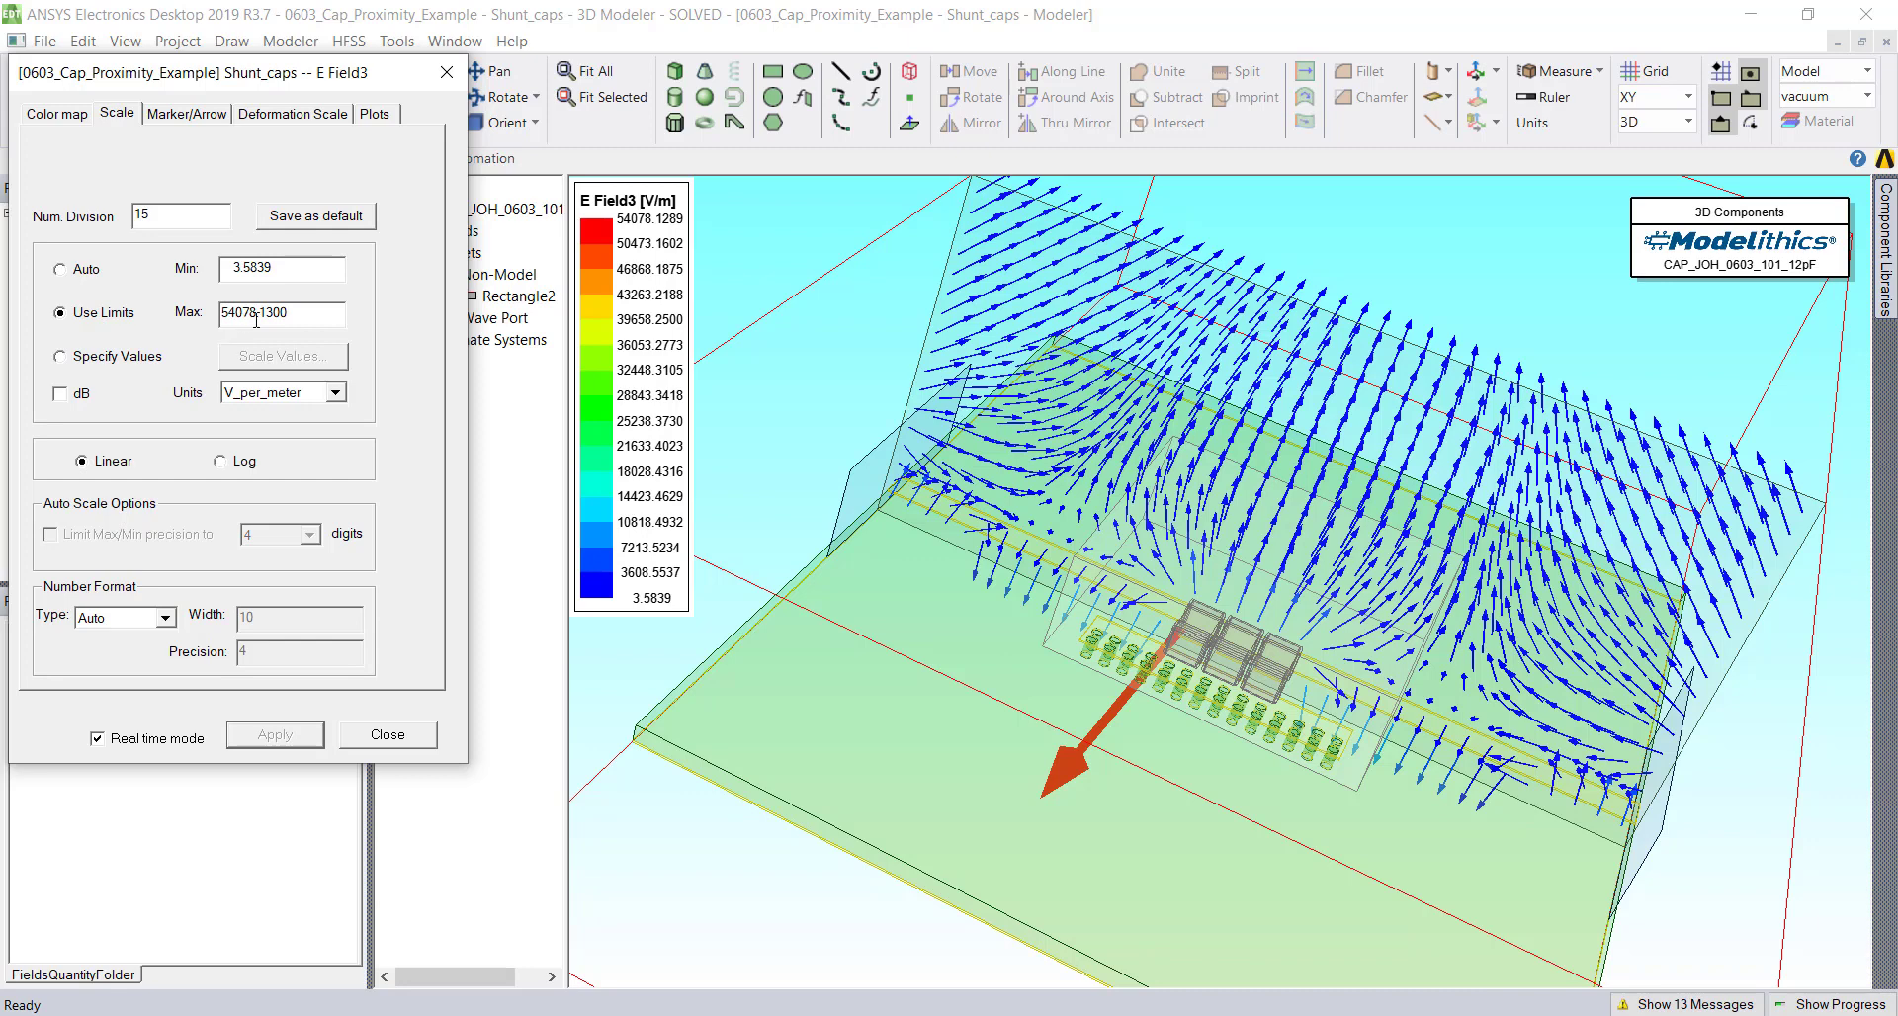
key(shift+Tab)
text(1)
key(Tab)
text(10000)
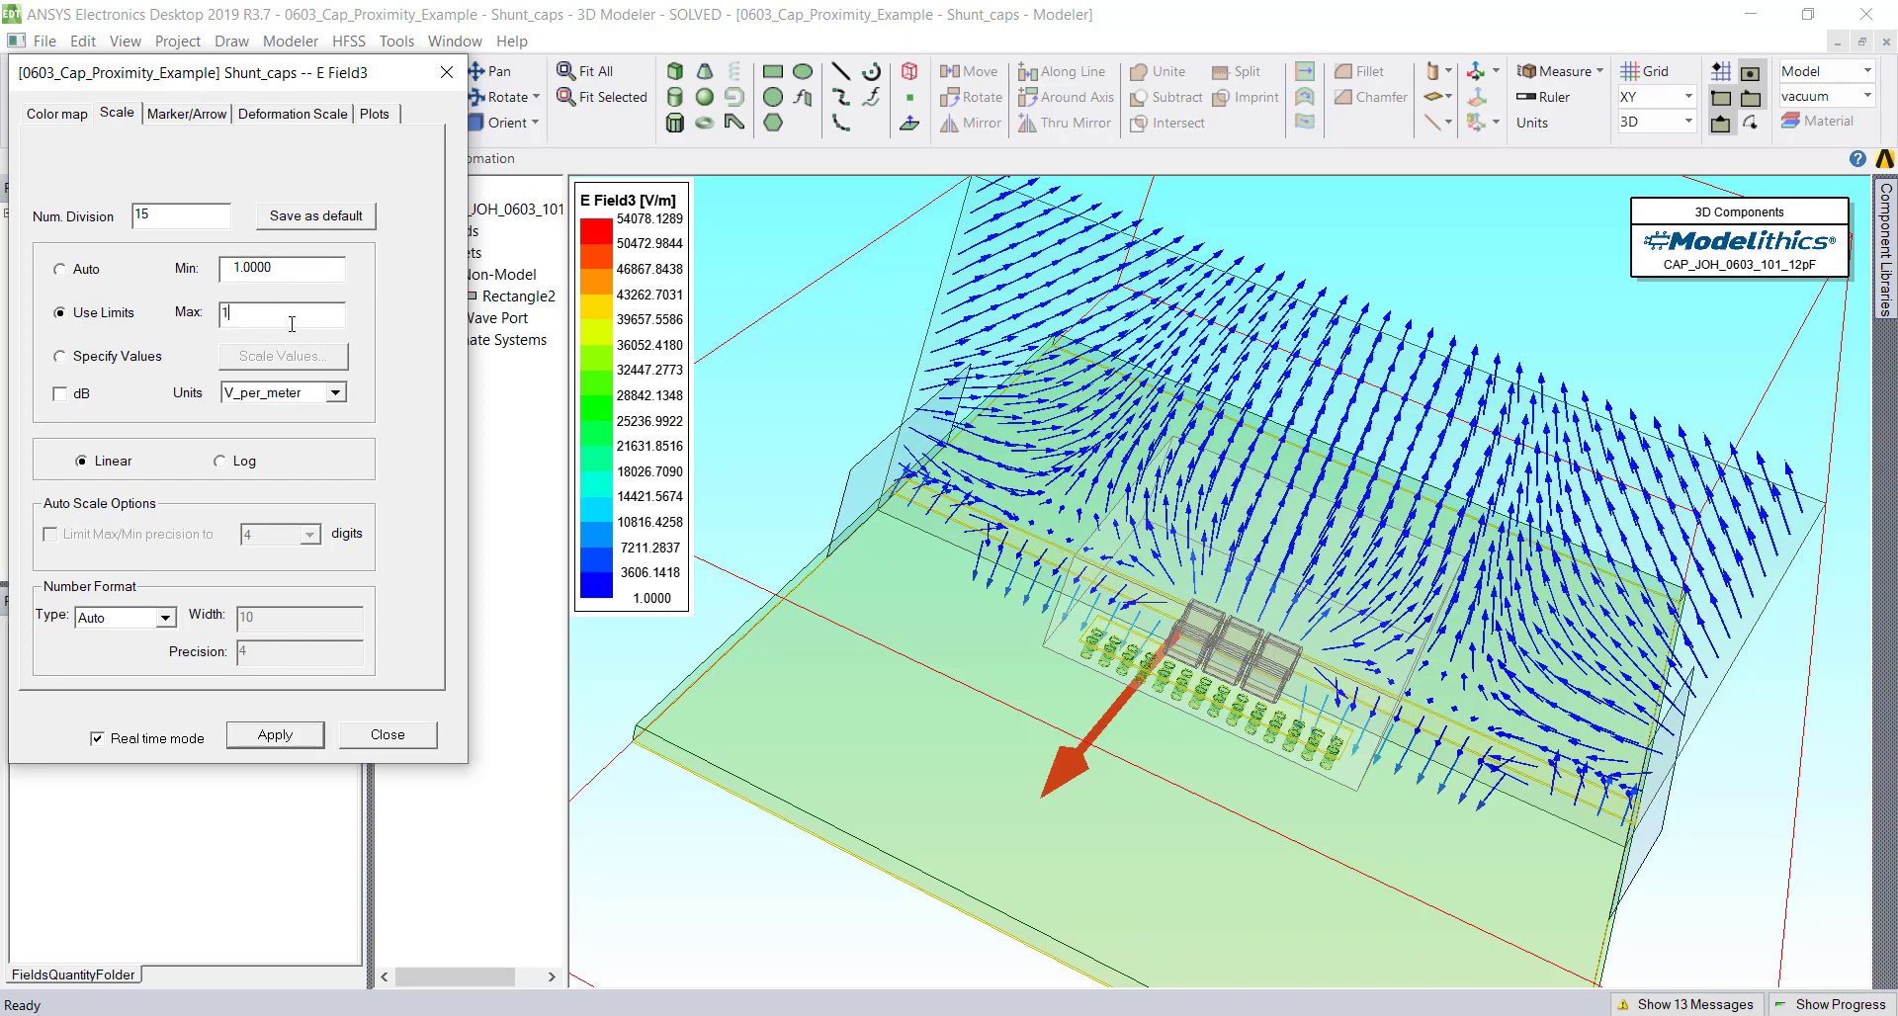
click(260, 268)
click(276, 266)
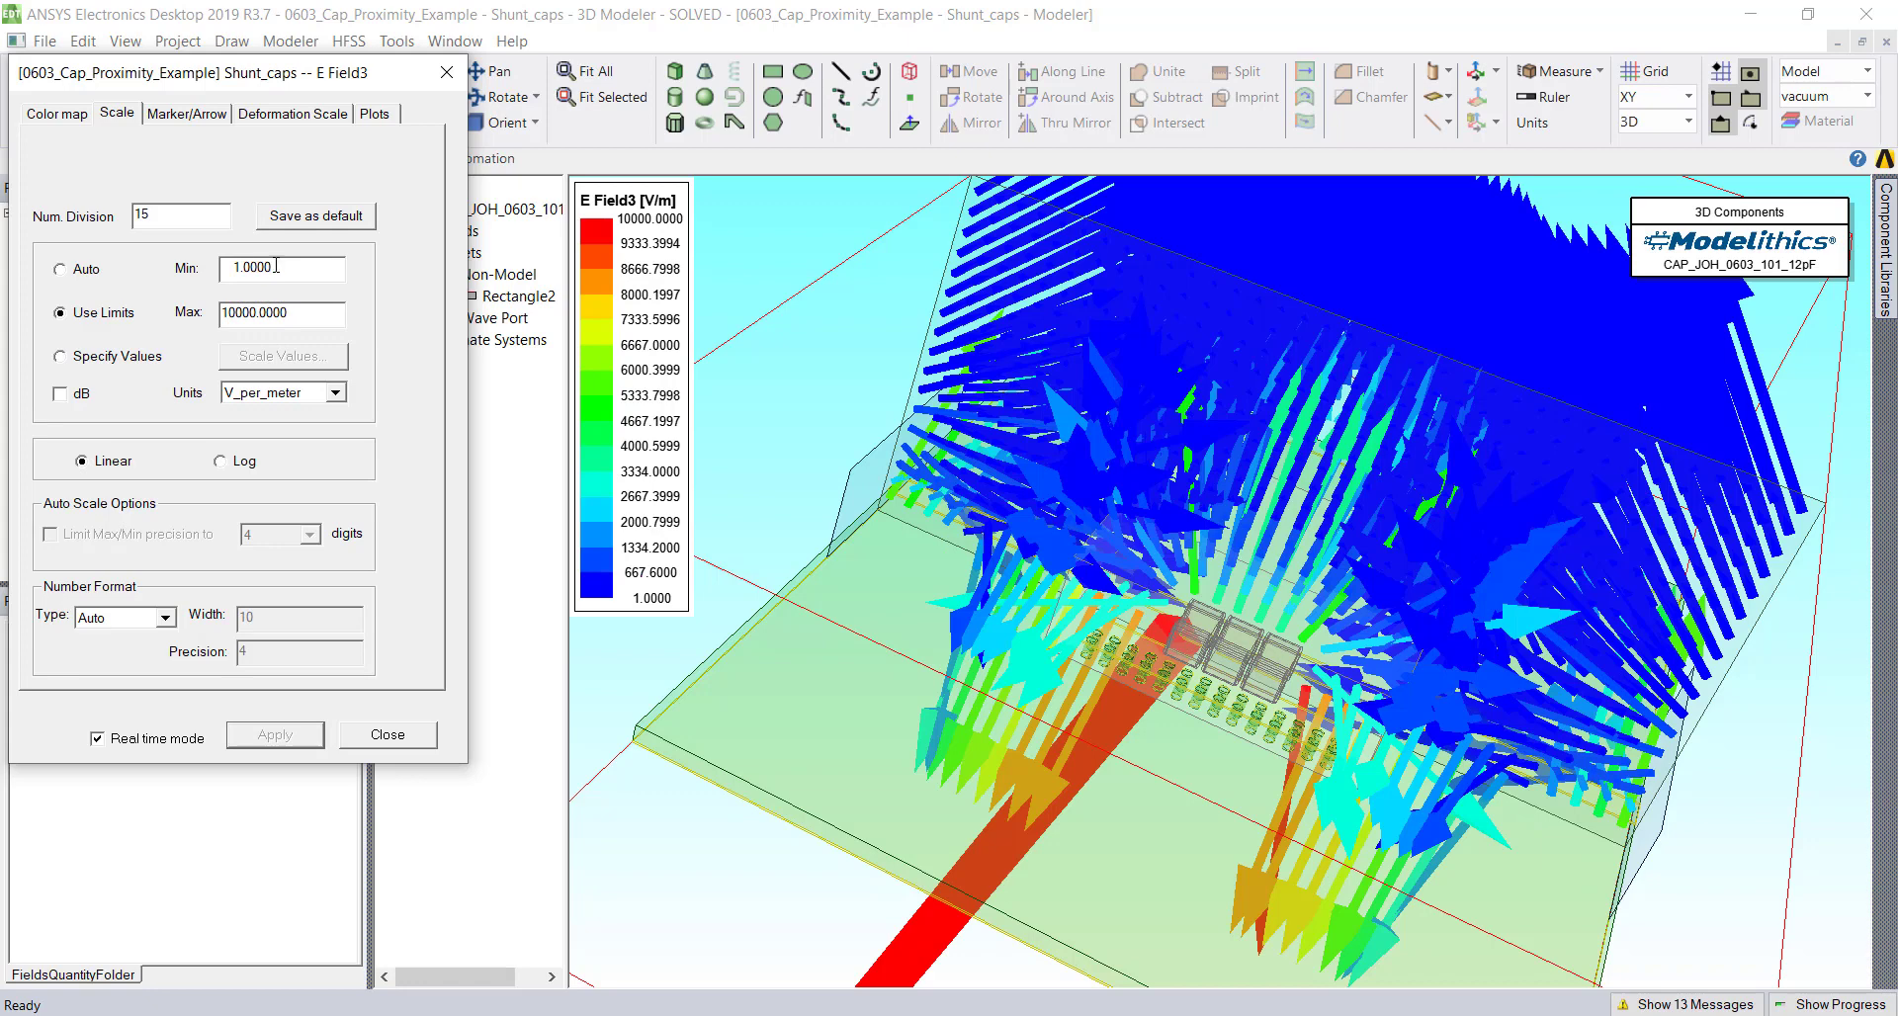
- Shrink the E Field3 arrows, uncheck Map size, and filter out fields below 543.839 V/m
click(206, 117)
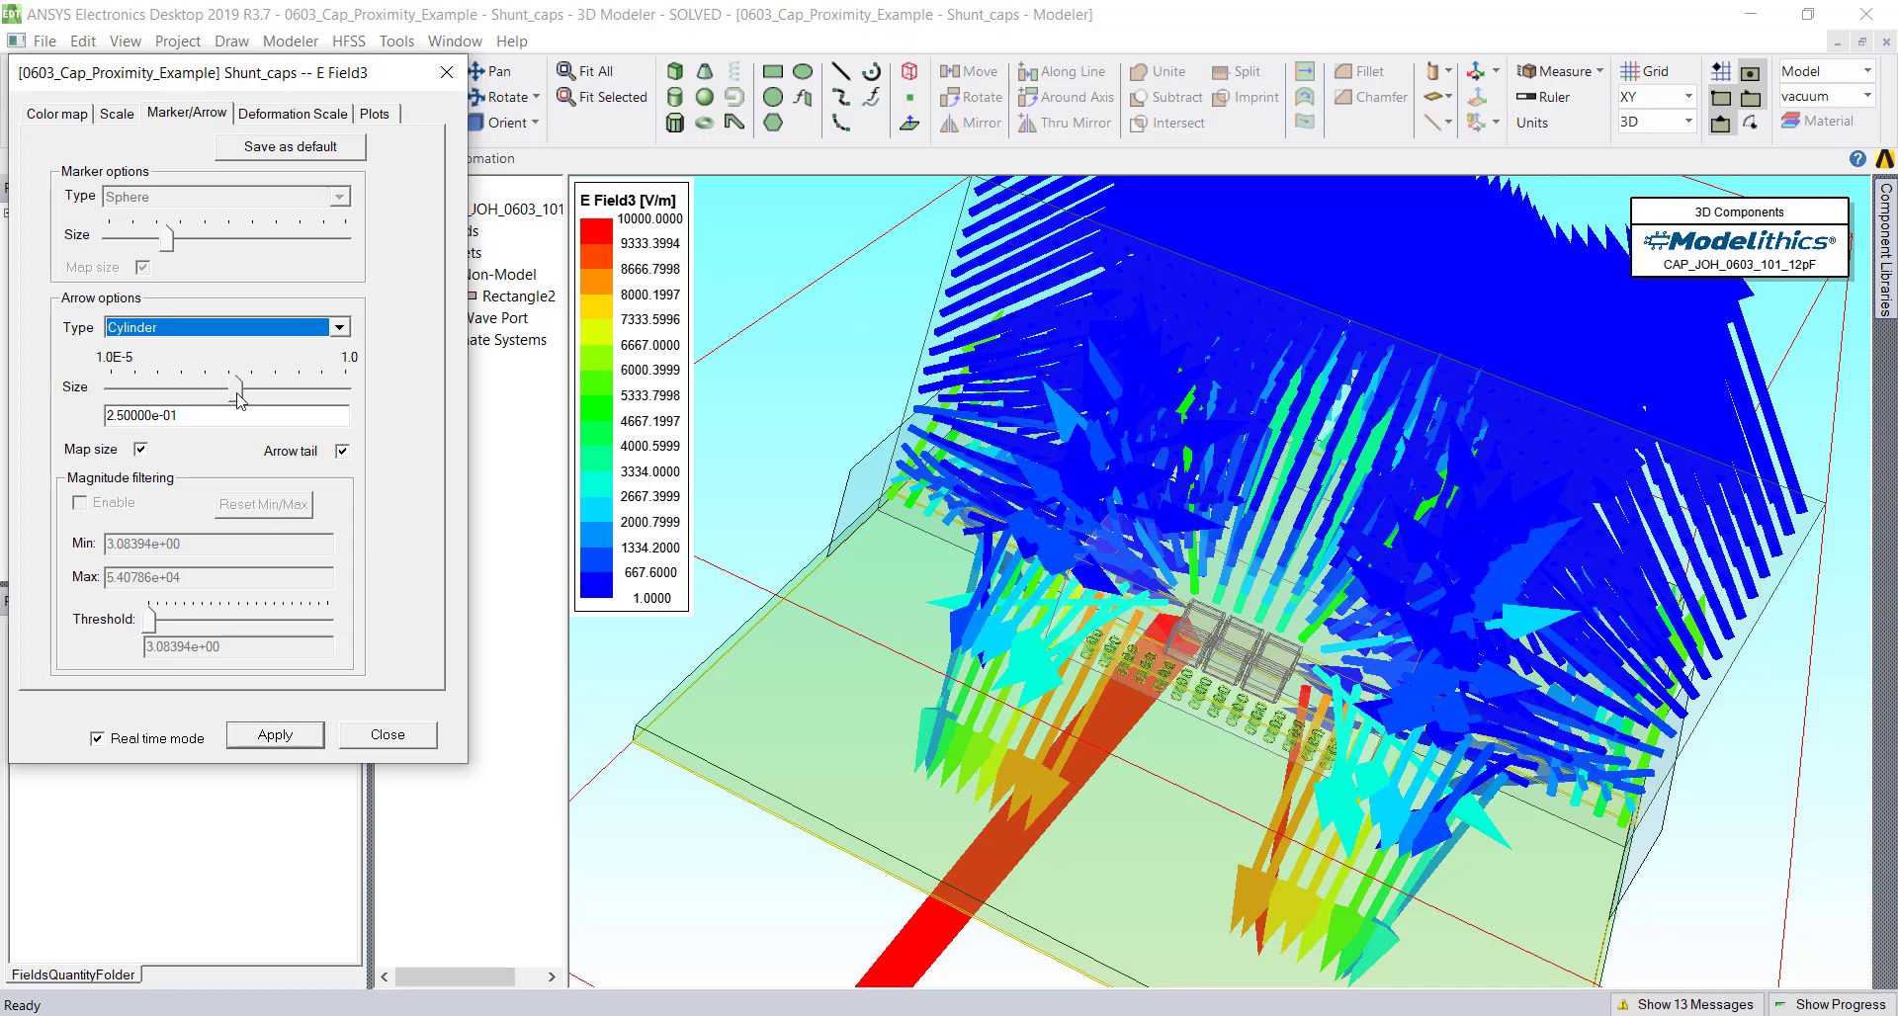
drag(237, 398, 206, 399)
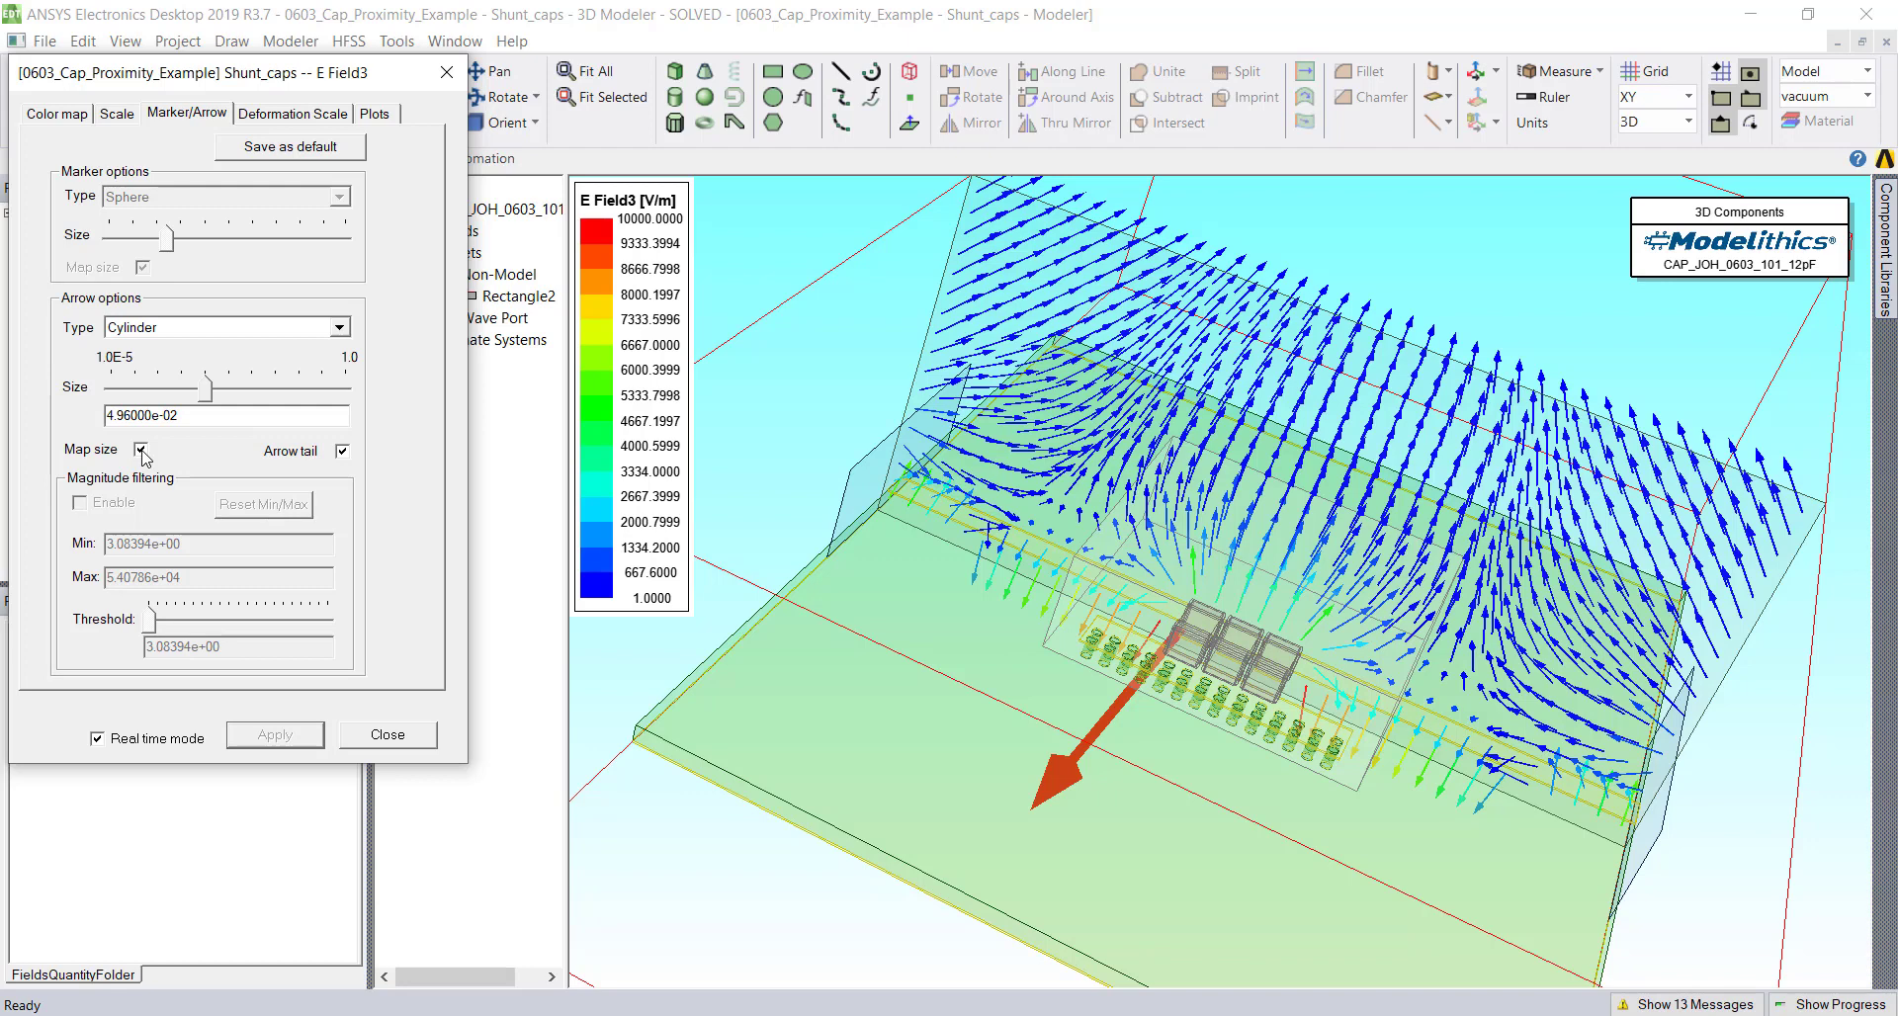
click(141, 450)
click(95, 504)
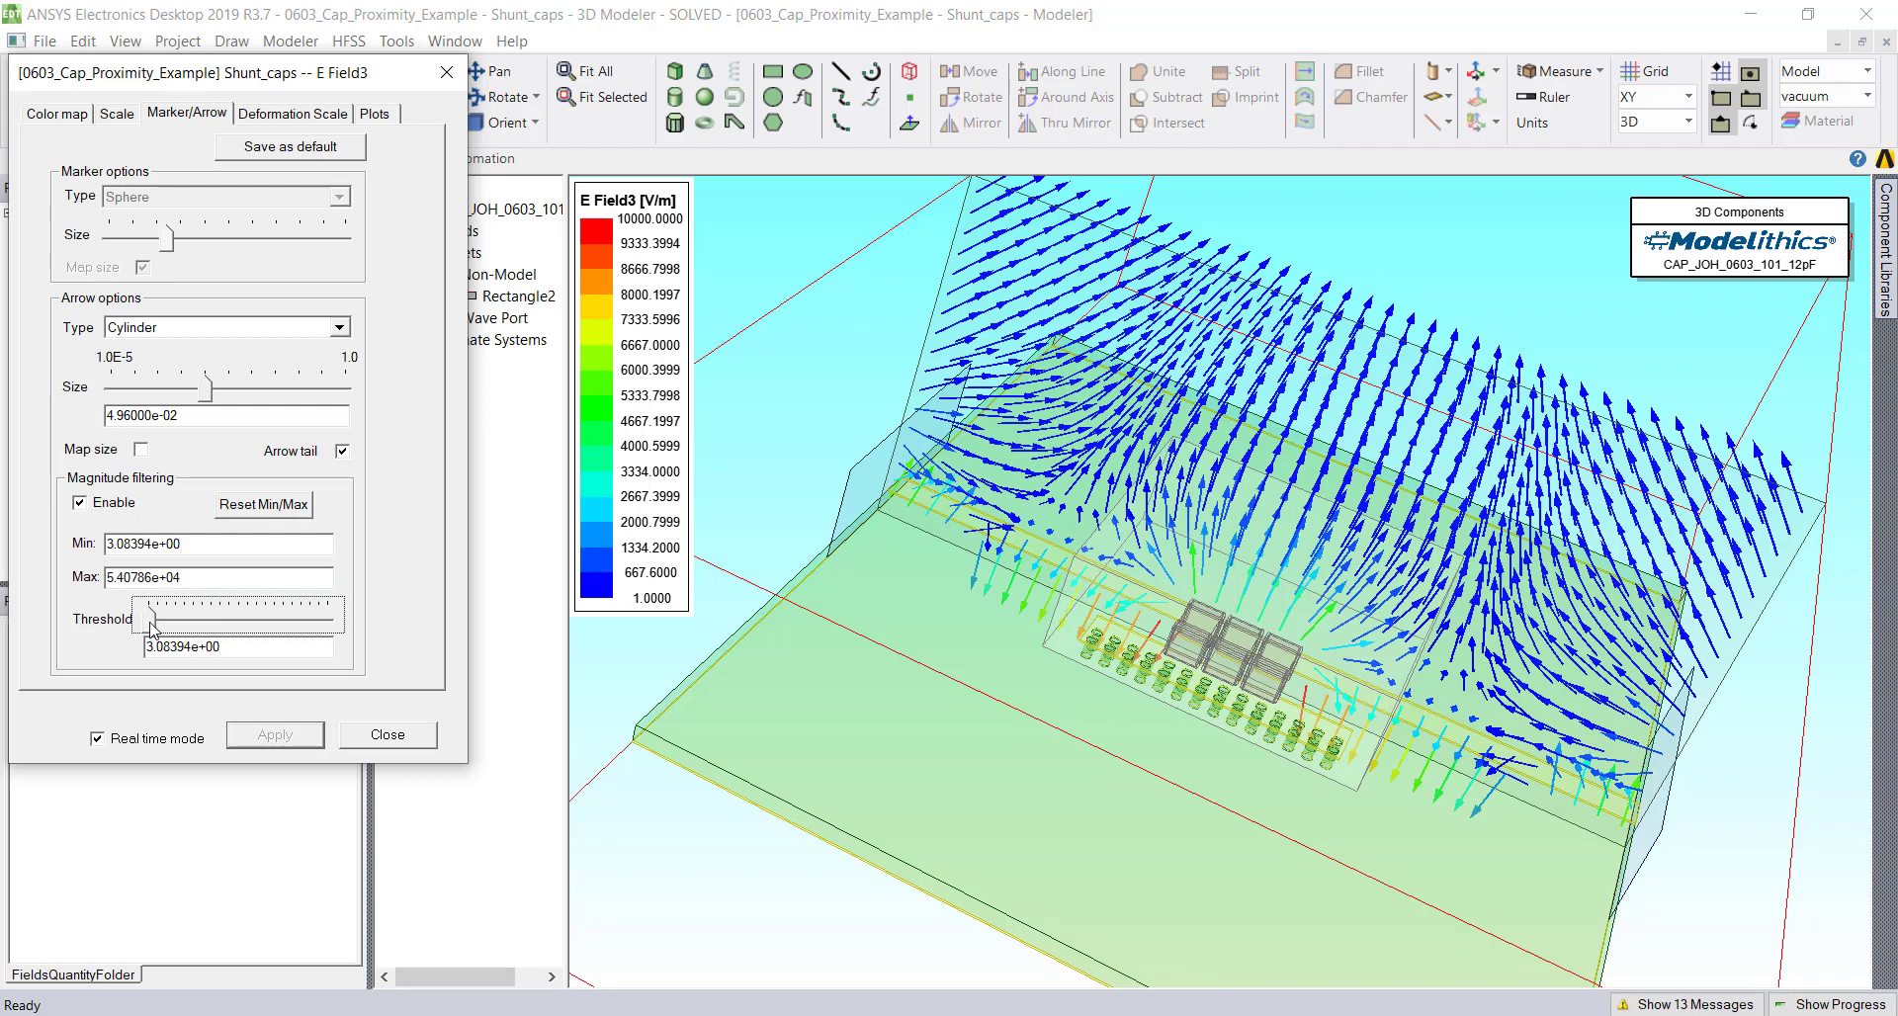
drag(153, 628, 155, 628)
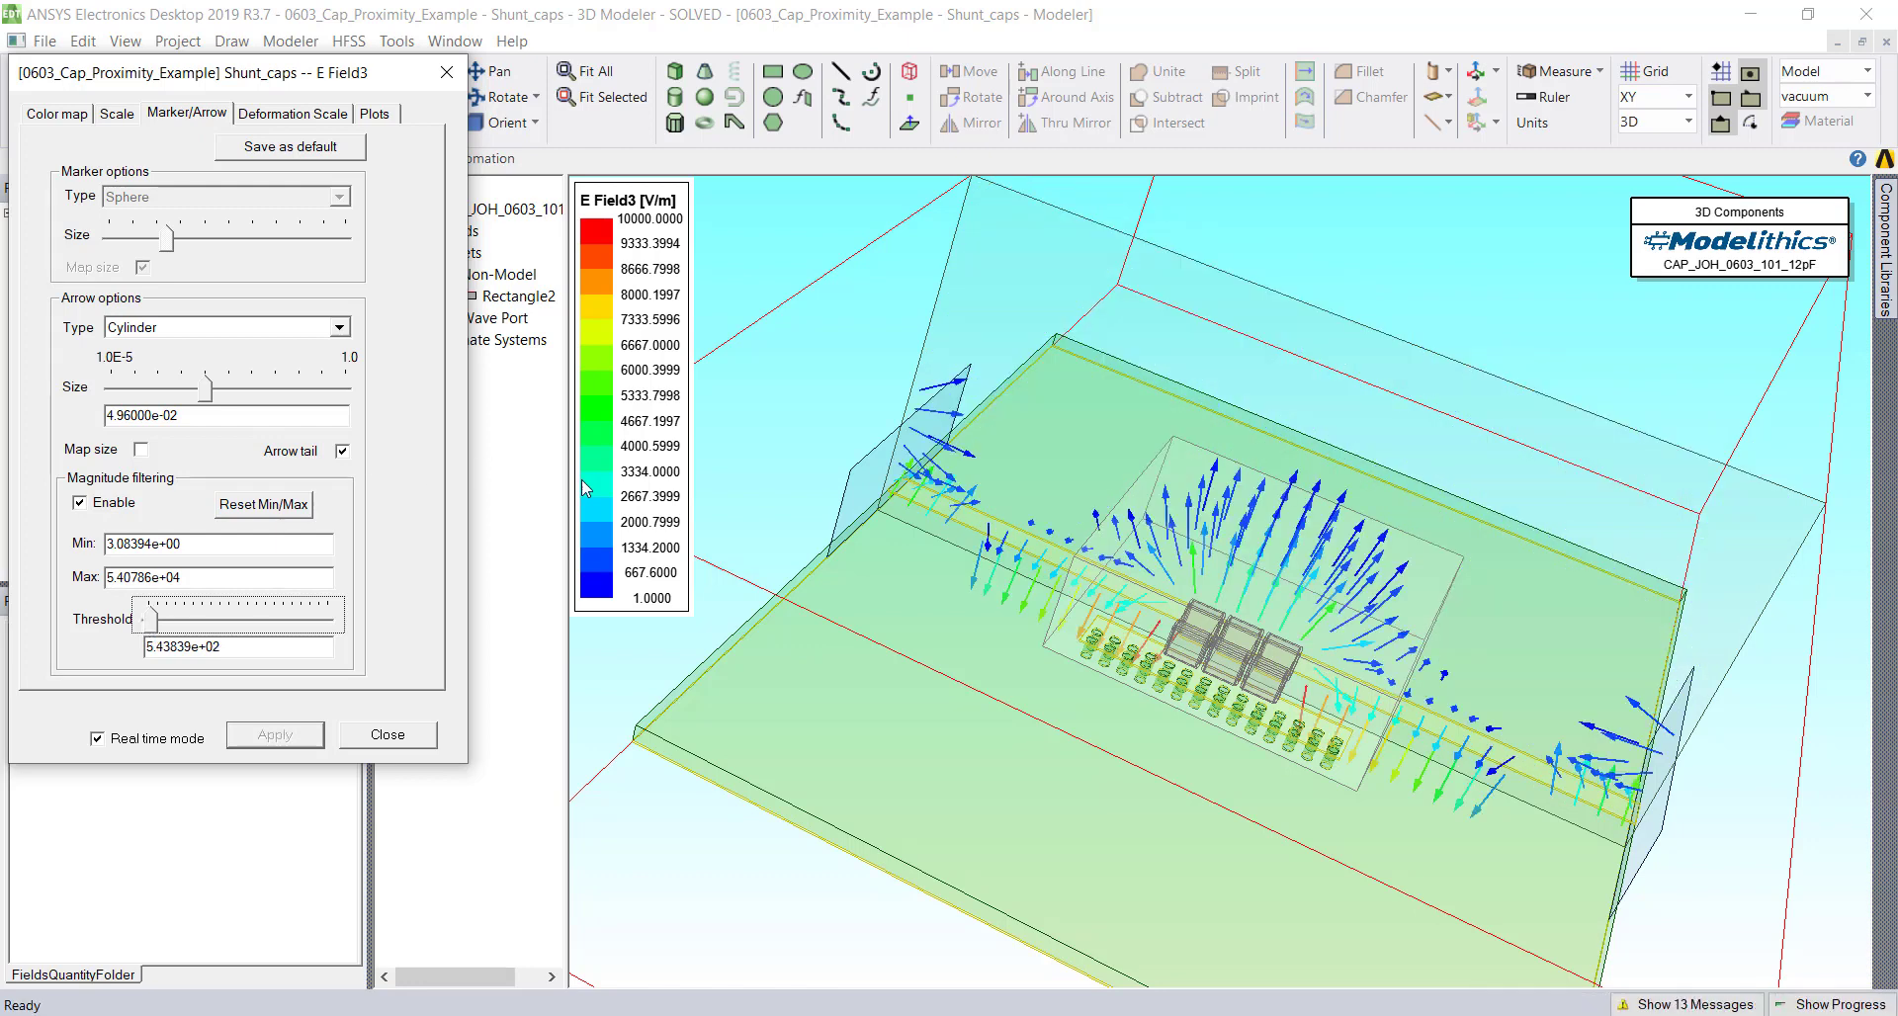
- Move the E Field3 vector plot Spacing slider left to change the arrow spacing
click(395, 114)
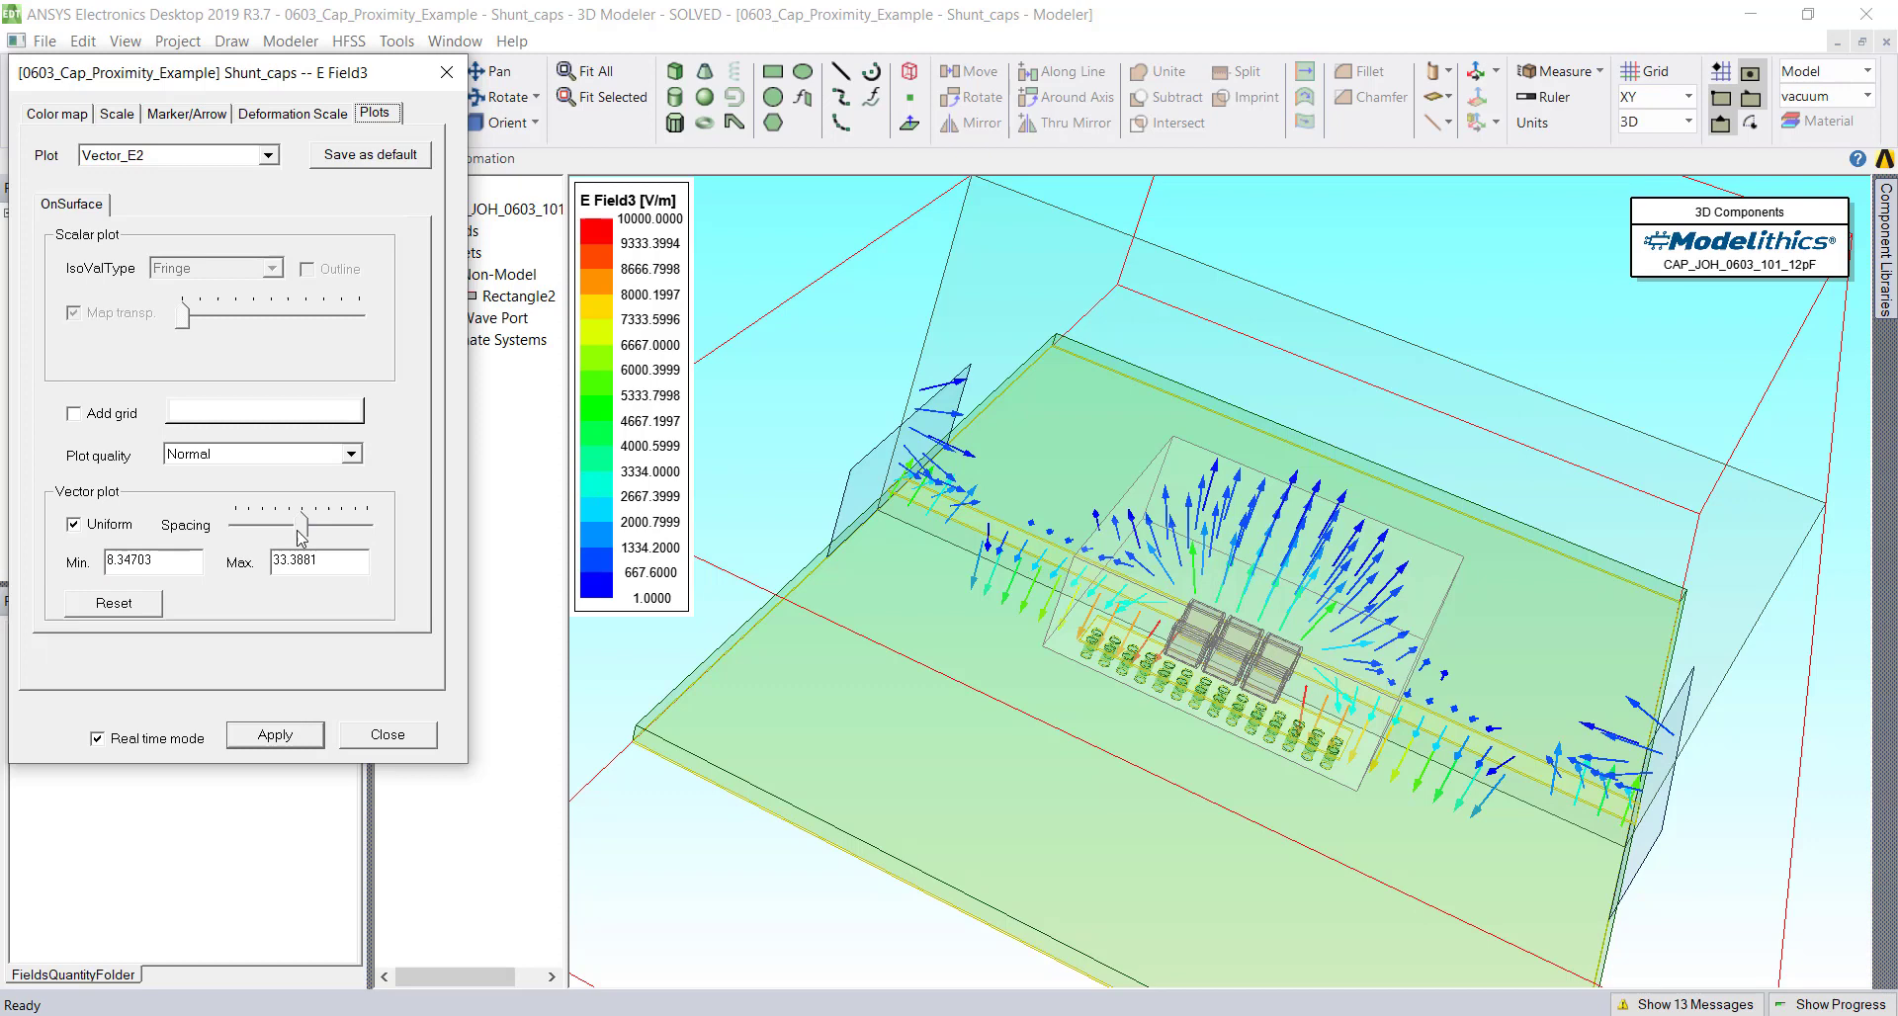
drag(299, 534, 274, 534)
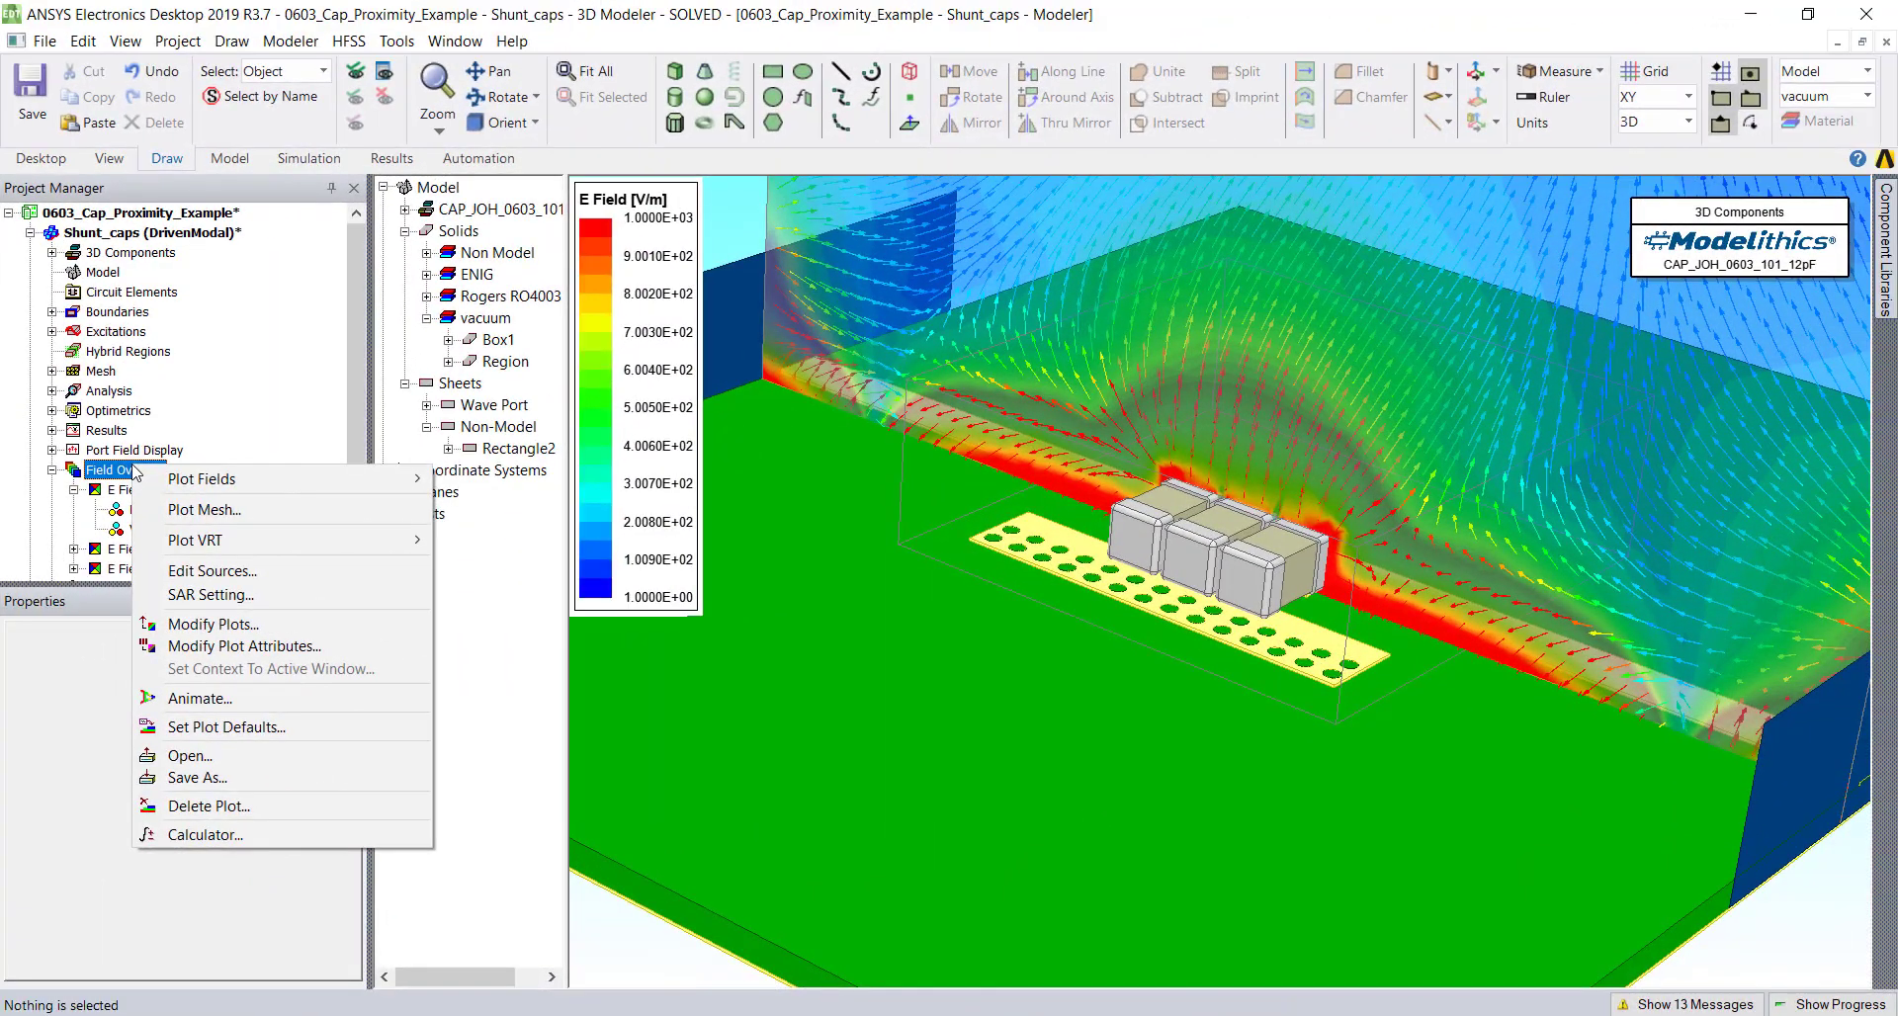
right_click(109, 471)
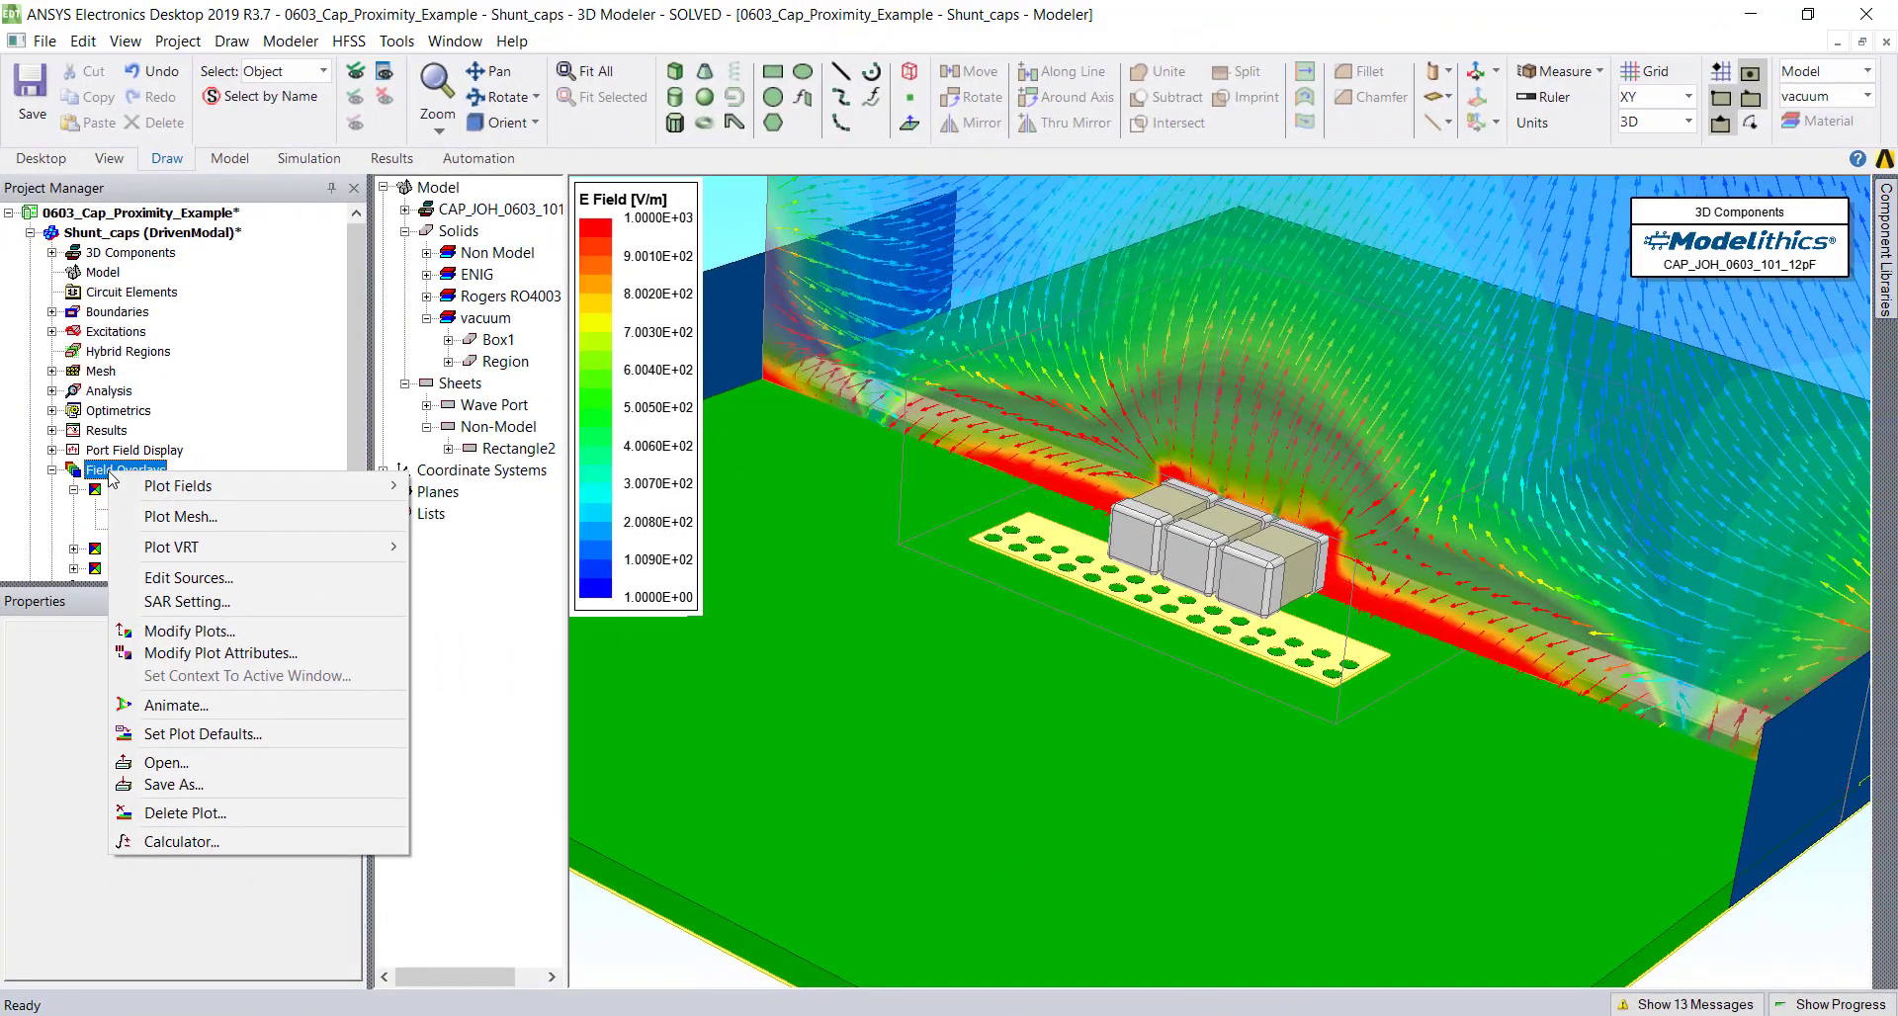
click(269, 579)
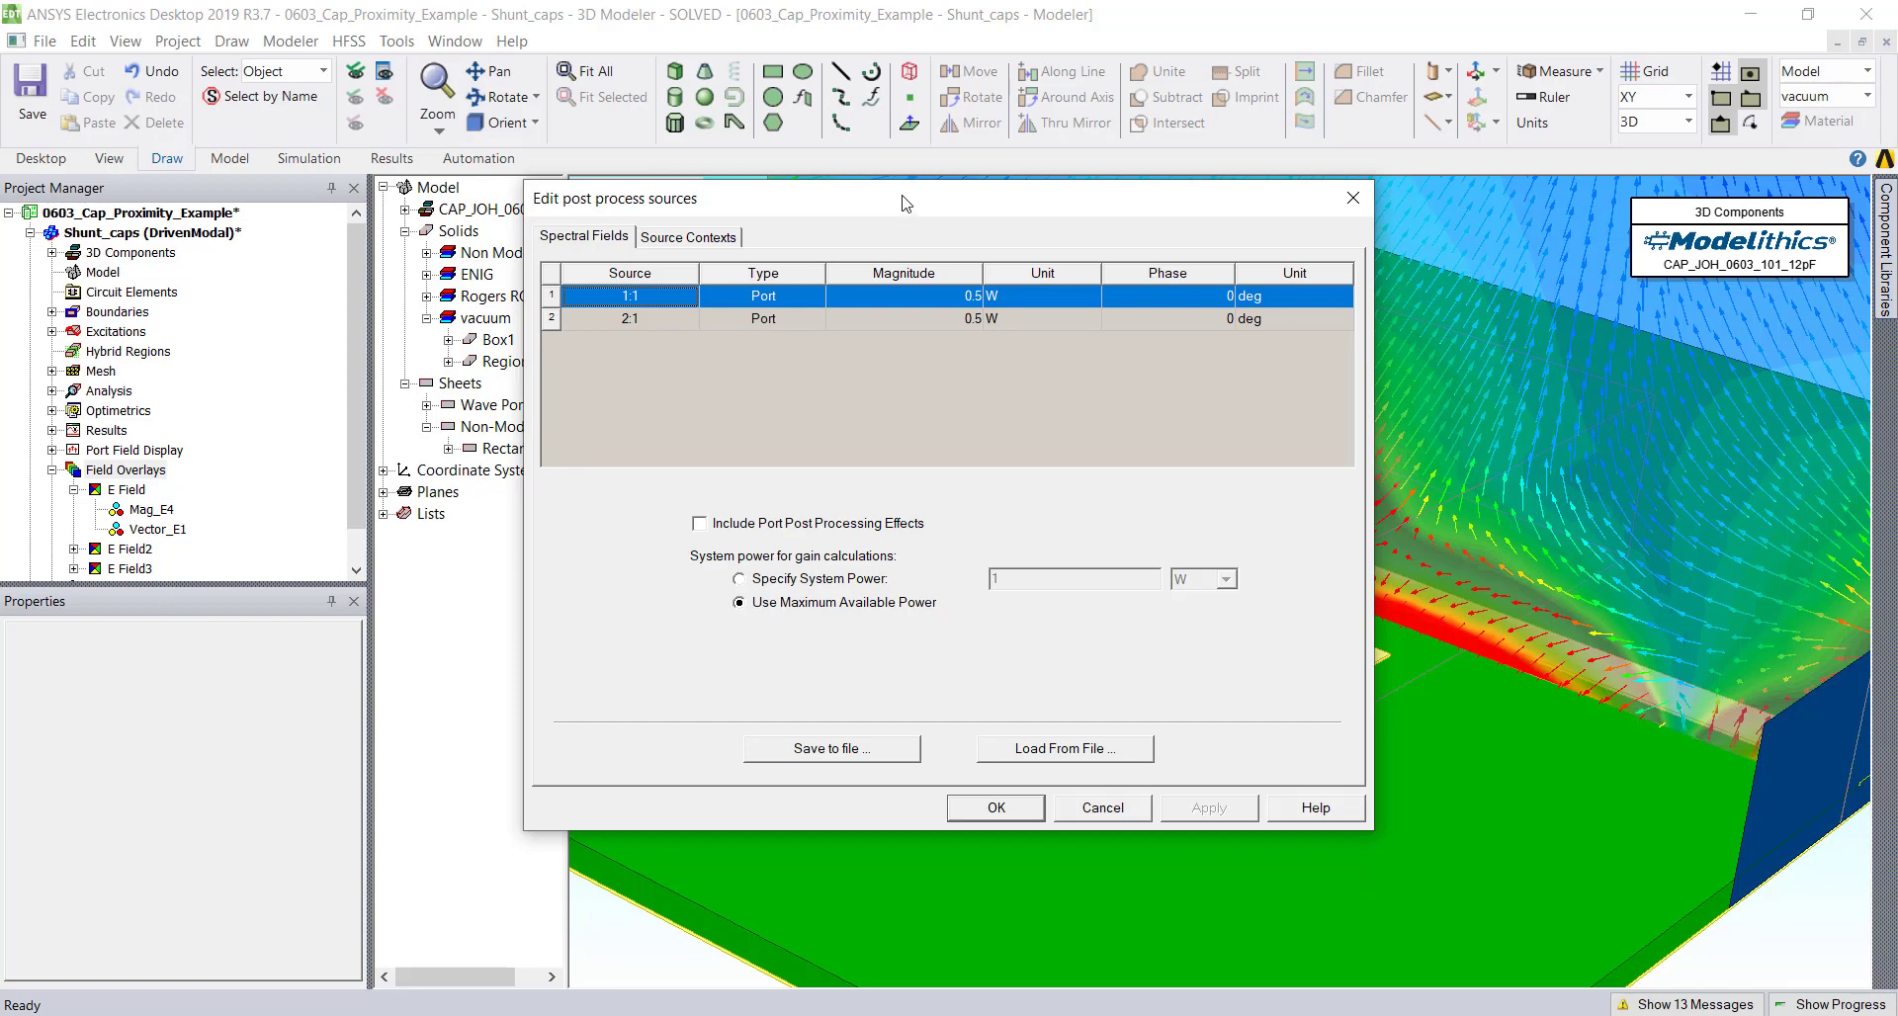
drag(900, 214, 442, 252)
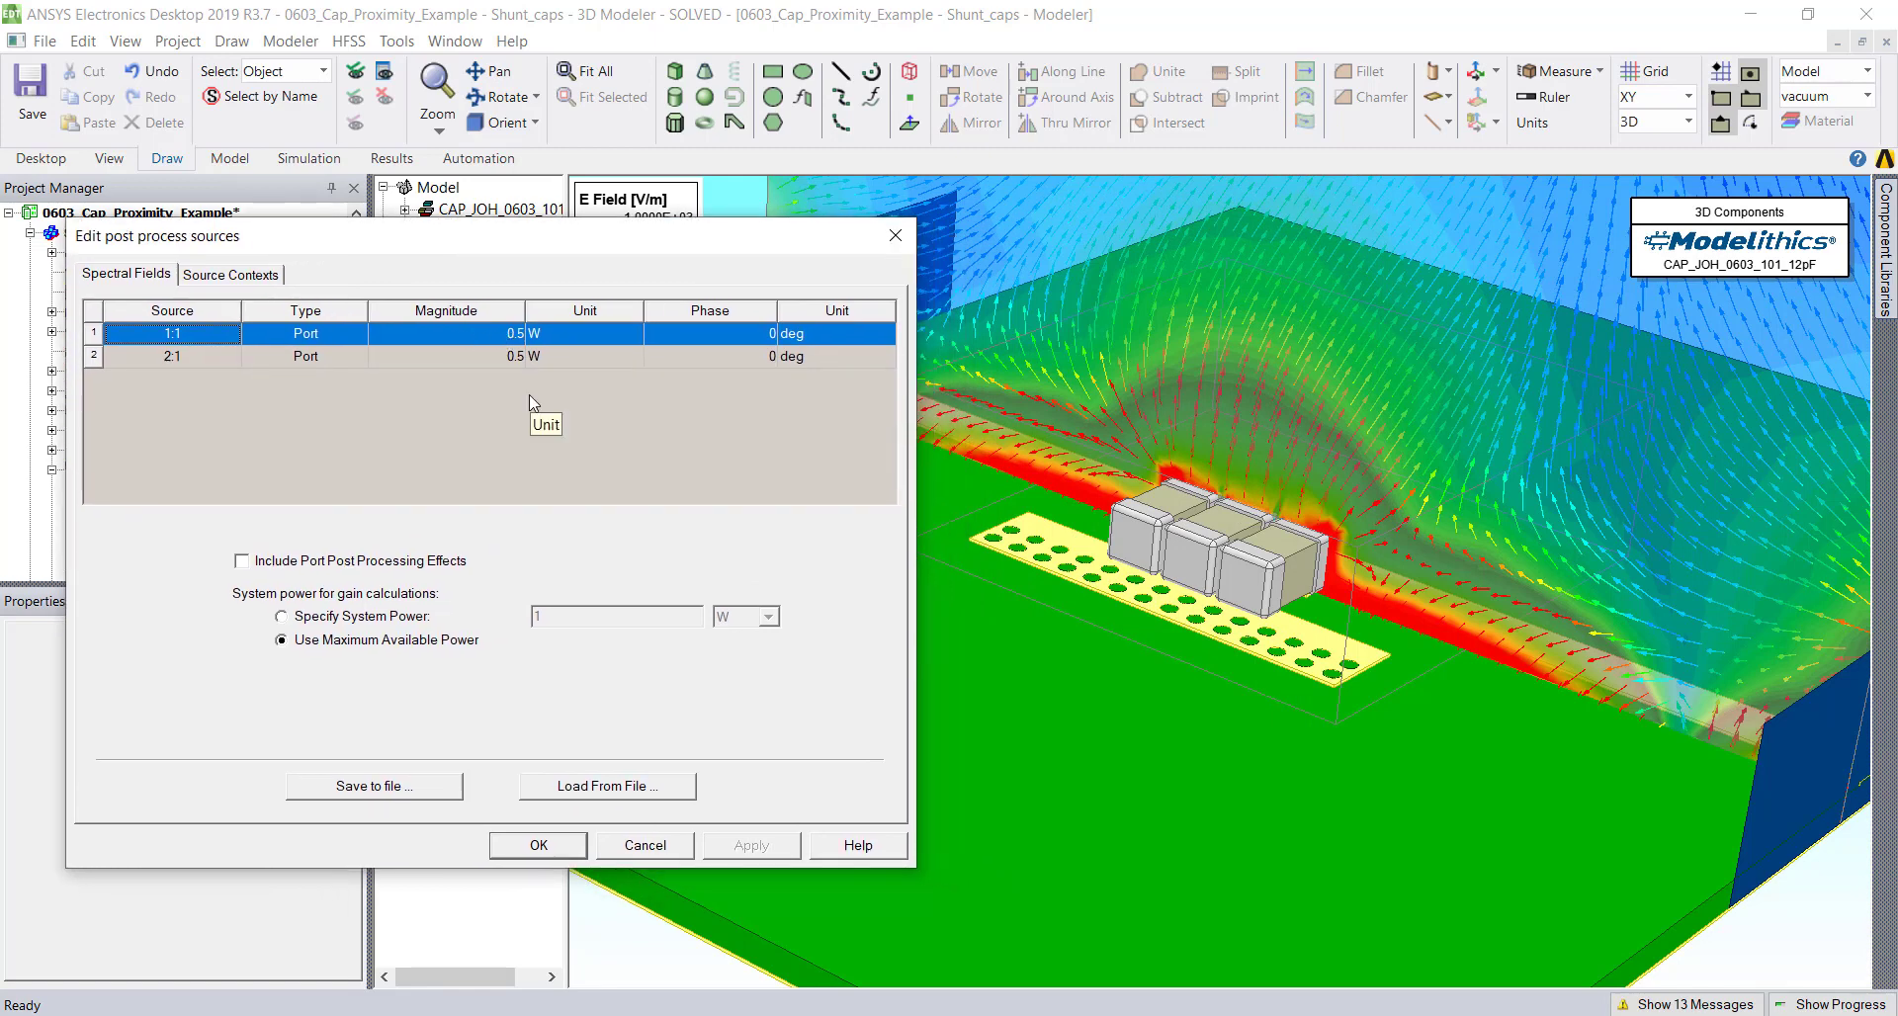
click(538, 845)
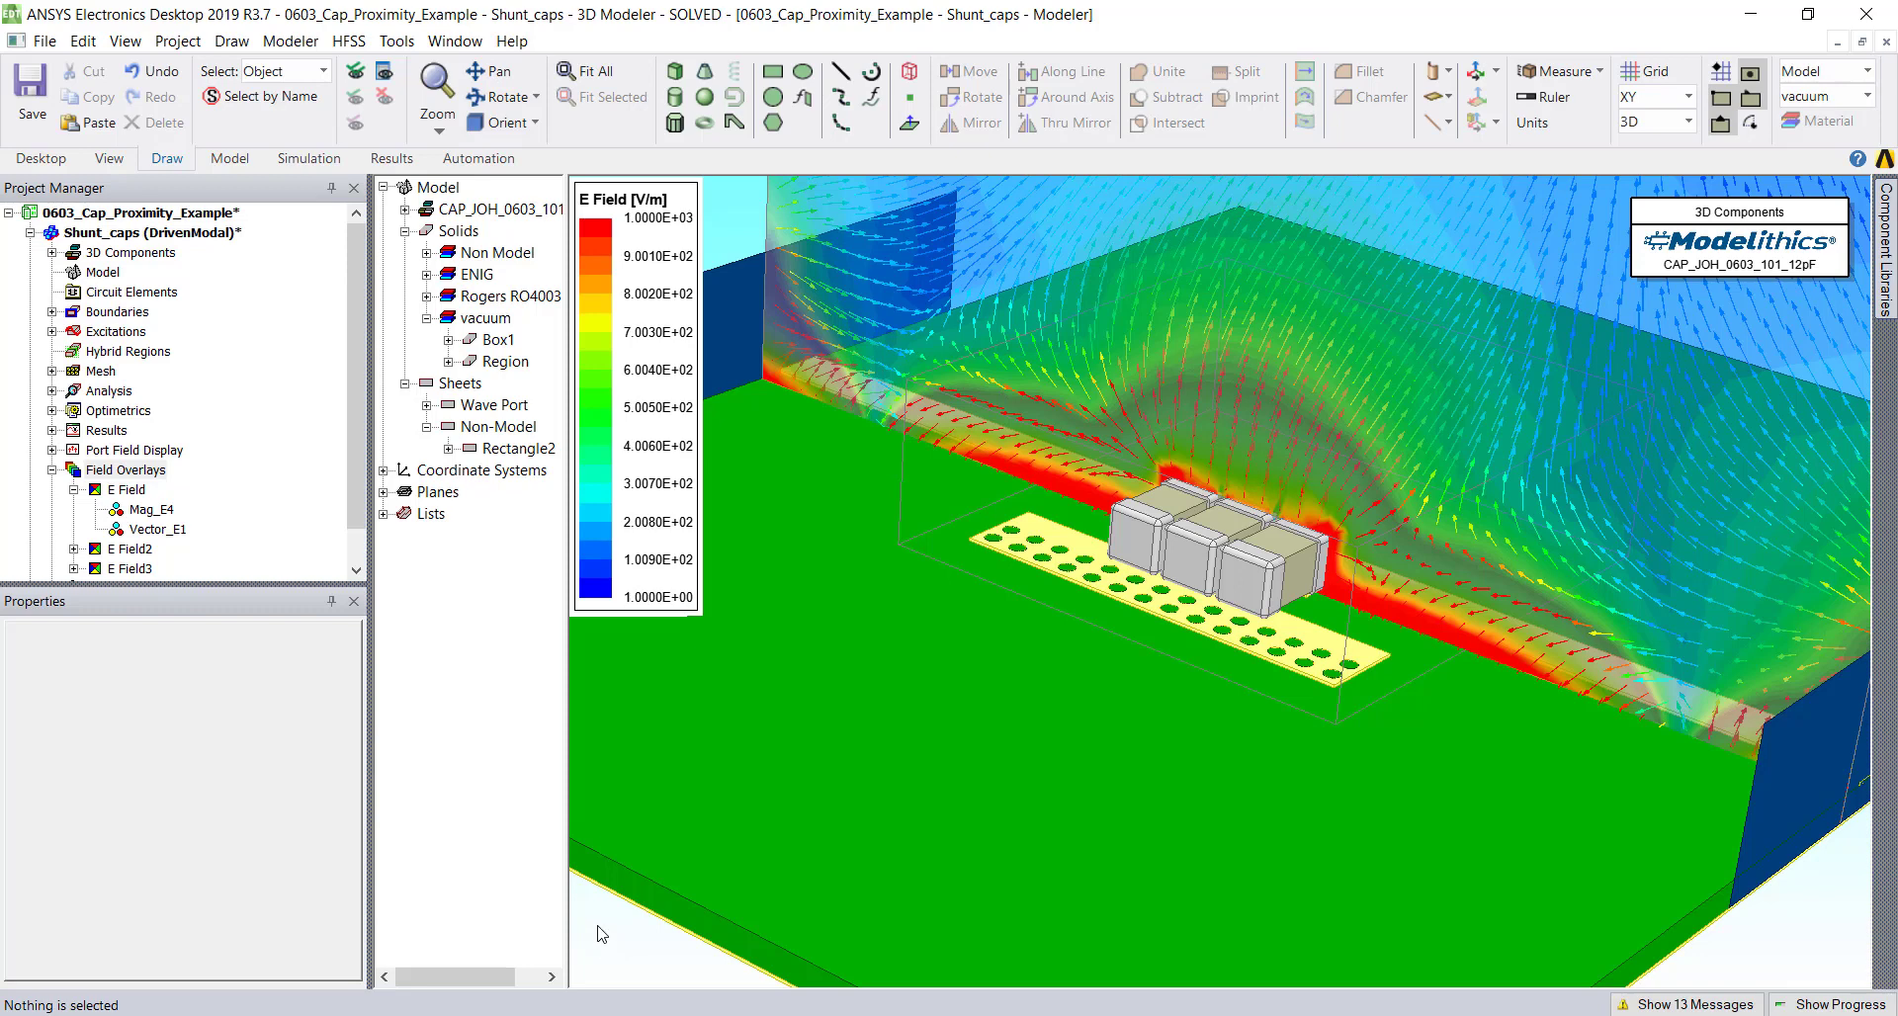
- Hide the E Field colour key from its right-click menu
click(499, 341)
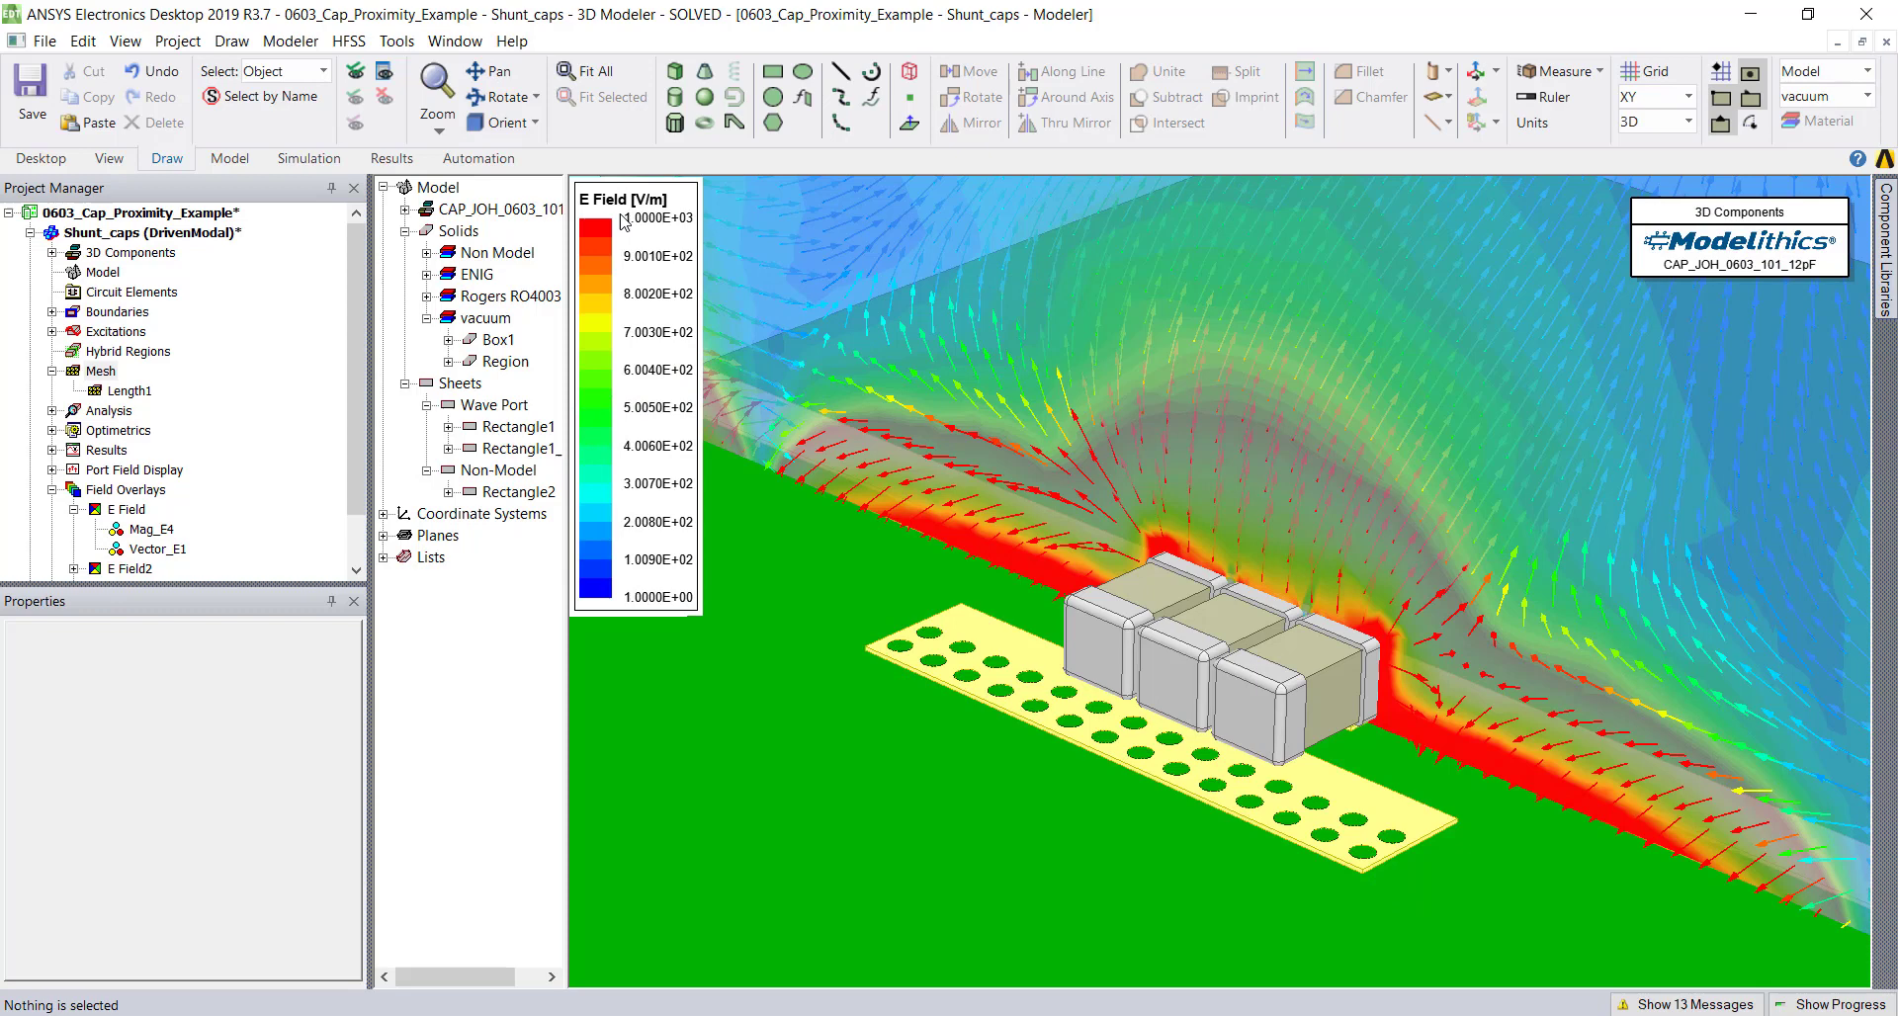
right_click(649, 210)
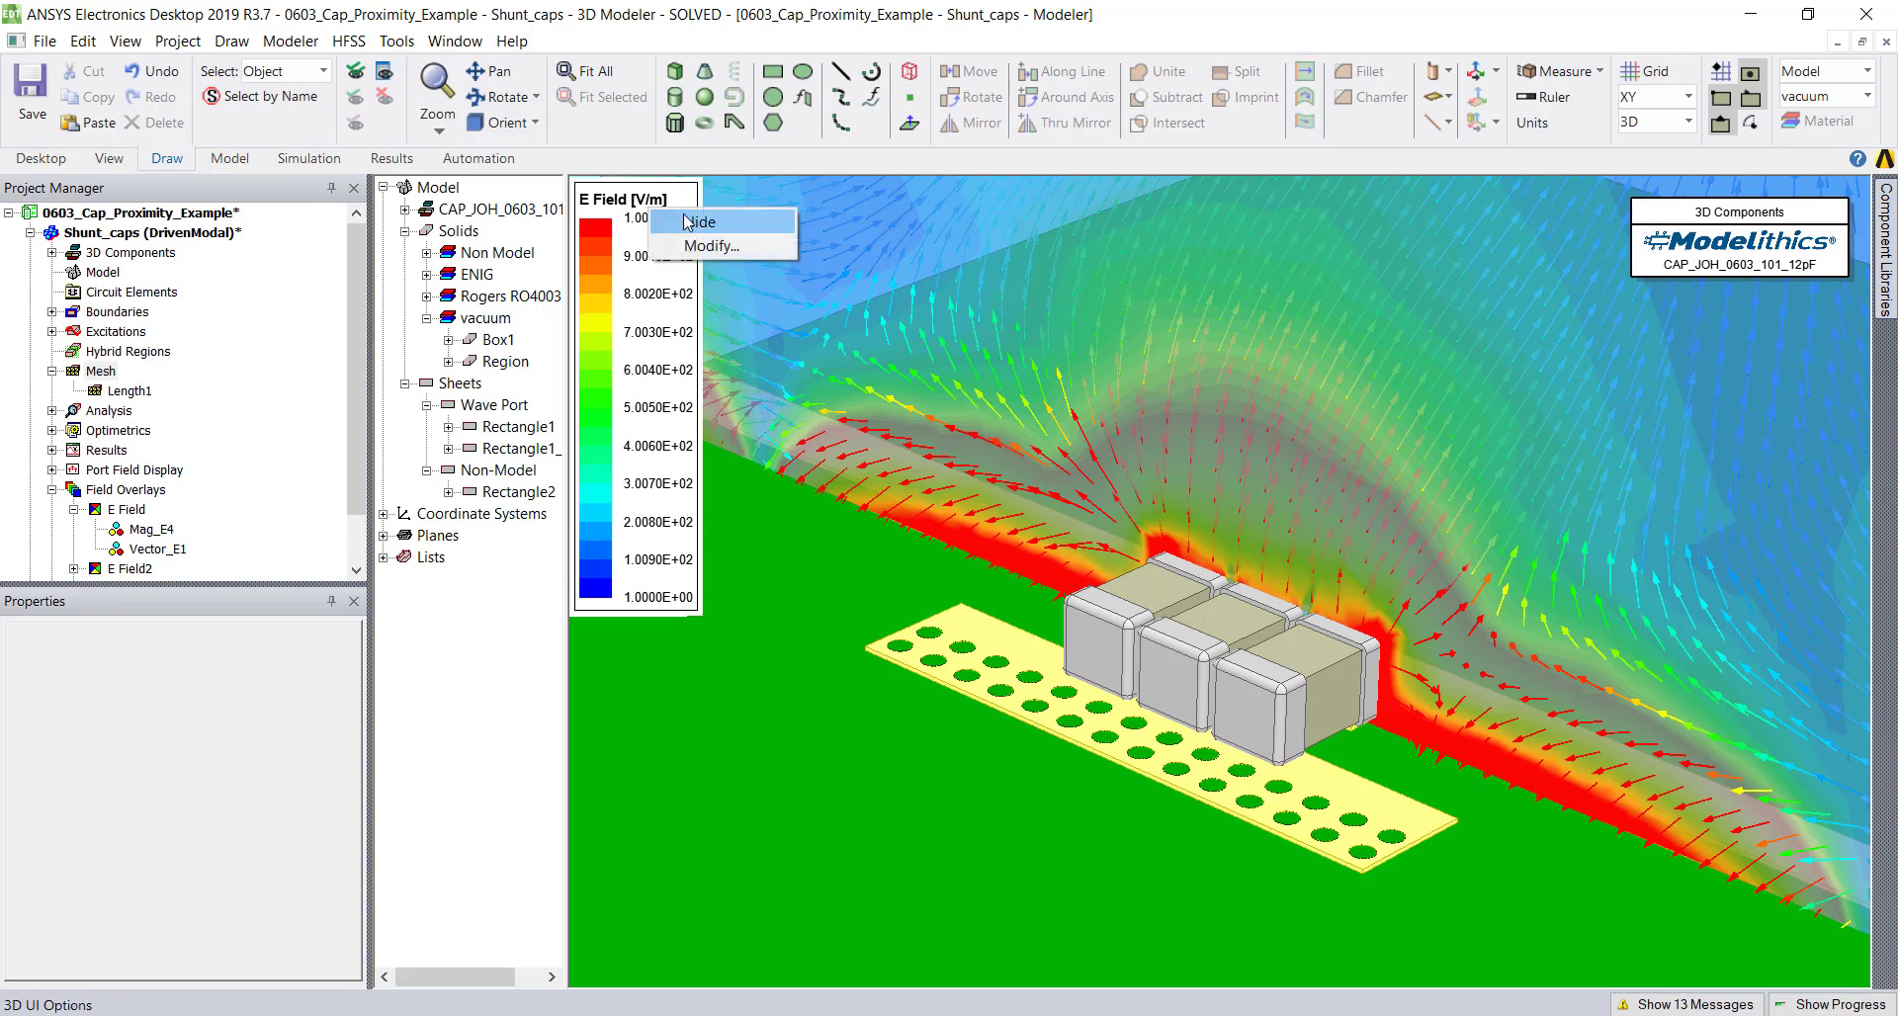
click(689, 221)
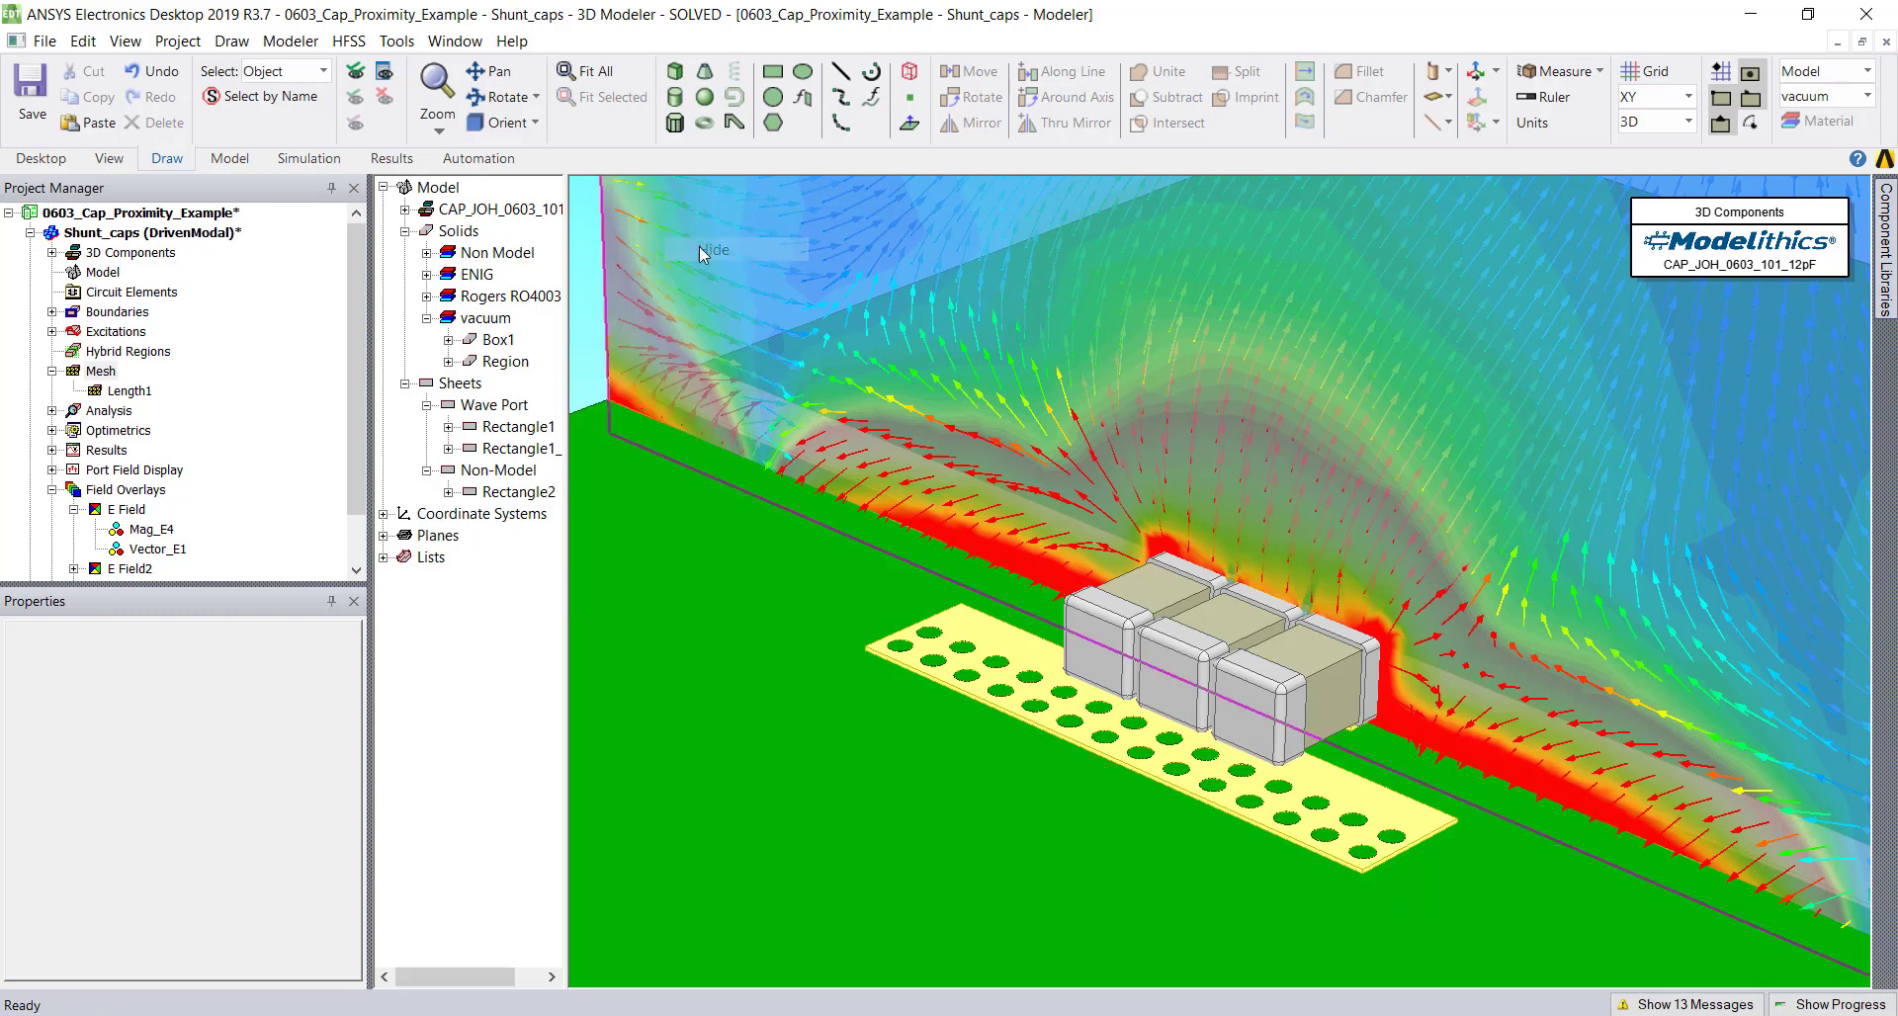
- Clear the 3D view selection and start a Modeler export of the current view
click(575, 191)
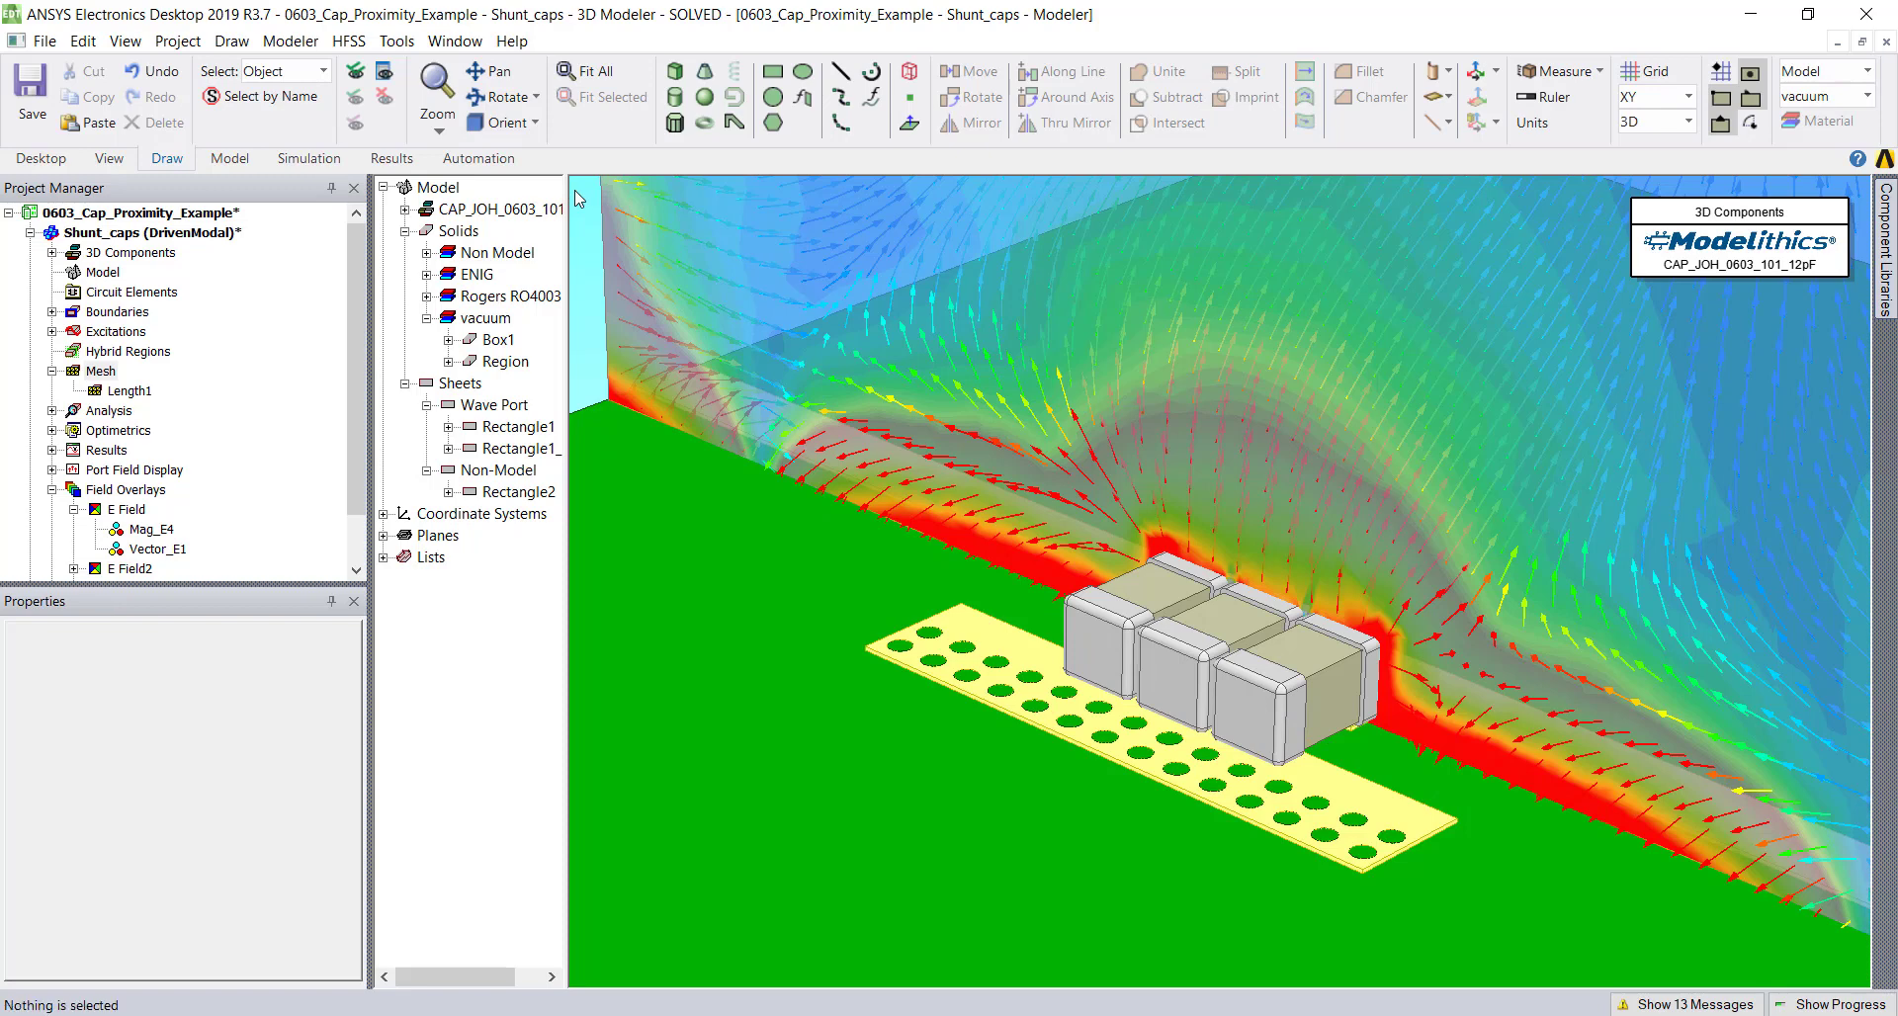
click(312, 41)
click(310, 93)
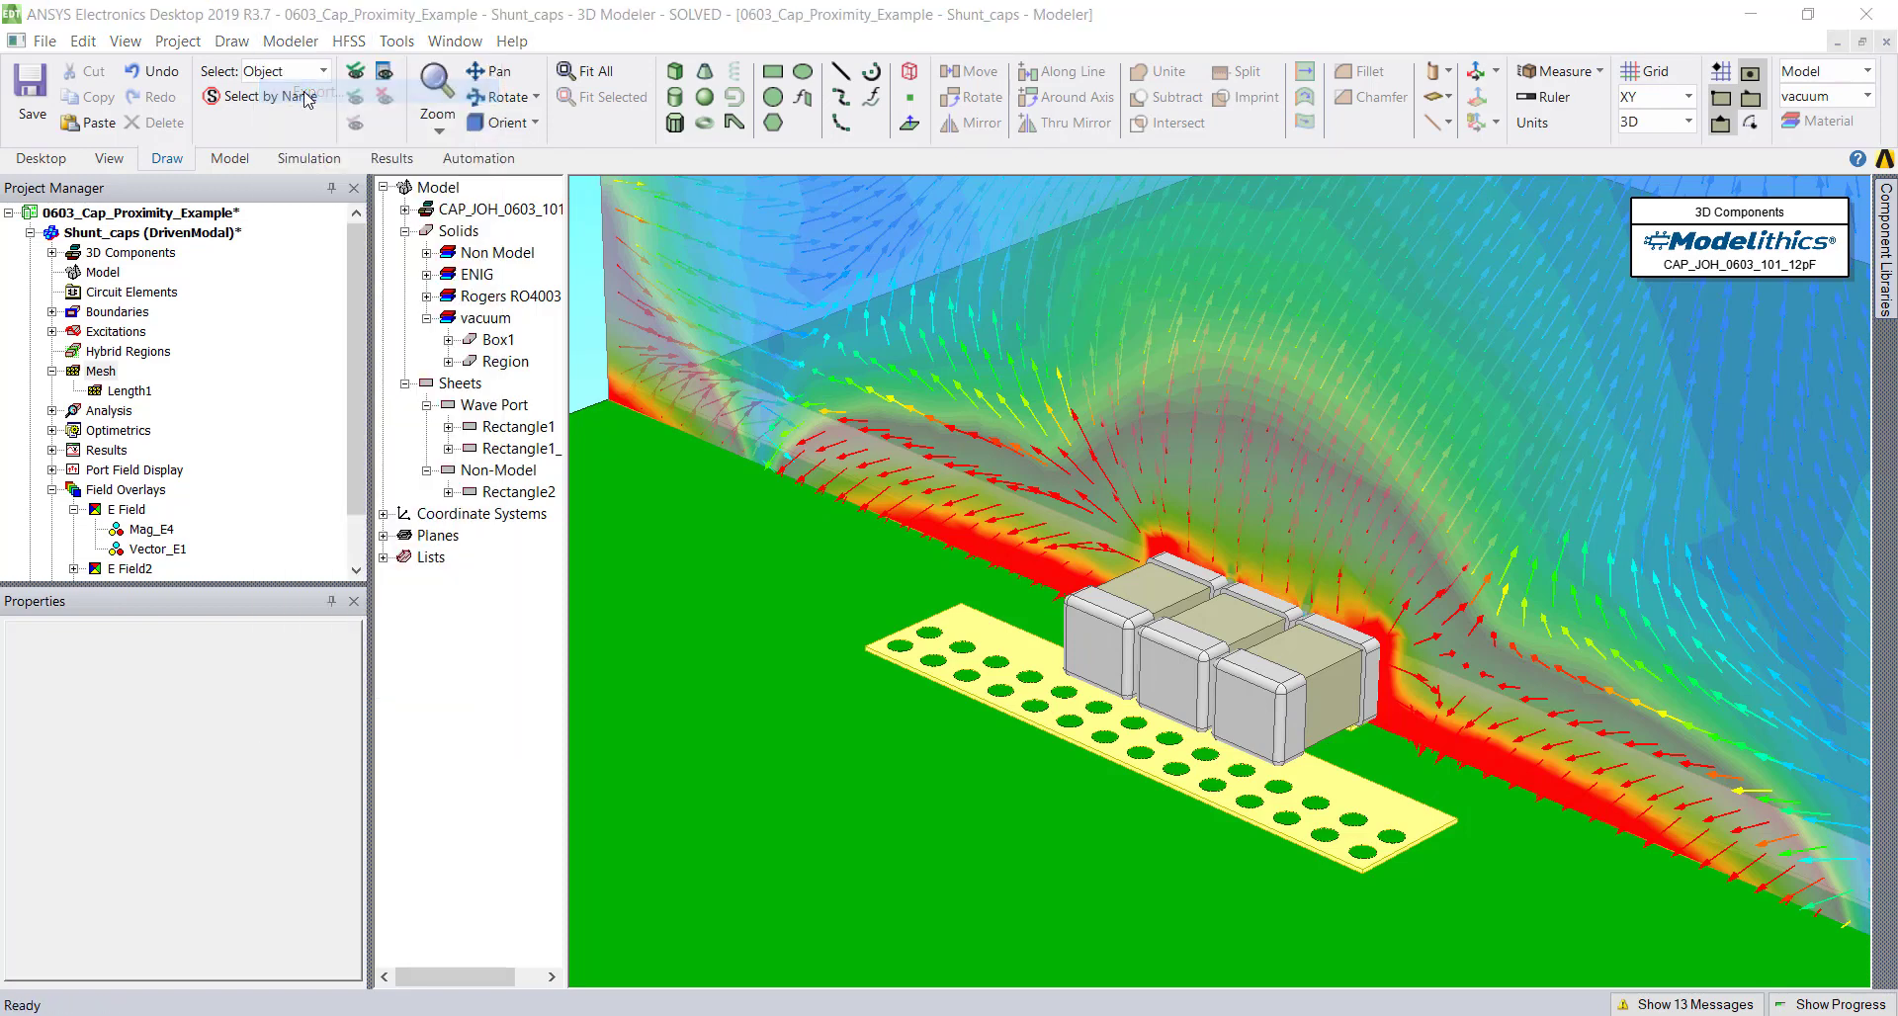
- Review the Export File image size (1316×821) and BMP file-type options
click(818, 886)
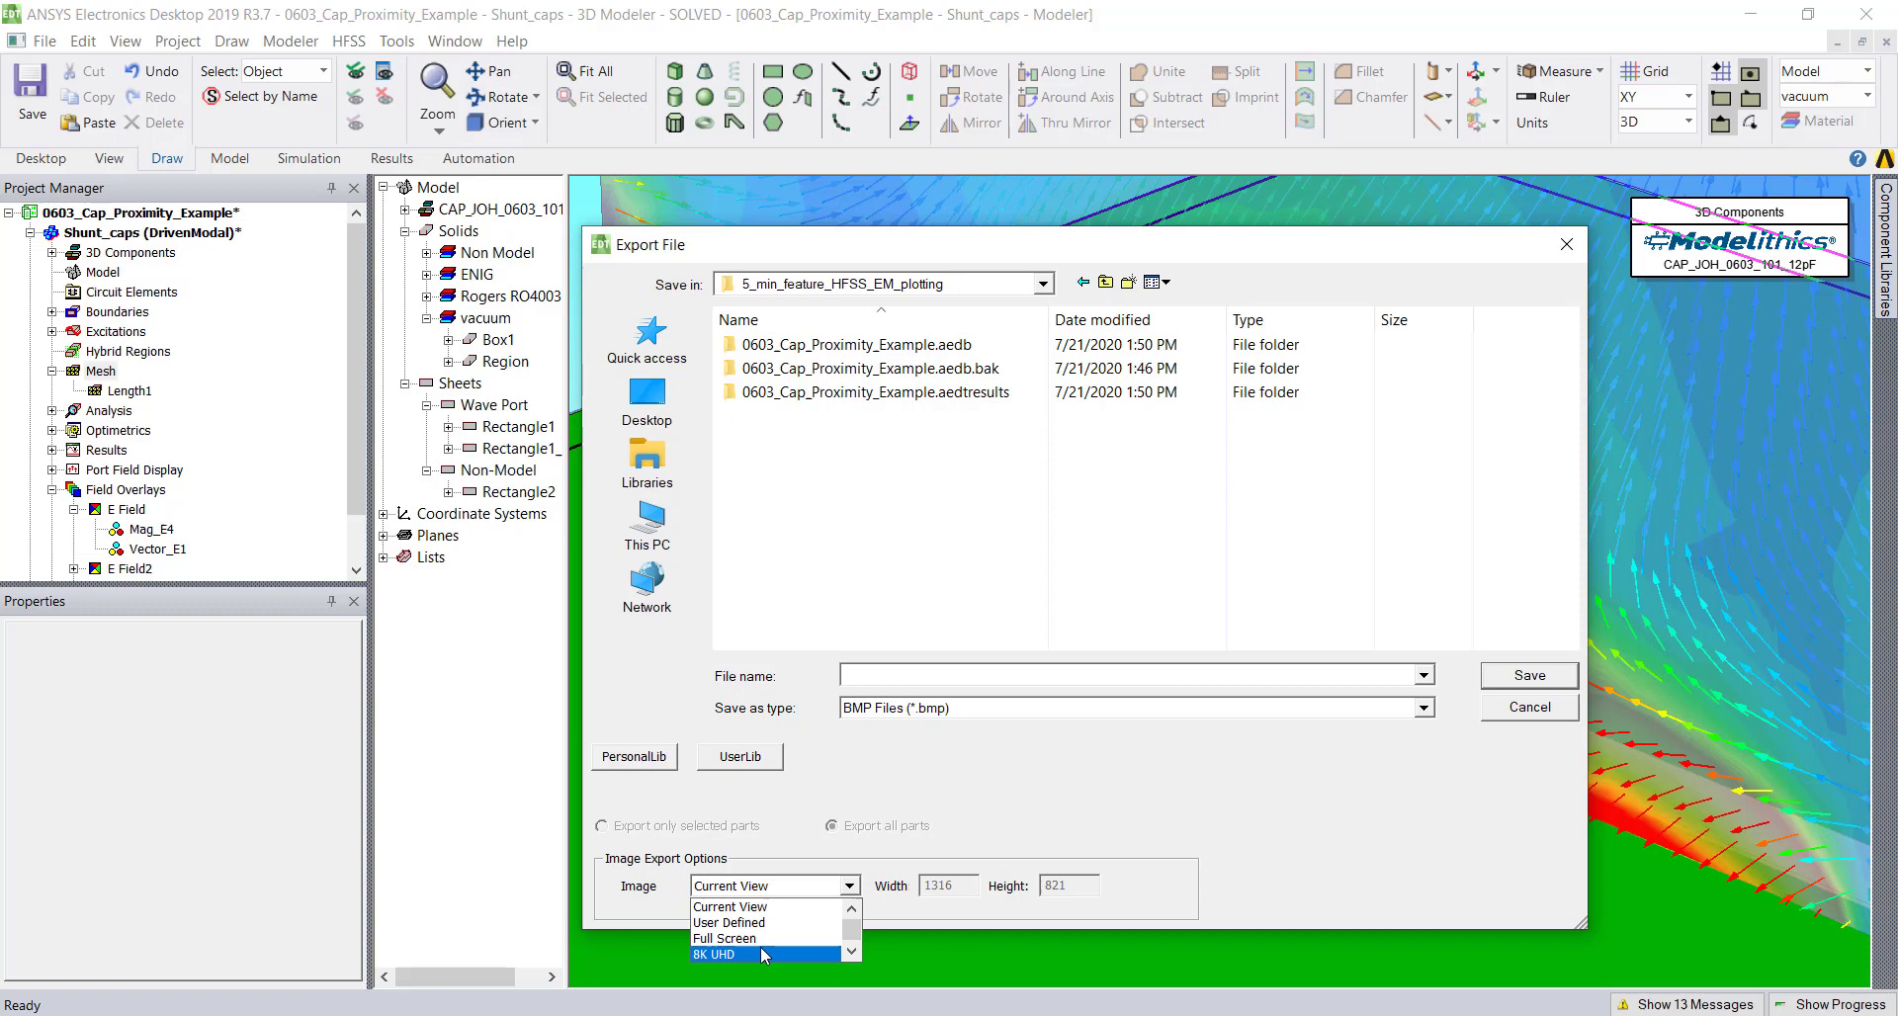
scroll(761, 946, down, 2)
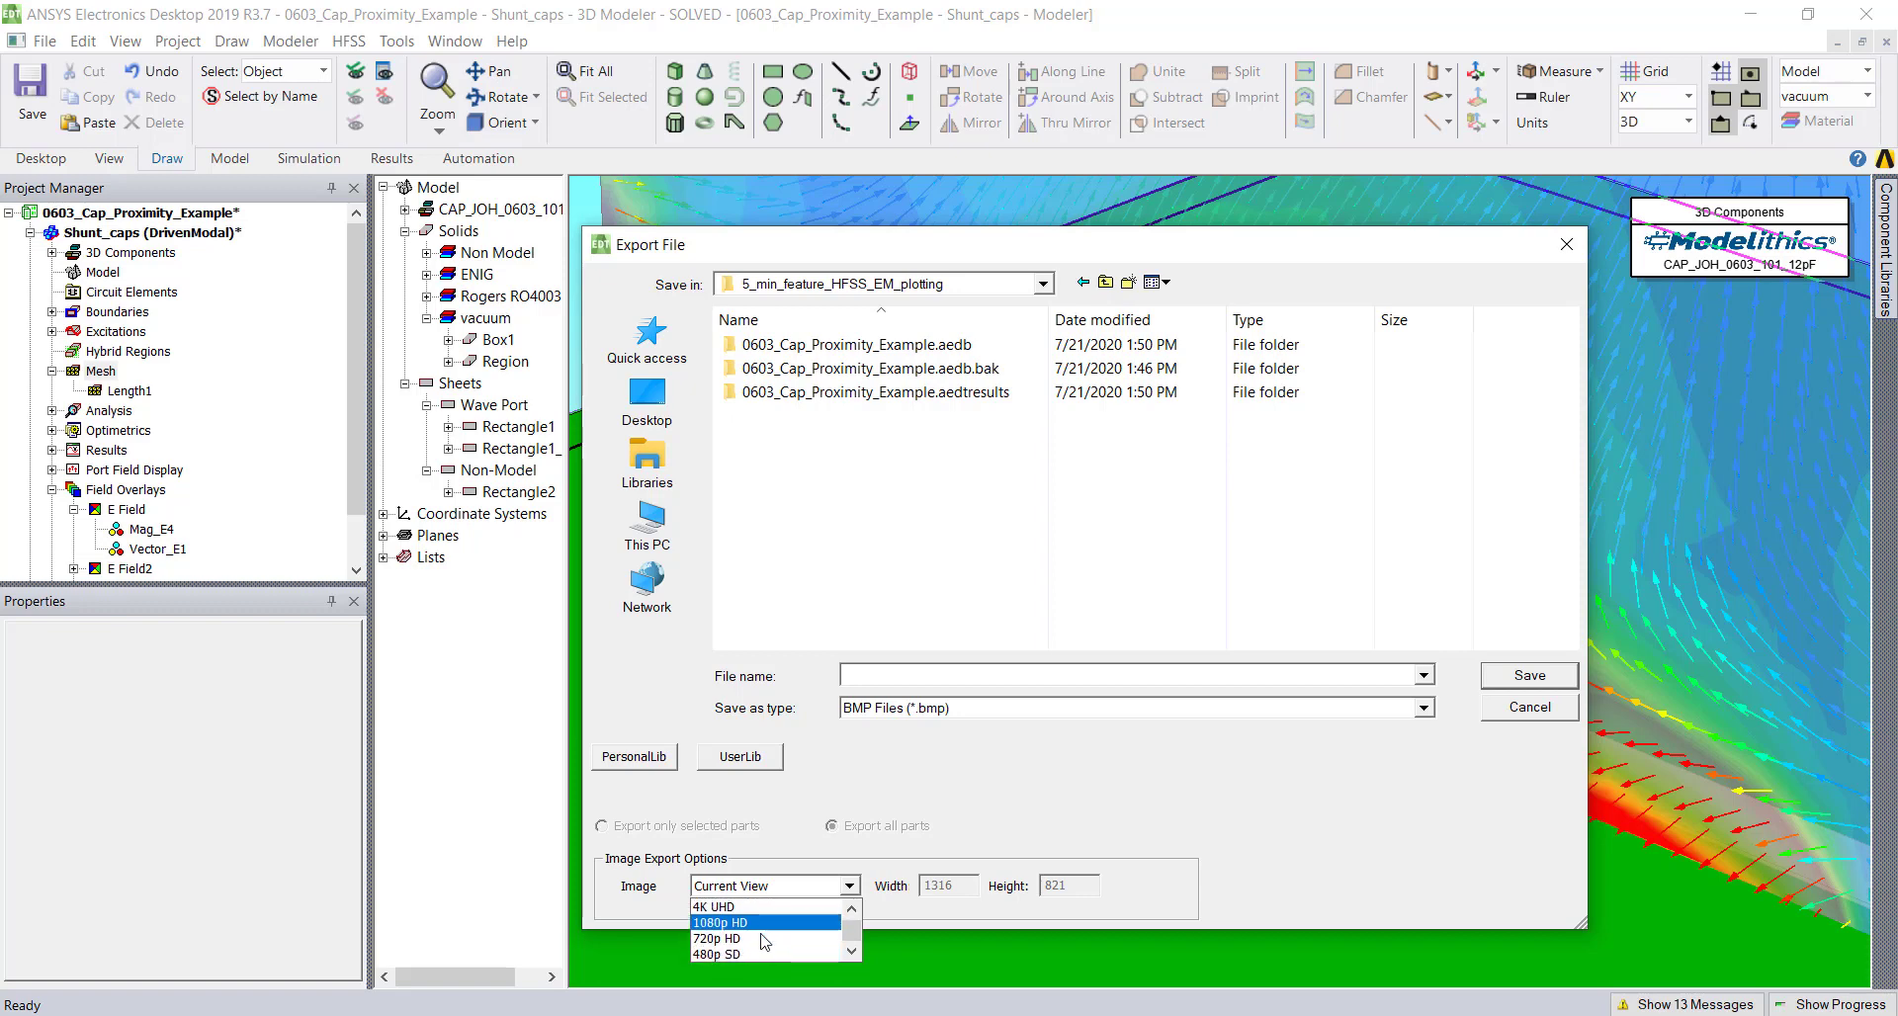
scroll(766, 944, up, 1)
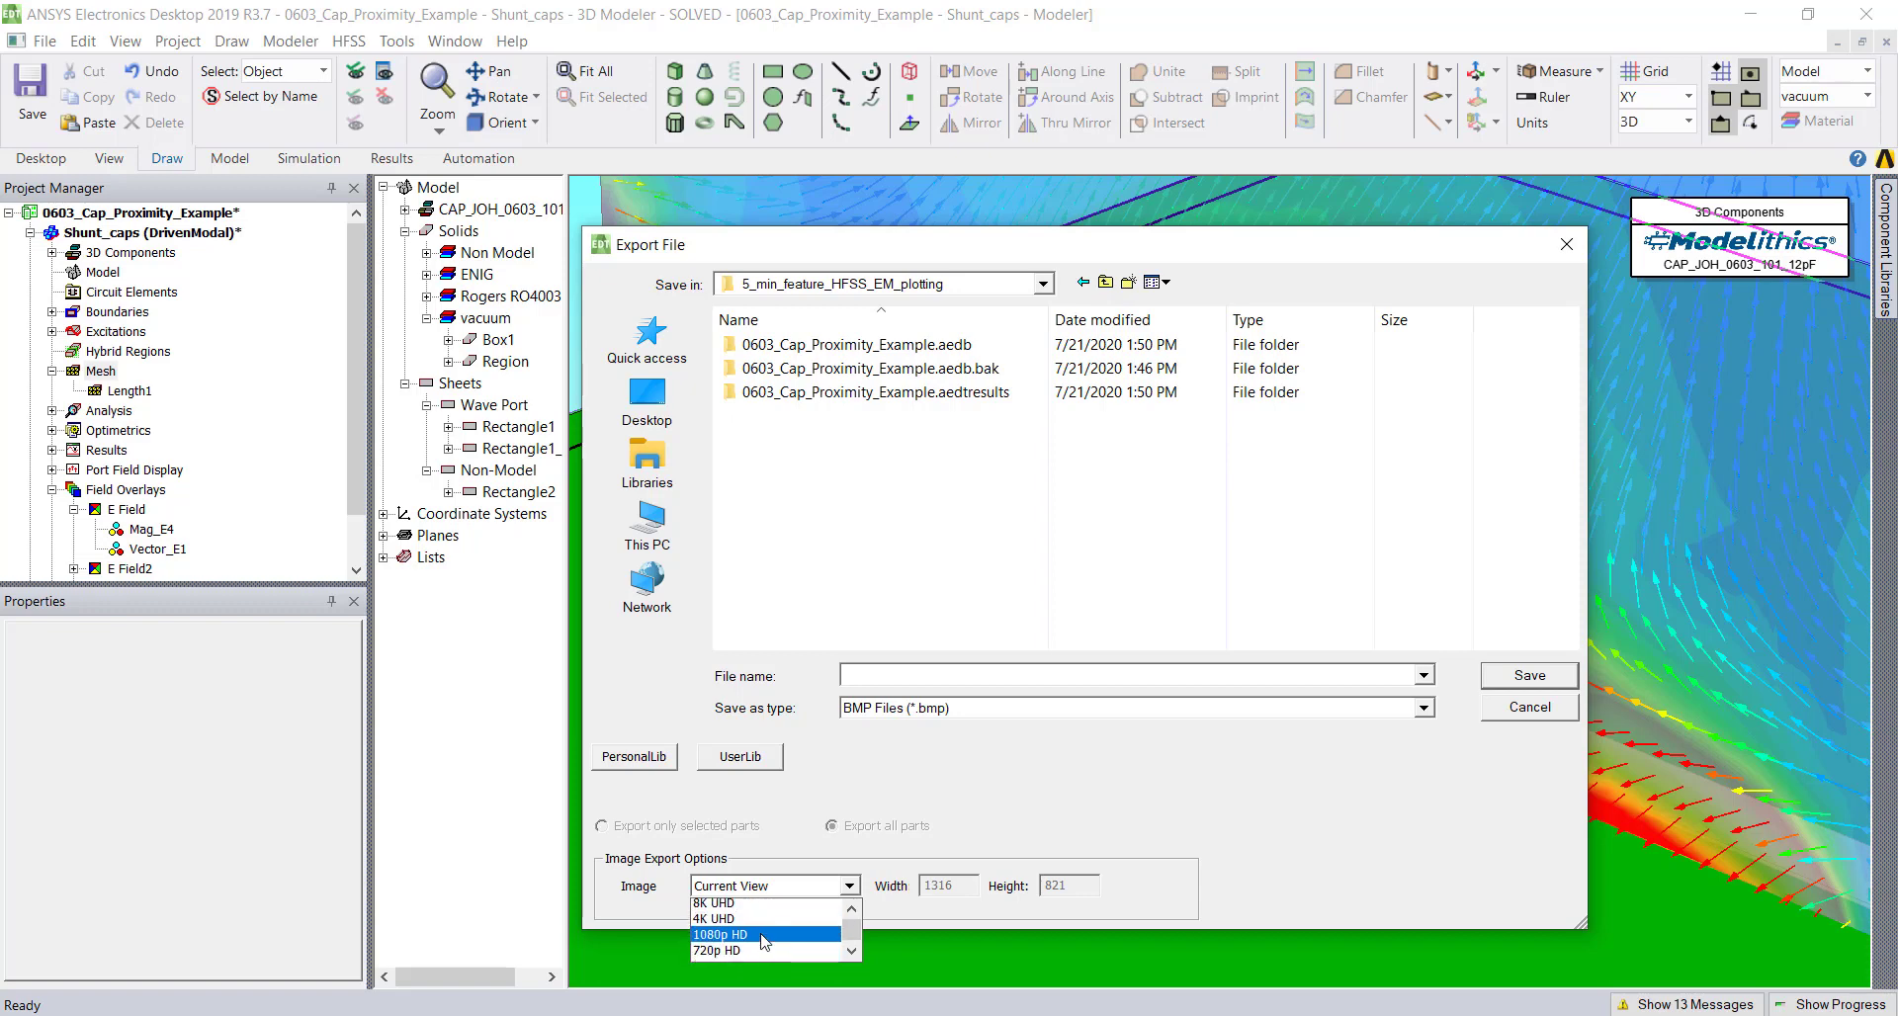
click(988, 708)
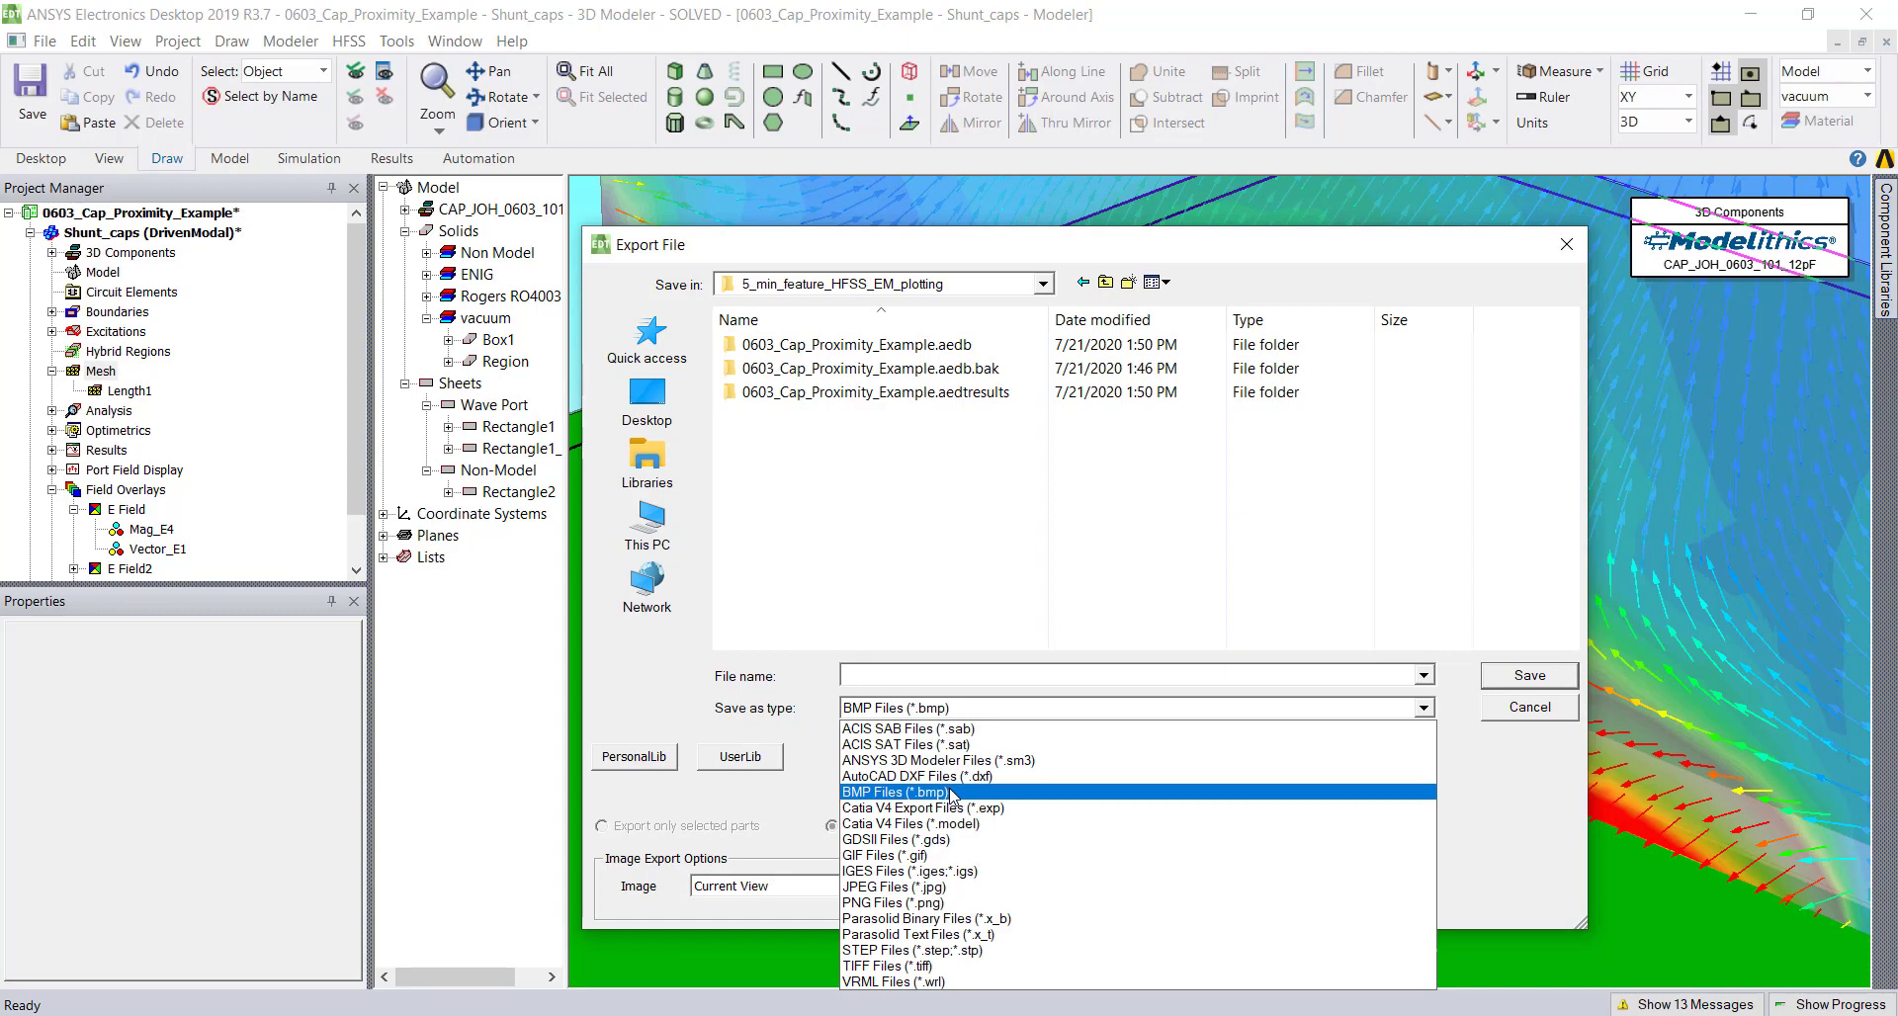